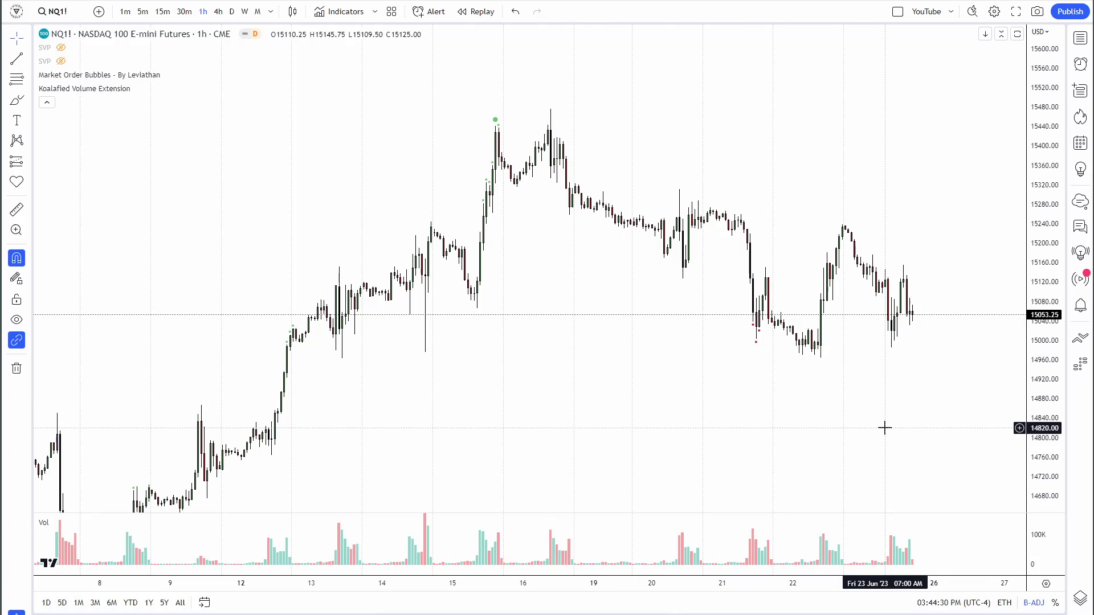
{"action": "left_click_drag", "start_coordinate": [915, 429], "coordinate": [914, 407]}
{"action": "scroll", "coordinate": [971, 415], "scroll_direction": "up", "scroll_amount": 1}
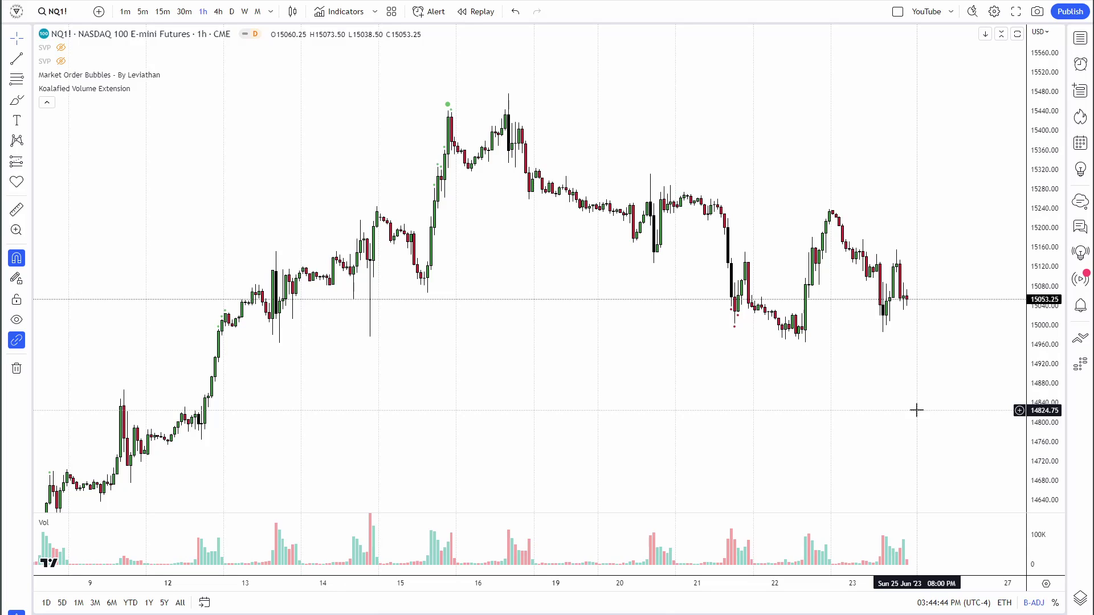
{"action": "mouse_move", "coordinate": [623, 394]}
{"action": "left_mouse_down"}
{"action": "mouse_move", "coordinate": [662, 395]}
{"action": "mouse_move", "coordinate": [639, 389]}
{"action": "left_mouse_up"}
{"action": "scroll", "coordinate": [639, 390], "scroll_direction": "down", "scroll_amount": 2}
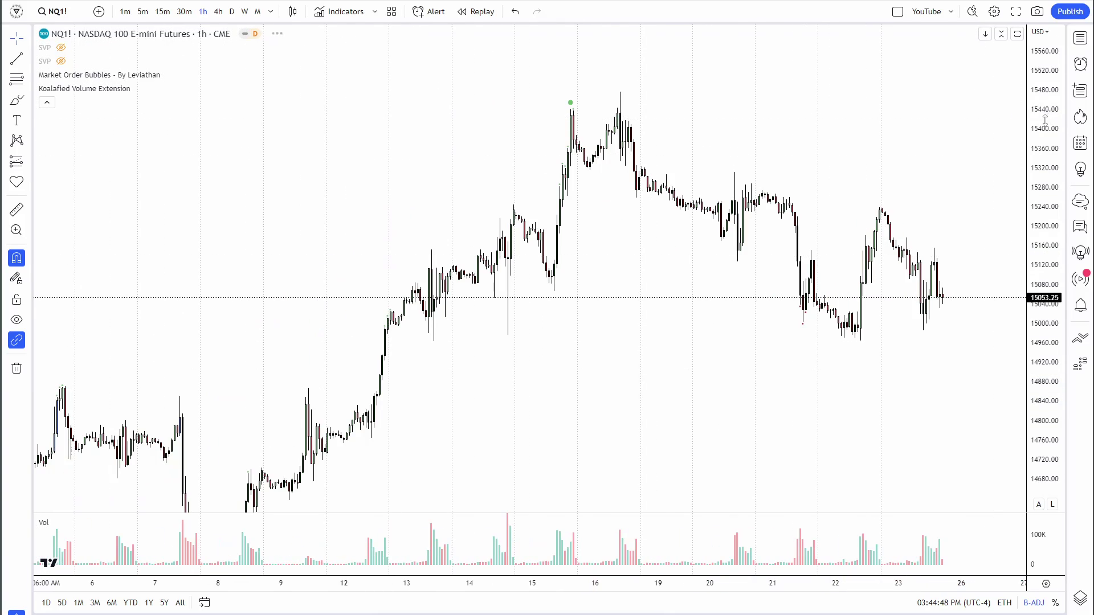
{"action": "scroll", "coordinate": [930, 169], "scroll_direction": "up", "scroll_amount": 1}
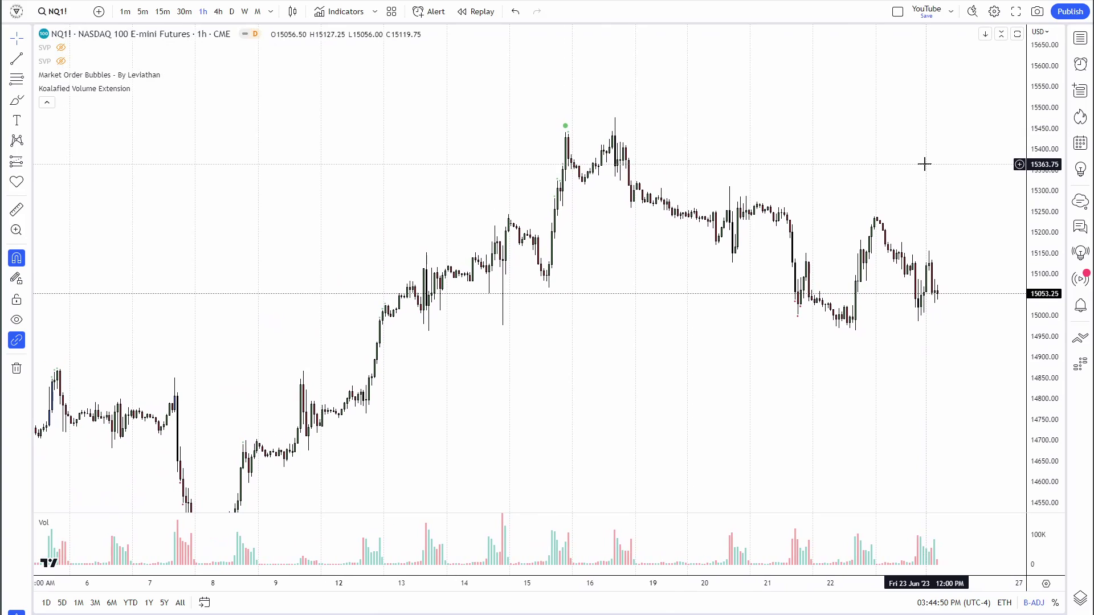
{"action": "left_click_drag", "start_coordinate": [918, 155], "coordinate": [923, 159]}
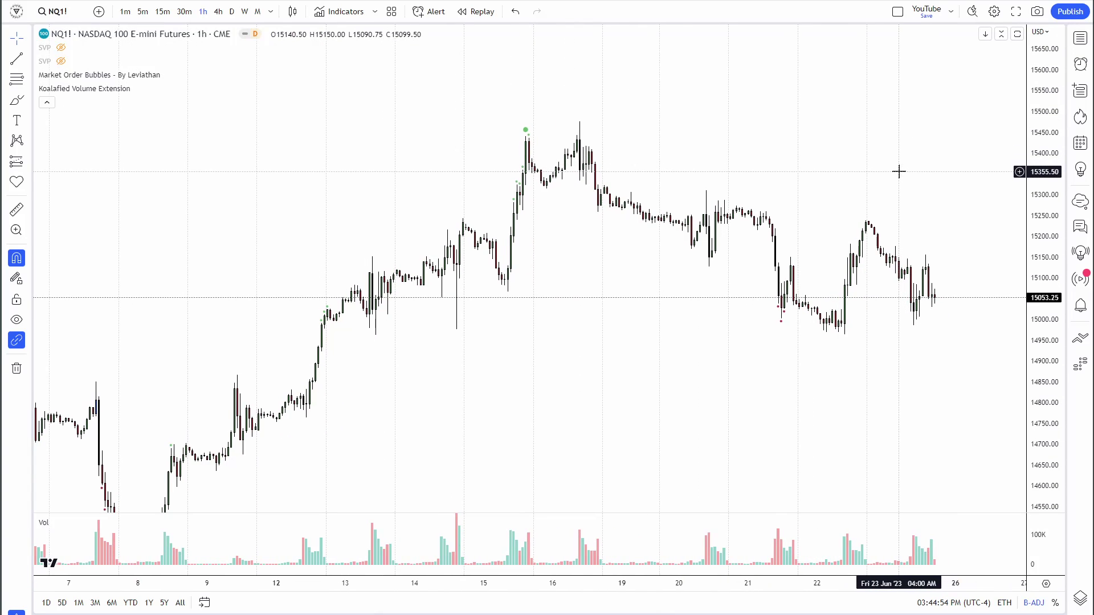
{"action": "scroll", "coordinate": [899, 172], "scroll_direction": "up", "scroll_amount": 1}
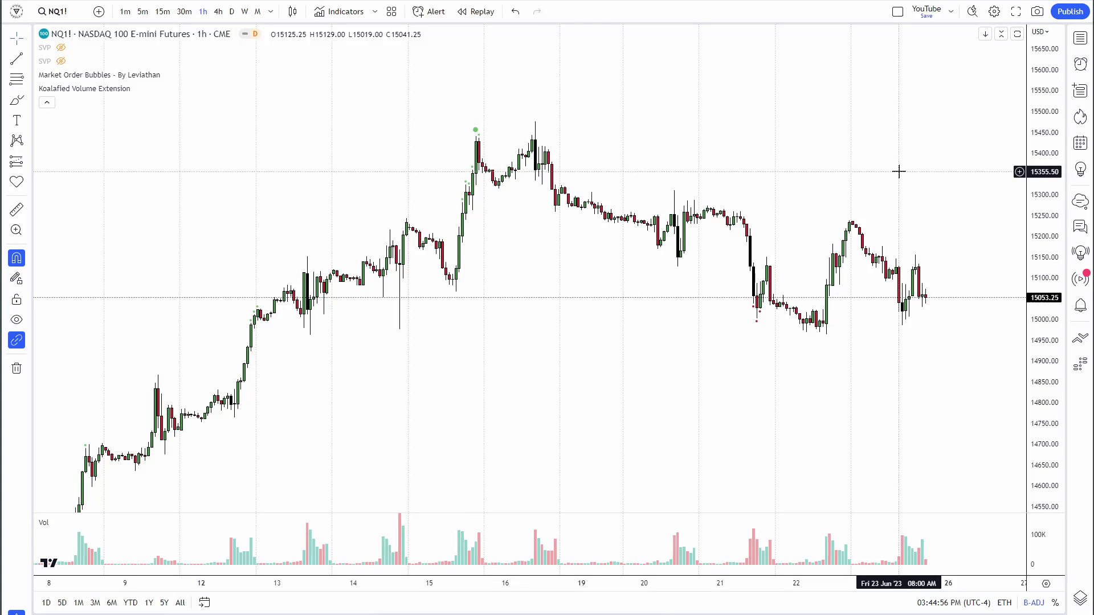
{"action": "left_click_drag", "start_coordinate": [665, 108], "coordinate": [689, 125]}
{"action": "left_click_drag", "start_coordinate": [1062, 228], "coordinate": [1062, 242]}
{"action": "left_click_drag", "start_coordinate": [959, 207], "coordinate": [916, 170]}
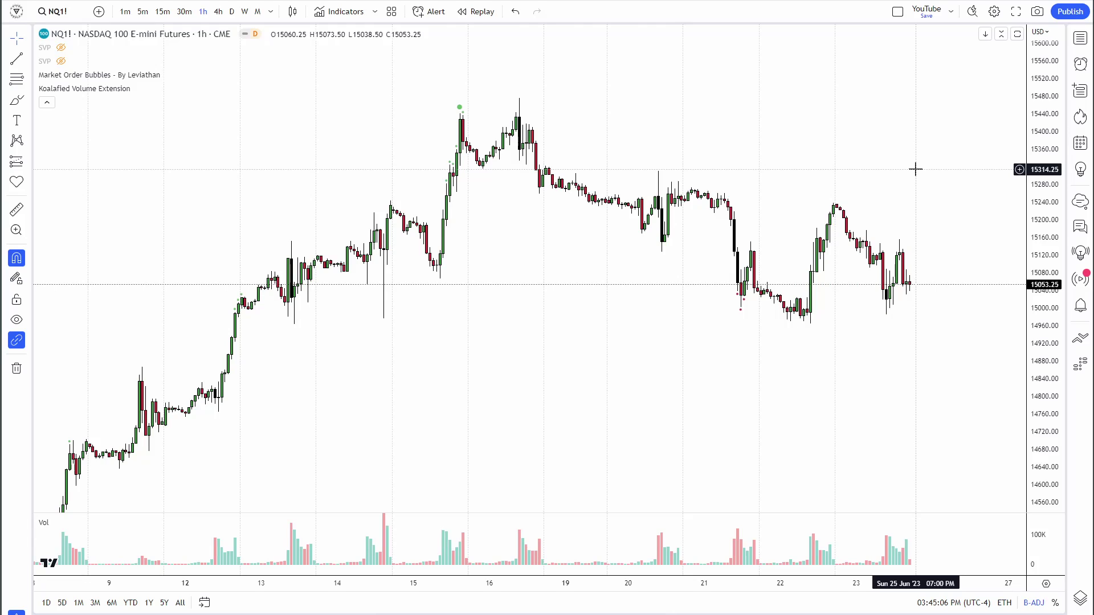
{"action": "left_click_drag", "start_coordinate": [633, 80], "coordinate": [661, 100]}
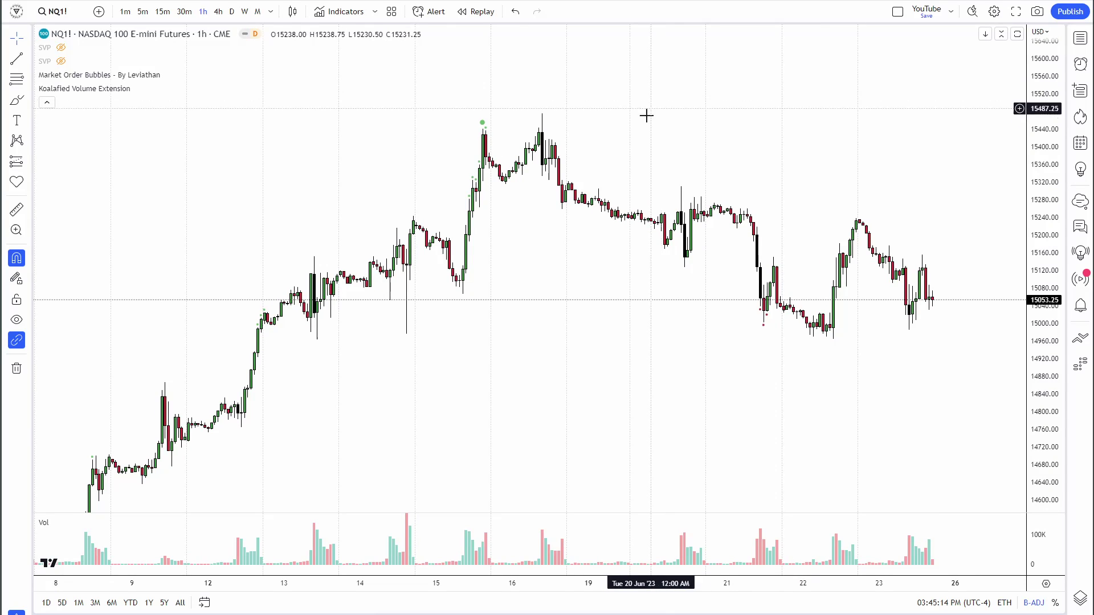
{"action": "mouse_move", "coordinate": [539, 232]}
{"action": "left_mouse_down"}
{"action": "mouse_move", "coordinate": [551, 247]}
{"action": "mouse_move", "coordinate": [538, 233]}
{"action": "left_mouse_up"}
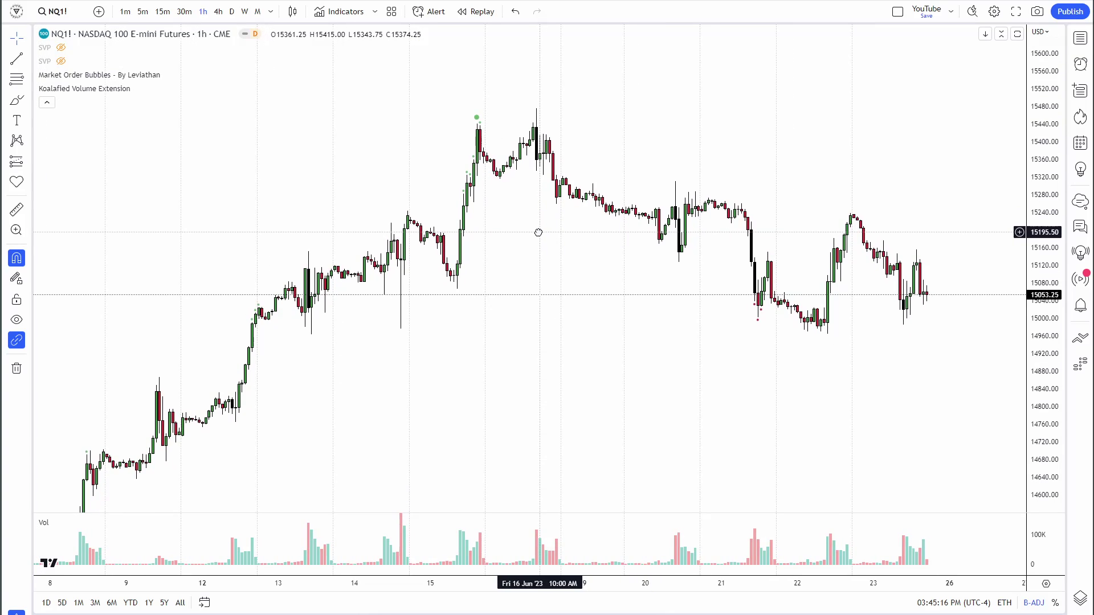
{"action": "left_click_drag", "start_coordinate": [684, 146], "coordinate": [686, 151]}
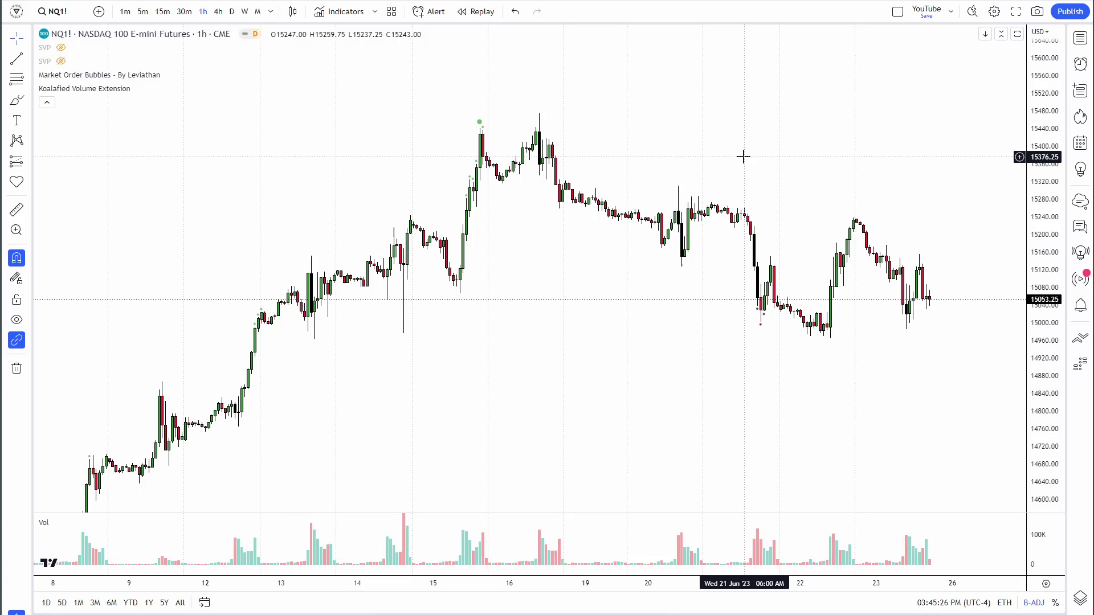
{"action": "left_click_drag", "start_coordinate": [602, 119], "coordinate": [612, 99]}
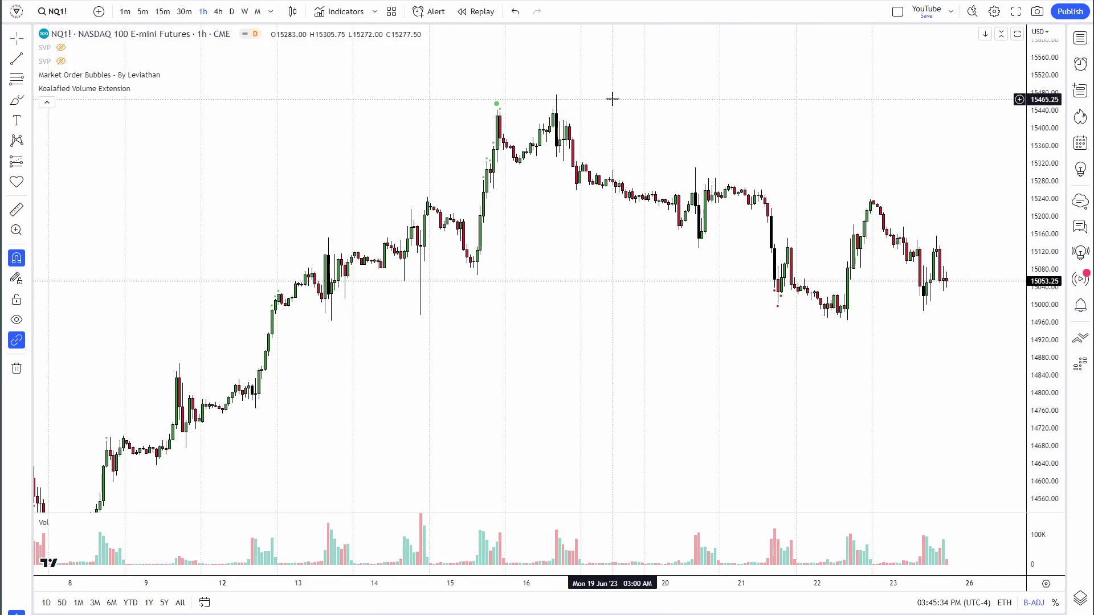
{"action": "left_click_drag", "start_coordinate": [655, 115], "coordinate": [663, 113]}
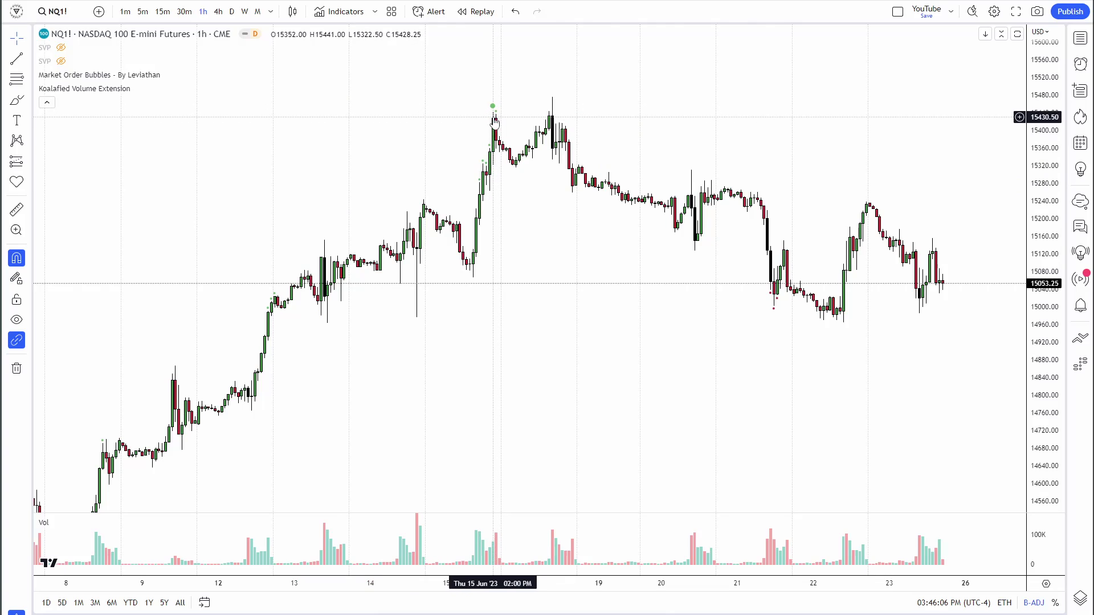
{"action": "left_click_drag", "start_coordinate": [627, 129], "coordinate": [634, 131]}
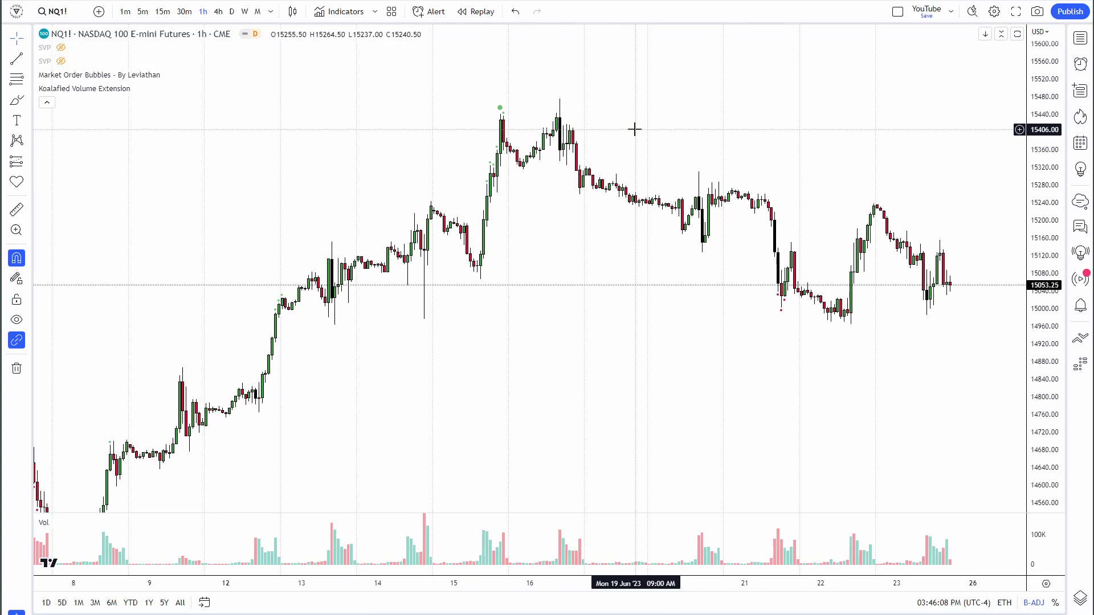
{"action": "mouse_move", "coordinate": [667, 366]}
{"action": "left_mouse_down"}
{"action": "mouse_move", "coordinate": [677, 355]}
{"action": "mouse_move", "coordinate": [659, 359]}
{"action": "left_mouse_up"}
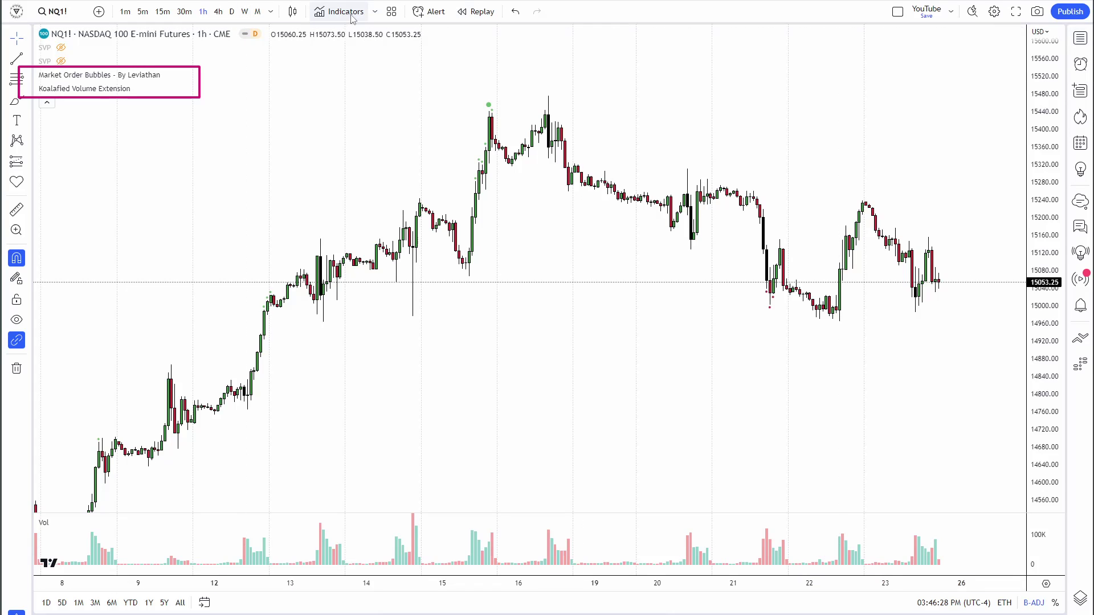
- Search the indicator library for "market order"
{"action": "left_click", "coordinate": [342, 12]}
{"action": "type", "text": "market 9r"}
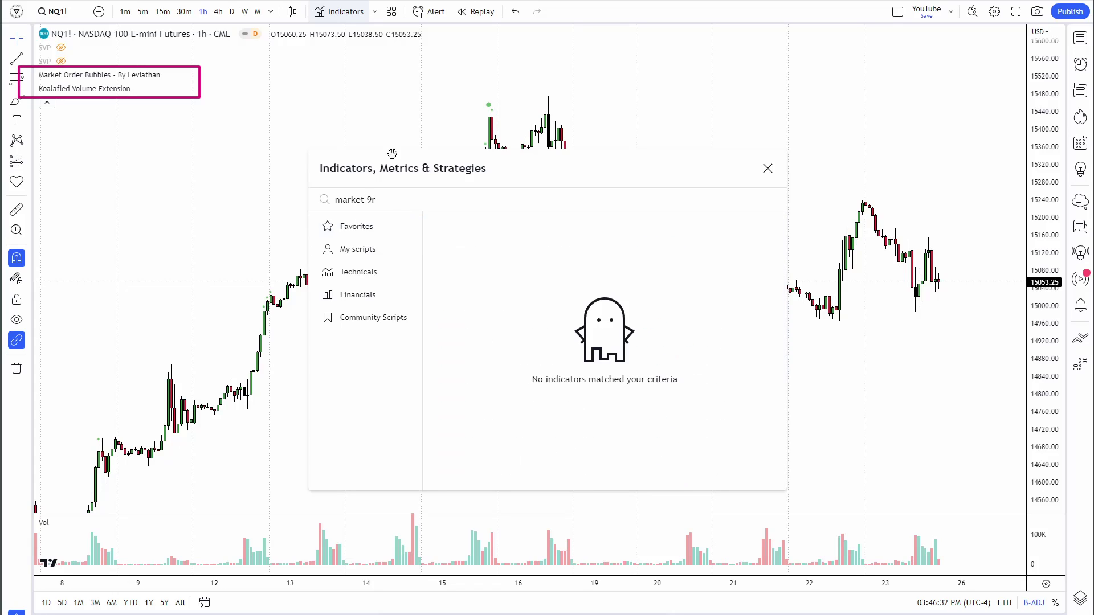
{"action": "key", "text": "BackSpace"}
{"action": "key", "text": "BackSpace"}
{"action": "type", "text": "order"}
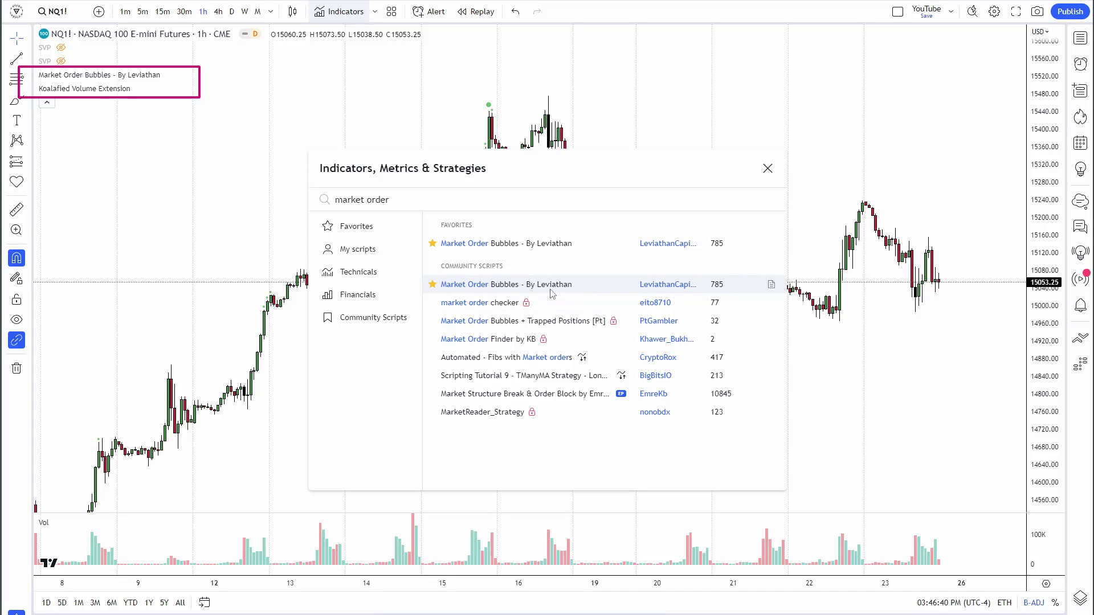
- Read the description page of the community script Market Order Bubbles - By Leviathan, and return to the chart
{"action": "left_click", "coordinate": [771, 284]}
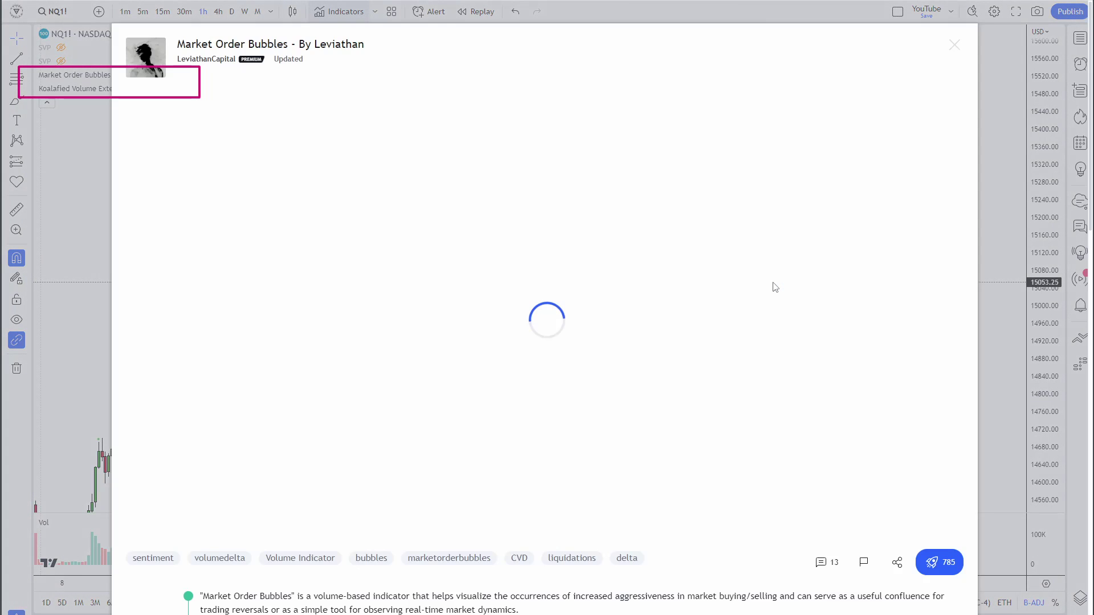
{"action": "scroll", "coordinate": [562, 205], "scroll_direction": "down", "scroll_amount": 8}
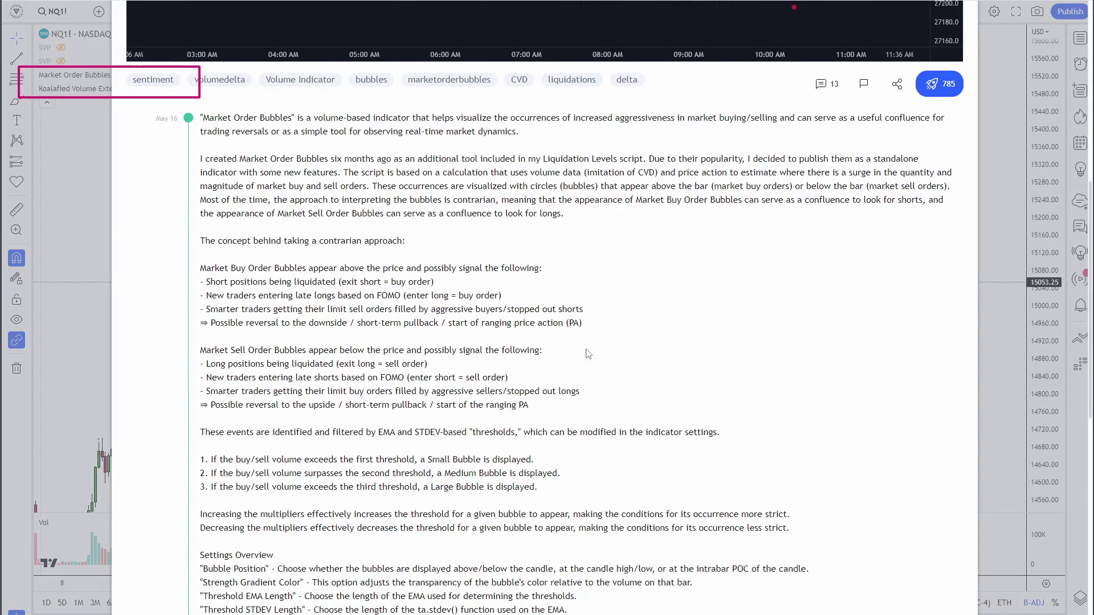
{"action": "scroll", "coordinate": [553, 188], "scroll_direction": "down", "scroll_amount": 9}
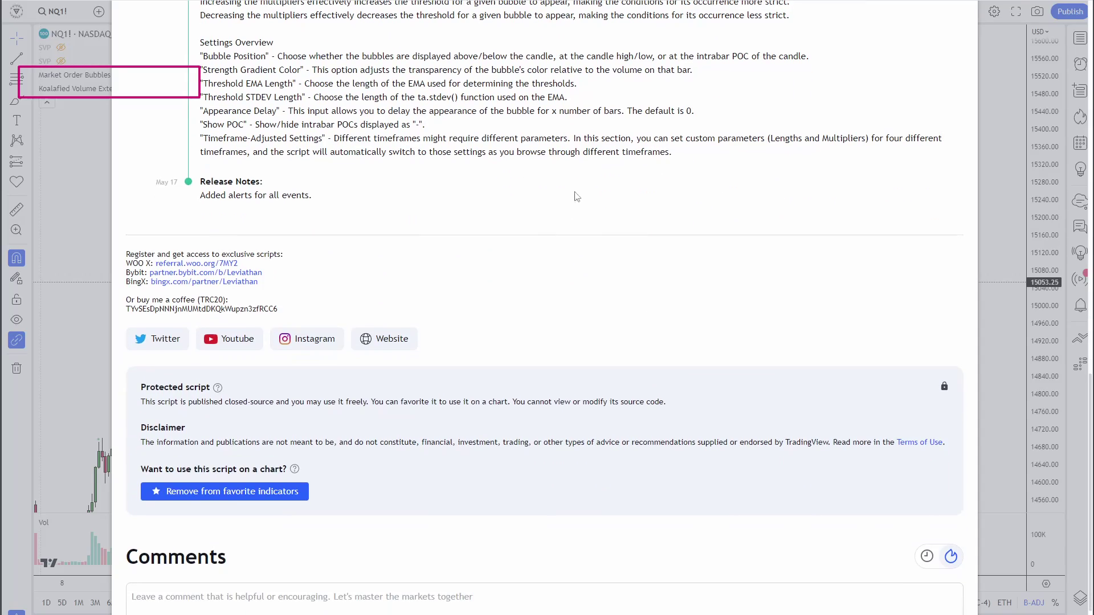
{"action": "scroll", "coordinate": [577, 197], "scroll_direction": "up", "scroll_amount": 17}
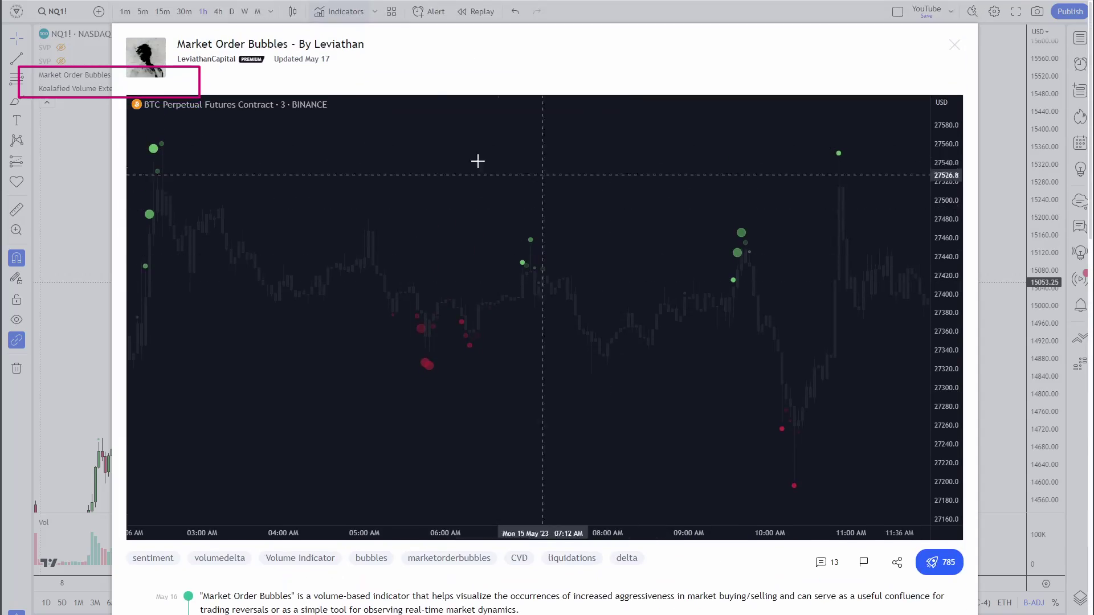
{"action": "left_click", "coordinate": [955, 45]}
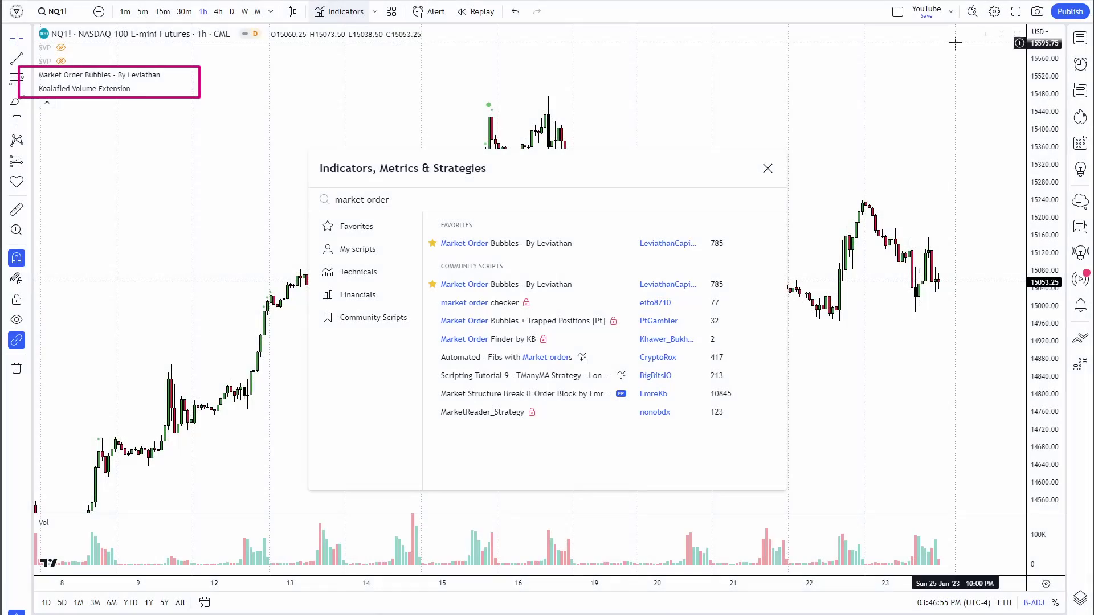
{"action": "left_click", "coordinate": [767, 168]}
{"action": "left_click_drag", "start_coordinate": [471, 97], "coordinate": [520, 101]}
{"action": "mouse_move", "coordinate": [752, 277]}
{"action": "left_mouse_down"}
{"action": "mouse_move", "coordinate": [782, 278]}
{"action": "mouse_move", "coordinate": [753, 276]}
{"action": "left_mouse_up"}
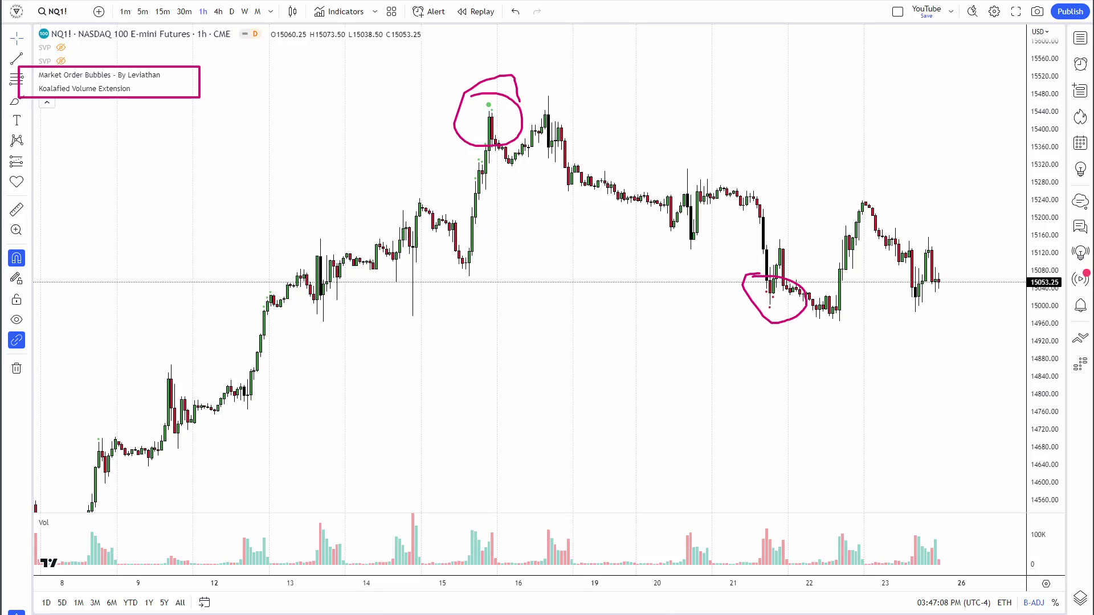
{"action": "key", "text": "e"}
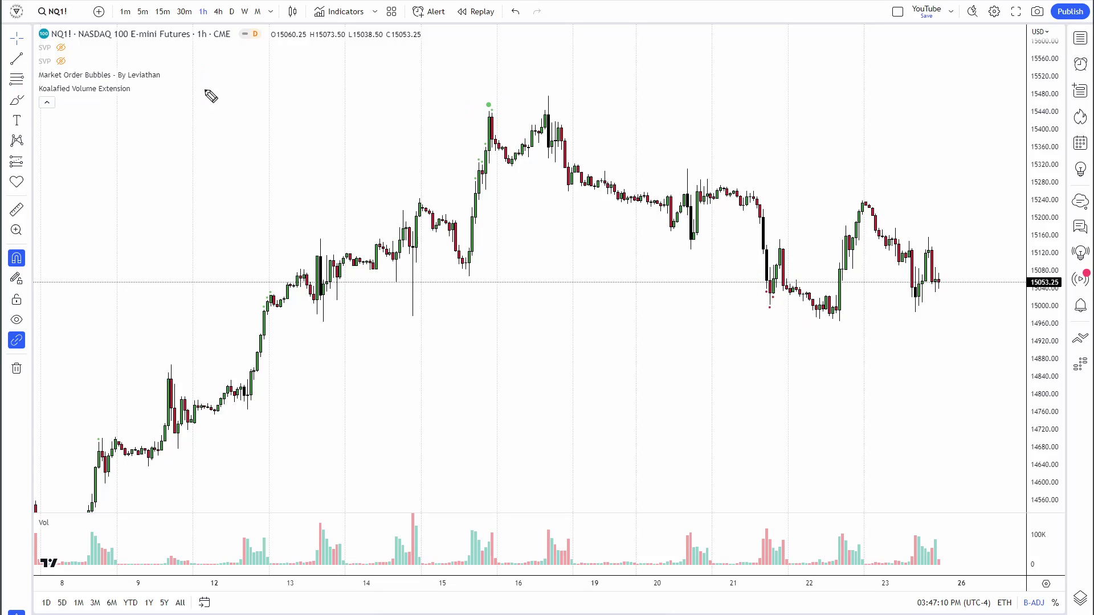
{"action": "mouse_move", "coordinate": [29, 72]}
{"action": "left_mouse_down"}
{"action": "mouse_move", "coordinate": [222, 85]}
{"action": "mouse_move", "coordinate": [59, 68]}
{"action": "left_mouse_up"}
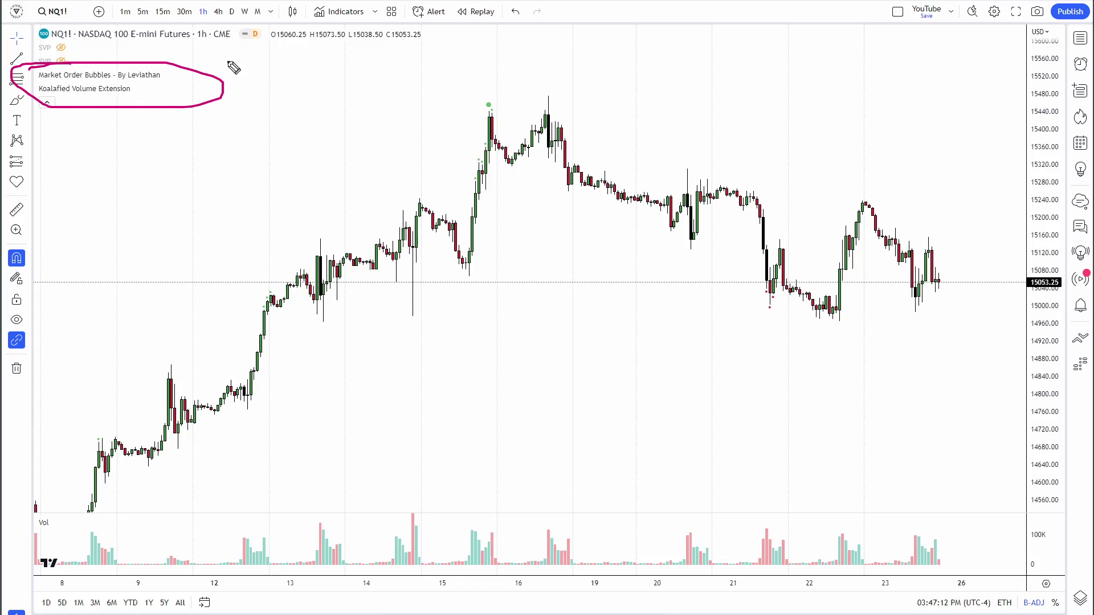
- Search the indicator library for "koalafied"
{"action": "left_click", "coordinate": [361, 12]}
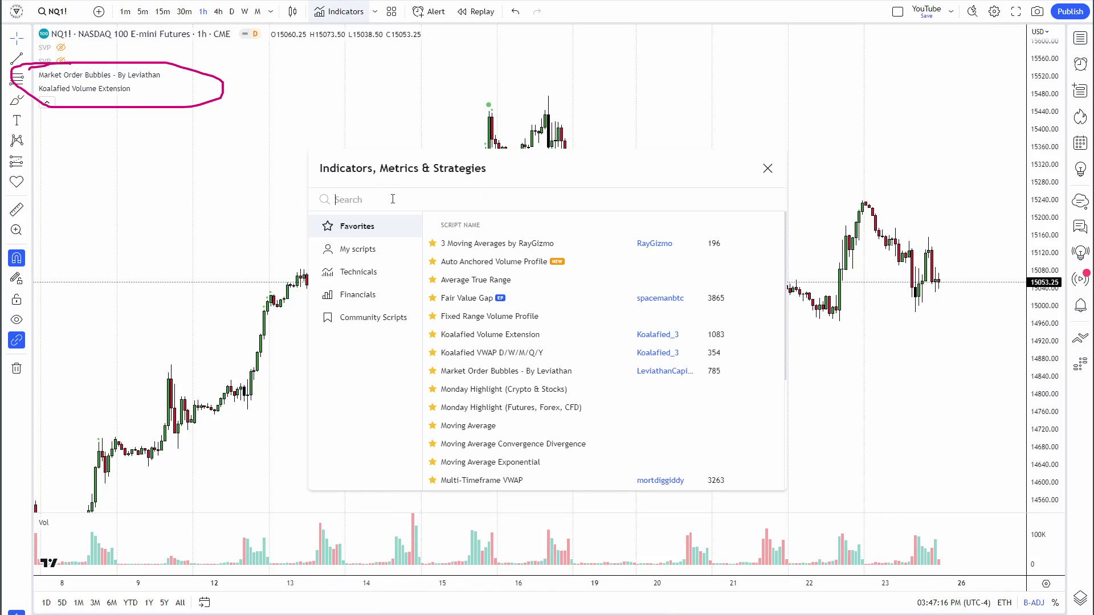
{"action": "type", "text": "loakalfield"}
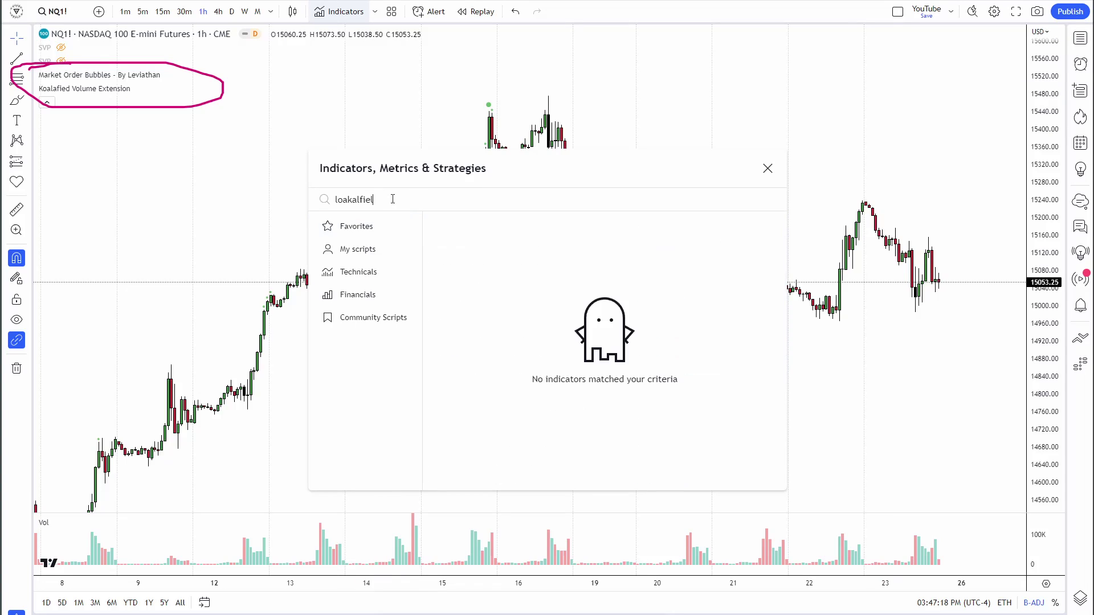
{"action": "key", "text": "BackSpace"}
{"action": "key", "text": "BackSpace"}
{"action": "key", "text": "BackSpace"}
{"action": "key", "text": "BackSpace"}
{"action": "key", "text": "BackSpace"}
{"action": "key", "text": "BackSpace"}
{"action": "key", "text": "BackSpace"}
{"action": "key", "text": "BackSpace"}
{"action": "key", "text": "BackSpace"}
{"action": "key", "text": "BackSpace"}
{"action": "key", "text": "BackSpace"}
{"action": "type", "text": "koalafield"}
{"action": "key", "text": "BackSpace"}
{"action": "key", "text": "BackSpace"}
{"action": "type", "text": "d"}
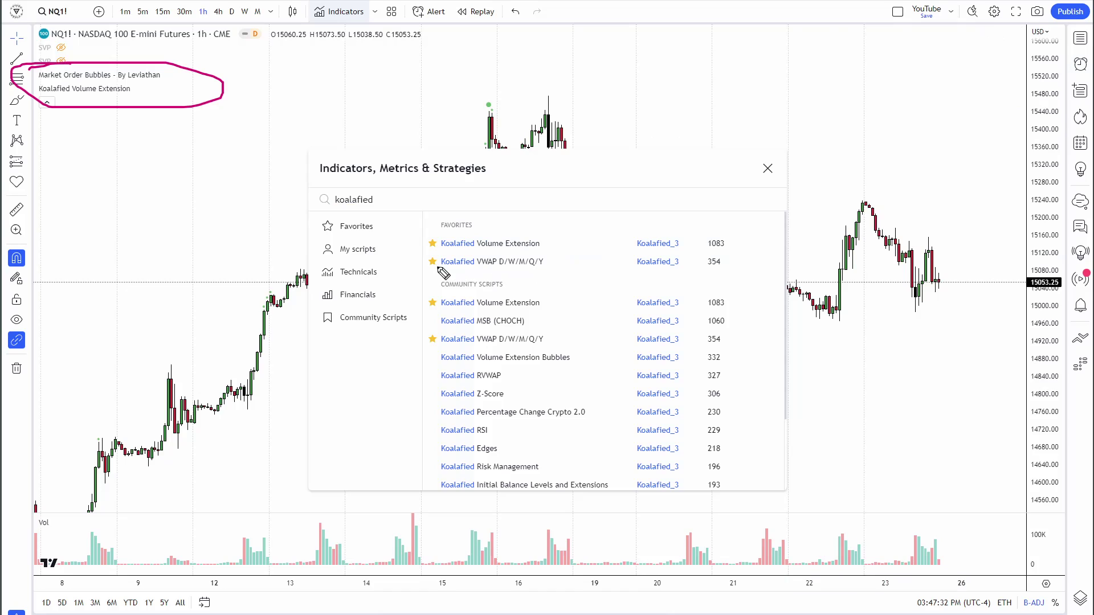
{"action": "mouse_move", "coordinate": [450, 276]}
{"action": "left_mouse_down"}
{"action": "mouse_move", "coordinate": [572, 256]}
{"action": "mouse_move", "coordinate": [462, 280]}
{"action": "left_mouse_up"}
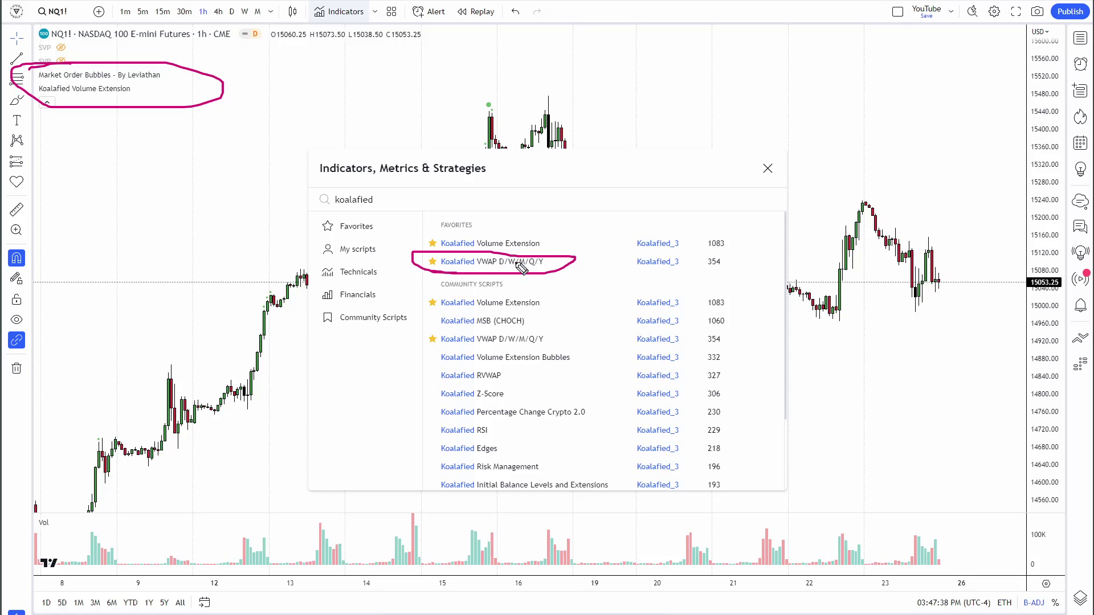
{"action": "mouse_move", "coordinate": [425, 238]}
{"action": "left_mouse_down"}
{"action": "mouse_move", "coordinate": [576, 250]}
{"action": "mouse_move", "coordinate": [468, 233]}
{"action": "left_mouse_up"}
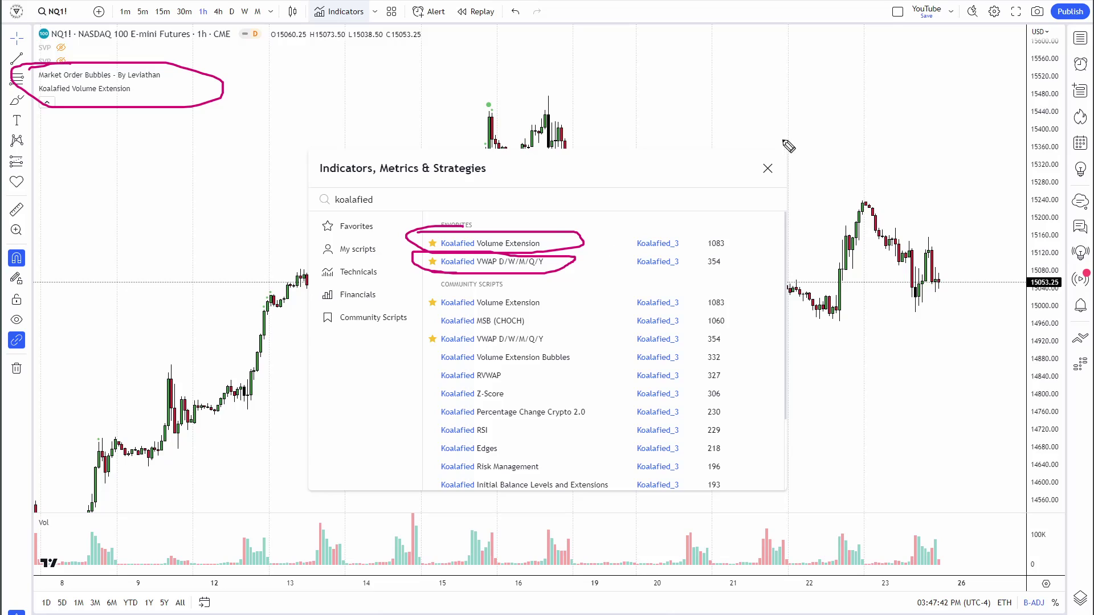
{"action": "key", "text": "Escape"}
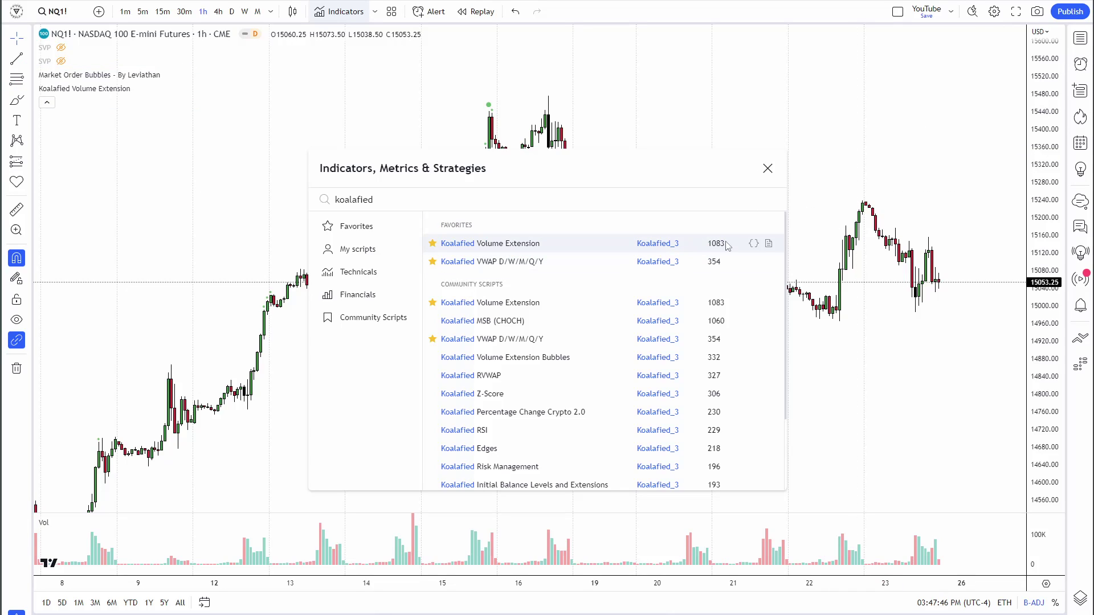
- Read the description and release notes of the Koalafied Volume Extension indicator, and return to the chart
{"action": "left_click", "coordinate": [769, 243]}
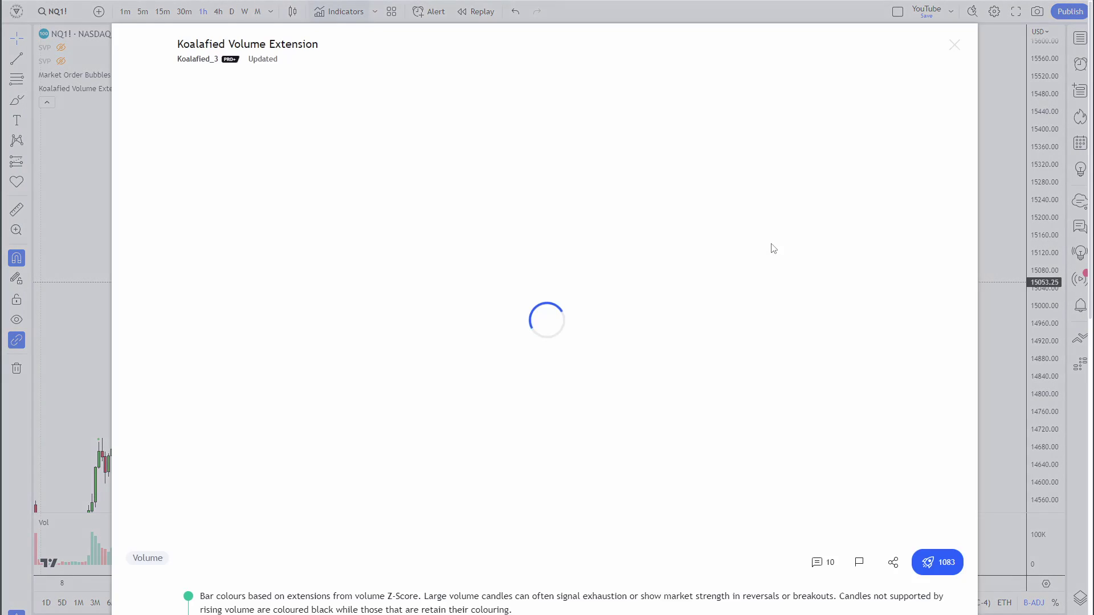
{"action": "scroll", "coordinate": [617, 485], "scroll_direction": "down", "scroll_amount": 7}
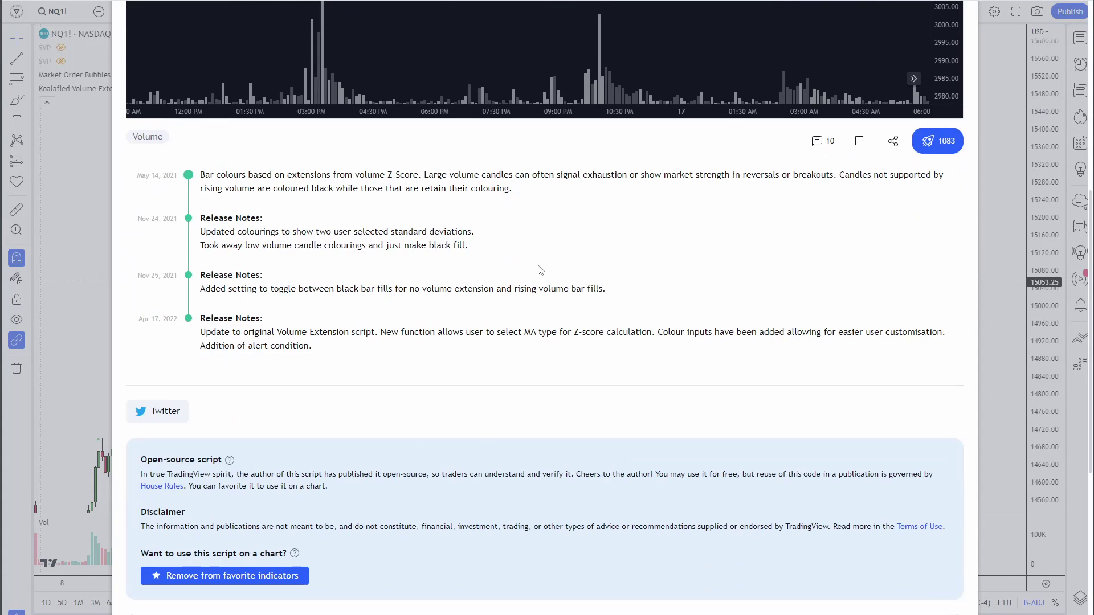
{"action": "scroll", "coordinate": [456, 326], "scroll_direction": "up", "scroll_amount": 3}
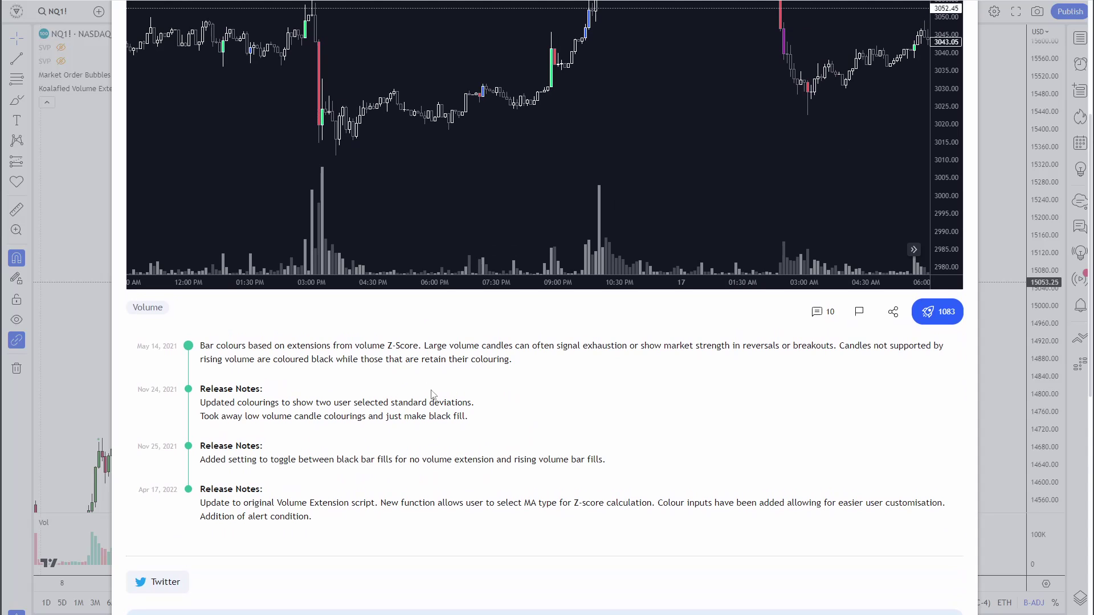
{"action": "scroll", "coordinate": [575, 380], "scroll_direction": "up", "scroll_amount": 5}
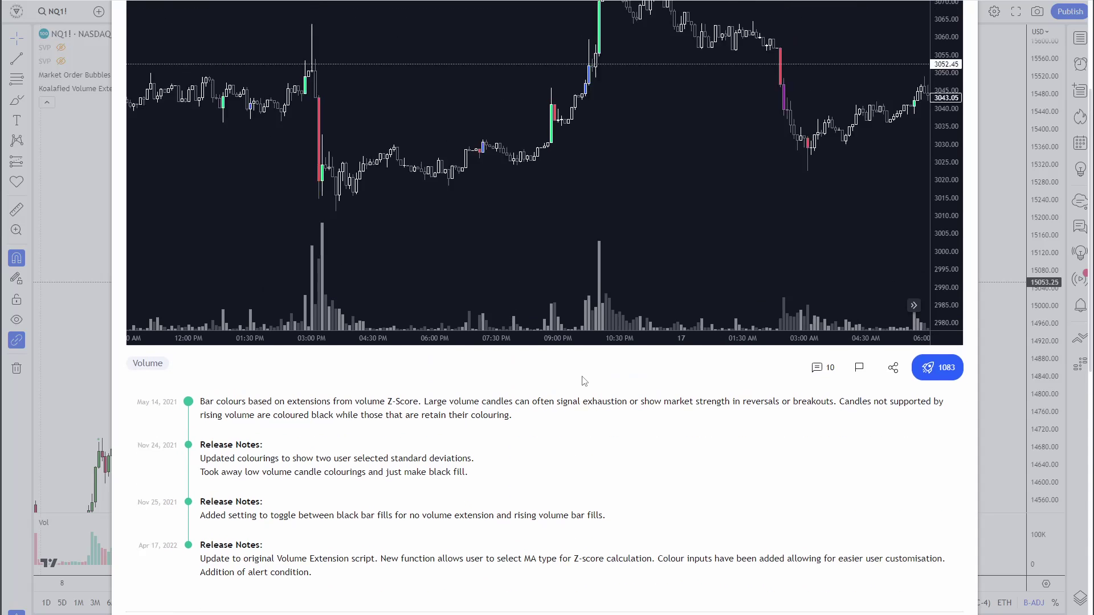
{"action": "left_click", "coordinate": [958, 53]}
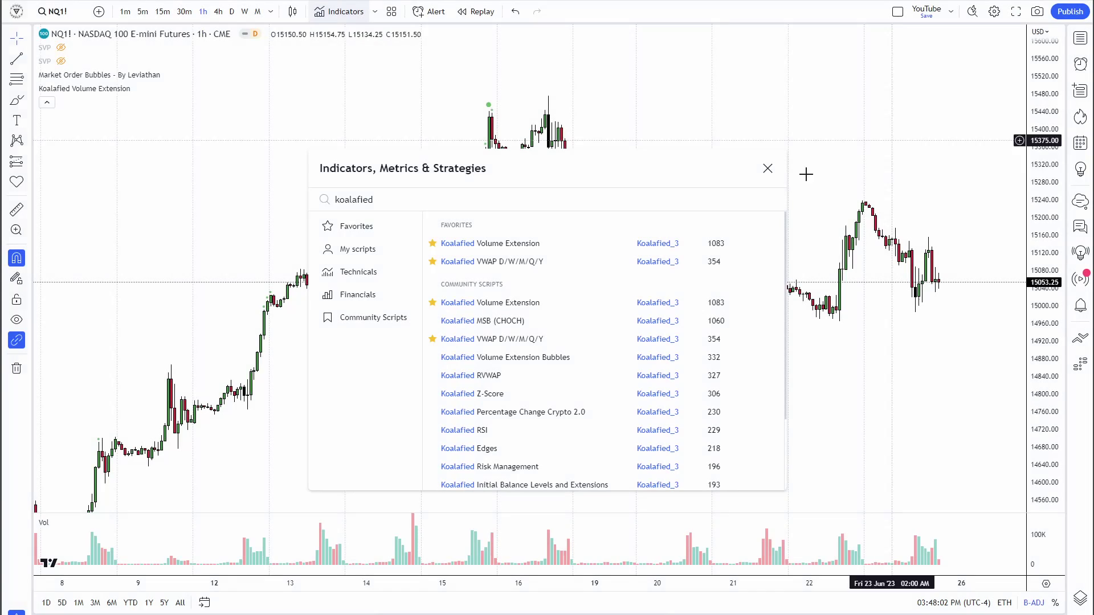
{"action": "left_click", "coordinate": [767, 168]}
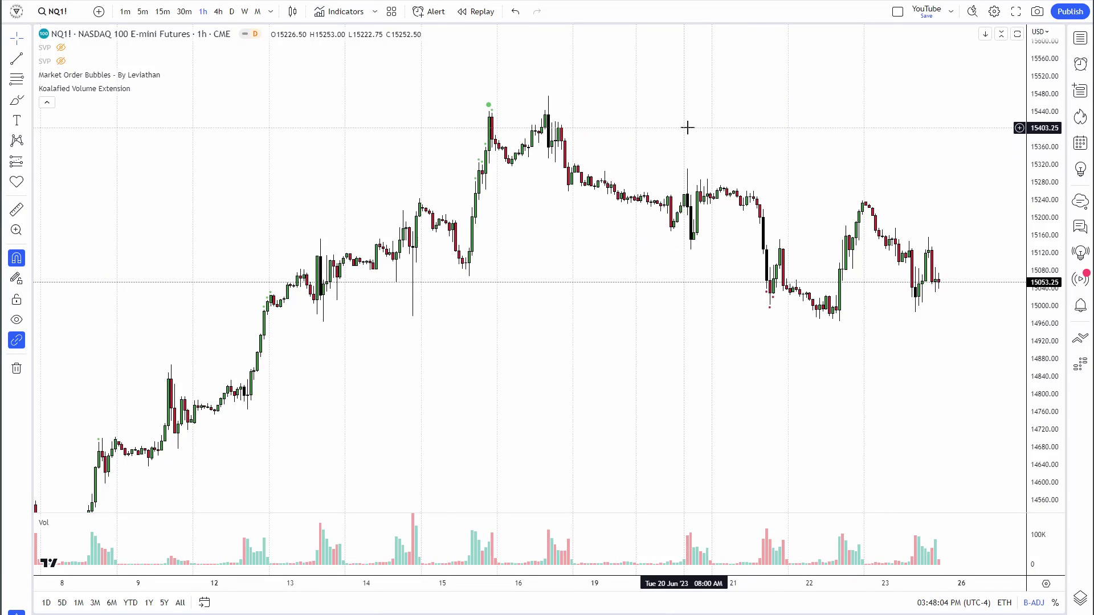
- Circle the black candles on 13, 16, 20 and 21 June on the price chart
{"action": "scroll", "coordinate": [750, 151], "scroll_direction": "up", "scroll_amount": 3}
{"action": "scroll", "coordinate": [752, 151], "scroll_direction": "down", "scroll_amount": 3}
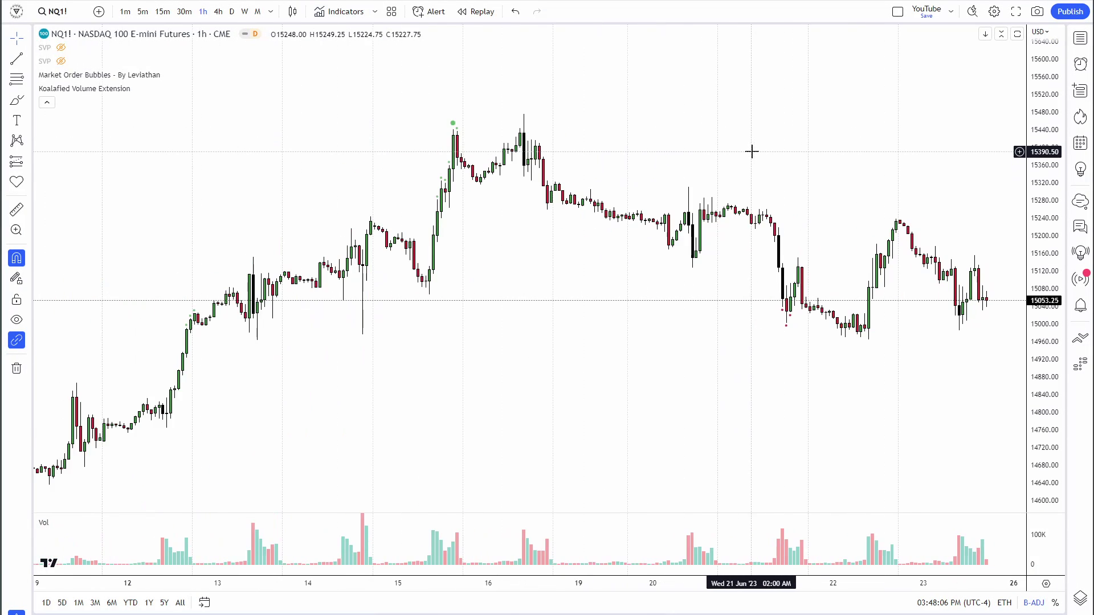
{"action": "scroll", "coordinate": [808, 153], "scroll_direction": "down", "scroll_amount": 1}
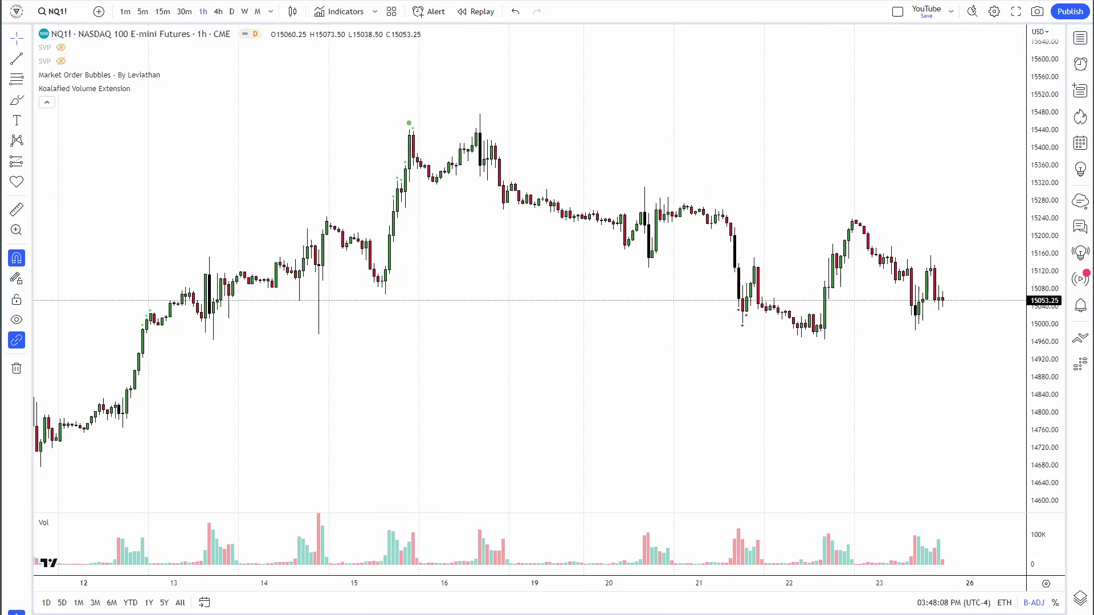
{"action": "left_click_drag", "start_coordinate": [478, 106], "coordinate": [482, 118]}
{"action": "mouse_move", "coordinate": [195, 259]}
{"action": "left_mouse_down"}
{"action": "mouse_move", "coordinate": [201, 317]}
{"action": "mouse_move", "coordinate": [208, 249]}
{"action": "left_mouse_up"}
{"action": "mouse_move", "coordinate": [655, 188]}
{"action": "left_mouse_down"}
{"action": "mouse_move", "coordinate": [674, 251]}
{"action": "mouse_move", "coordinate": [658, 183]}
{"action": "left_mouse_up"}
{"action": "left_click_drag", "start_coordinate": [718, 226], "coordinate": [739, 216]}
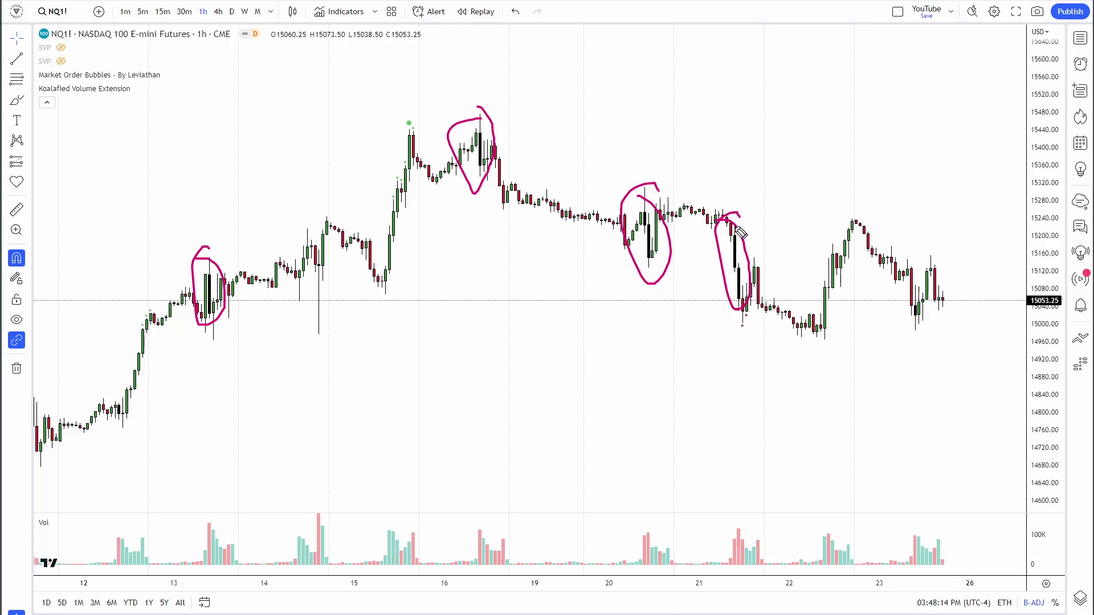
- Circle the volume bars matching the black candles on 13, 16, 20 and 21 June, and clear the pen marks
{"action": "mouse_move", "coordinate": [652, 558]}
{"action": "left_mouse_down"}
{"action": "mouse_move", "coordinate": [650, 532]}
{"action": "mouse_move", "coordinate": [665, 528]}
{"action": "left_mouse_up"}
{"action": "mouse_move", "coordinate": [740, 521]}
{"action": "left_mouse_down"}
{"action": "mouse_move", "coordinate": [721, 538]}
{"action": "mouse_move", "coordinate": [747, 524]}
{"action": "left_mouse_up"}
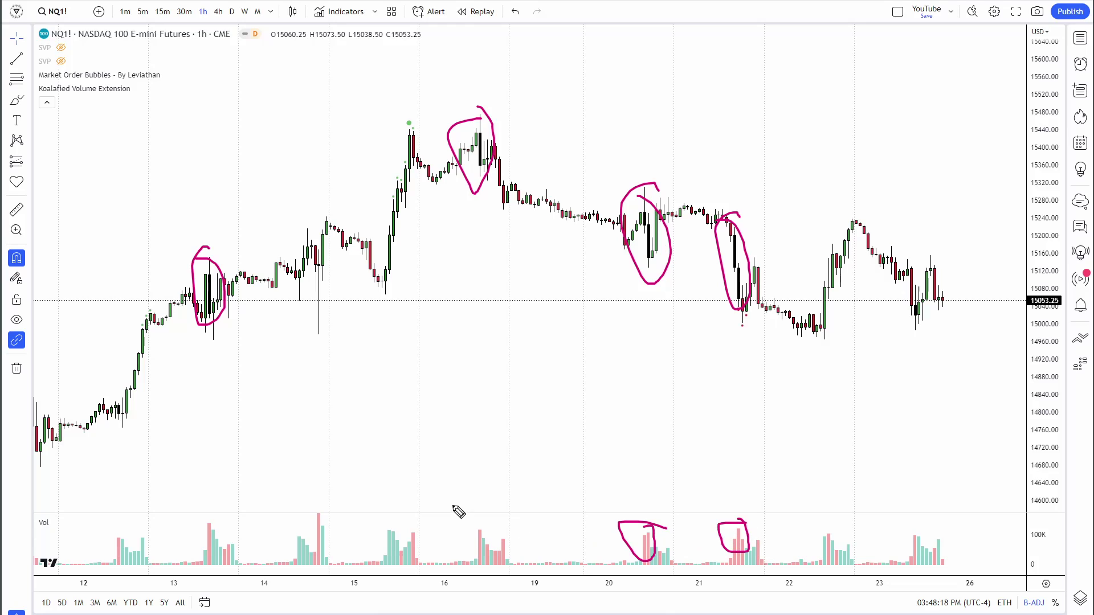
{"action": "left_click_drag", "start_coordinate": [481, 520], "coordinate": [468, 516]}
{"action": "left_click_drag", "start_coordinate": [206, 520], "coordinate": [220, 527]}
{"action": "key", "text": "Escape"}
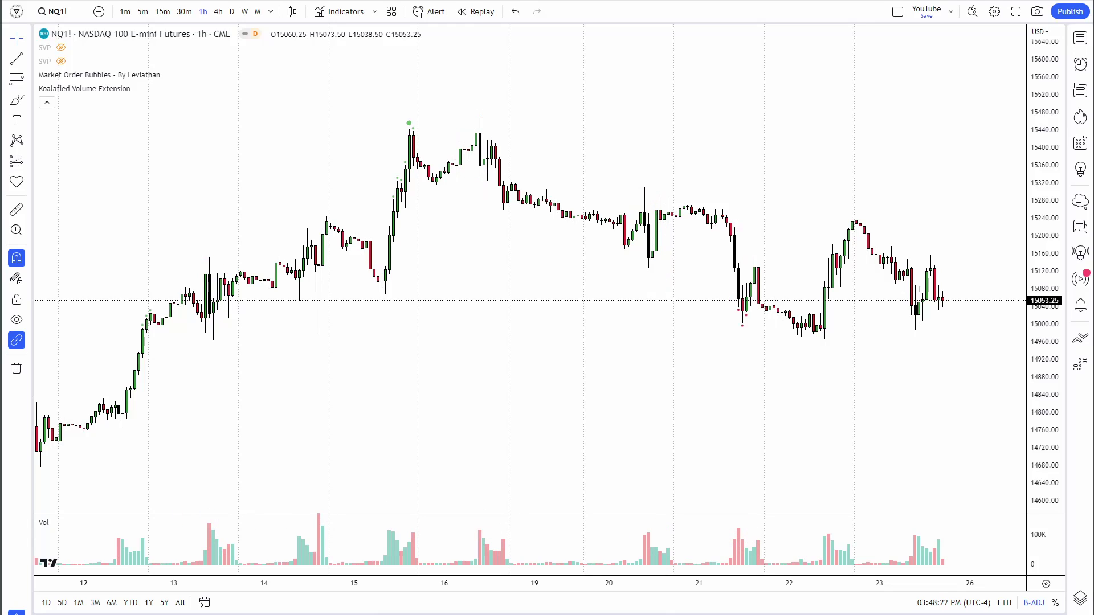
- Circle the blue candles on 5 and 7 June on the price chart
{"action": "left_click_drag", "start_coordinate": [151, 196], "coordinate": [640, 114]}
{"action": "left_click_drag", "start_coordinate": [347, 239], "coordinate": [693, 146]}
{"action": "left_click_drag", "start_coordinate": [672, 186], "coordinate": [720, 193]}
{"action": "scroll", "coordinate": [720, 193], "scroll_direction": "up", "scroll_amount": 3}
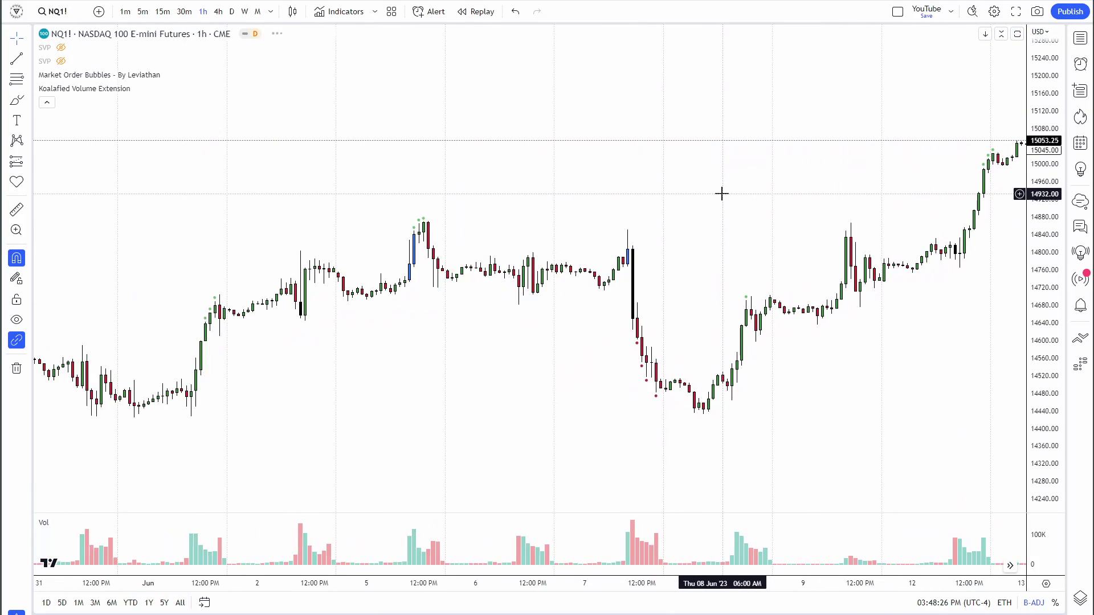
{"action": "mouse_move", "coordinate": [343, 209]}
{"action": "left_mouse_down"}
{"action": "mouse_move", "coordinate": [335, 251]}
{"action": "mouse_move", "coordinate": [338, 214]}
{"action": "left_mouse_up"}
{"action": "mouse_move", "coordinate": [596, 227]}
{"action": "left_mouse_down"}
{"action": "mouse_move", "coordinate": [592, 287]}
{"action": "mouse_move", "coordinate": [592, 217]}
{"action": "left_mouse_up"}
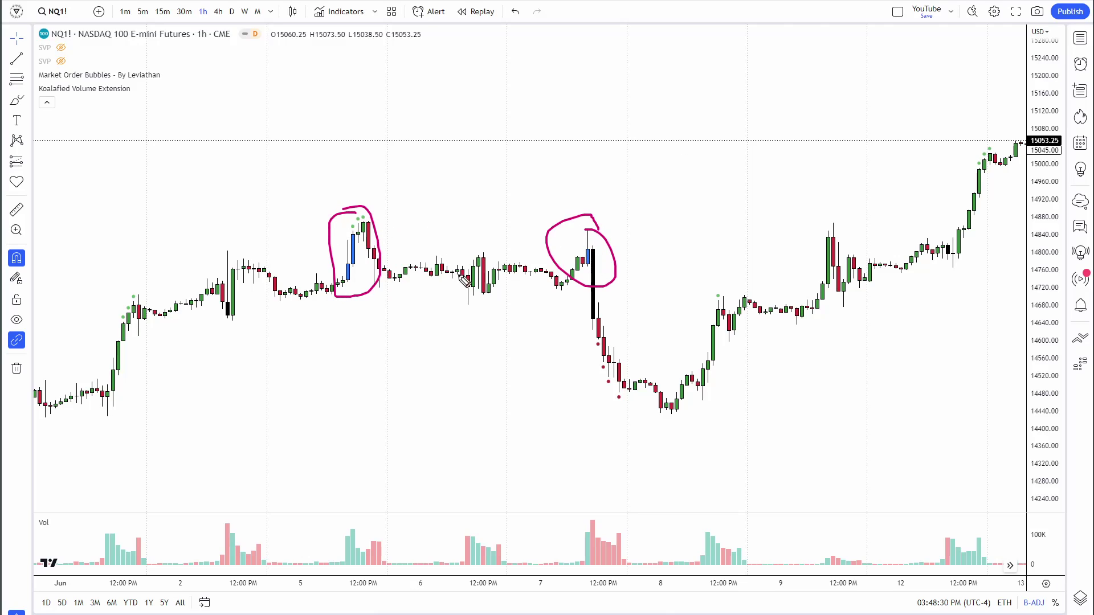
- Circle the volume bars below the blue candles and the 8 June price rise, and clear the pen marks
{"action": "left_click_drag", "start_coordinate": [359, 515], "coordinate": [344, 528]}
{"action": "left_click_drag", "start_coordinate": [596, 510], "coordinate": [582, 532]}
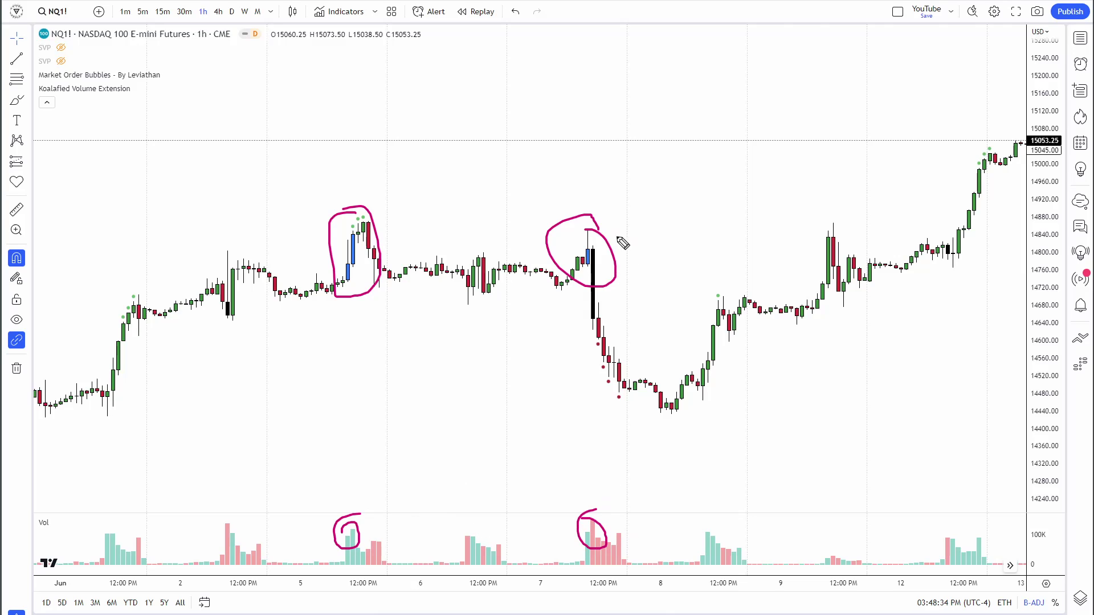
{"action": "left_click_drag", "start_coordinate": [720, 313], "coordinate": [739, 306]}
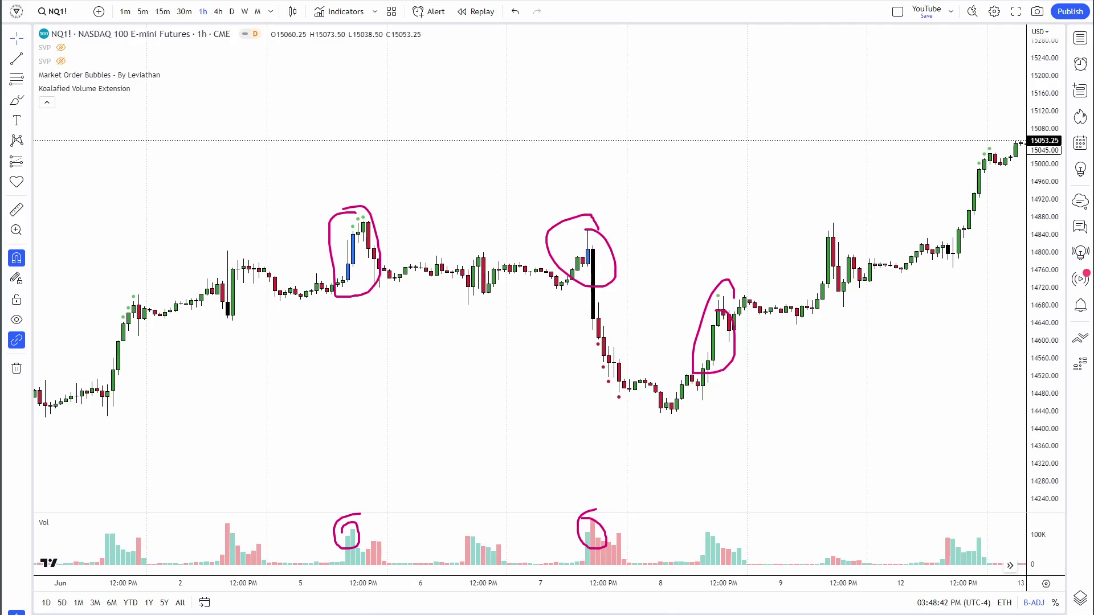
{"action": "key", "text": "Escape"}
- Set the Large Bubble threshold multiplier to 4 in the Market Order Bubbles input settings
{"action": "left_click_drag", "start_coordinate": [728, 129], "coordinate": [358, 178]}
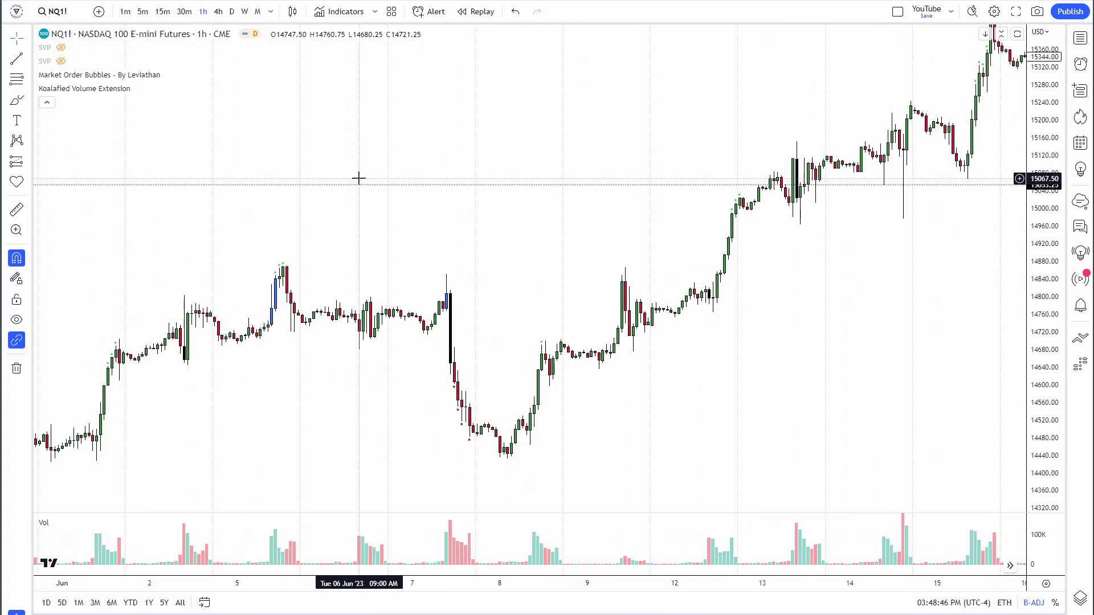
{"action": "scroll", "coordinate": [684, 127], "scroll_direction": "down", "scroll_amount": 5}
{"action": "scroll", "coordinate": [784, 109], "scroll_direction": "up", "scroll_amount": 3}
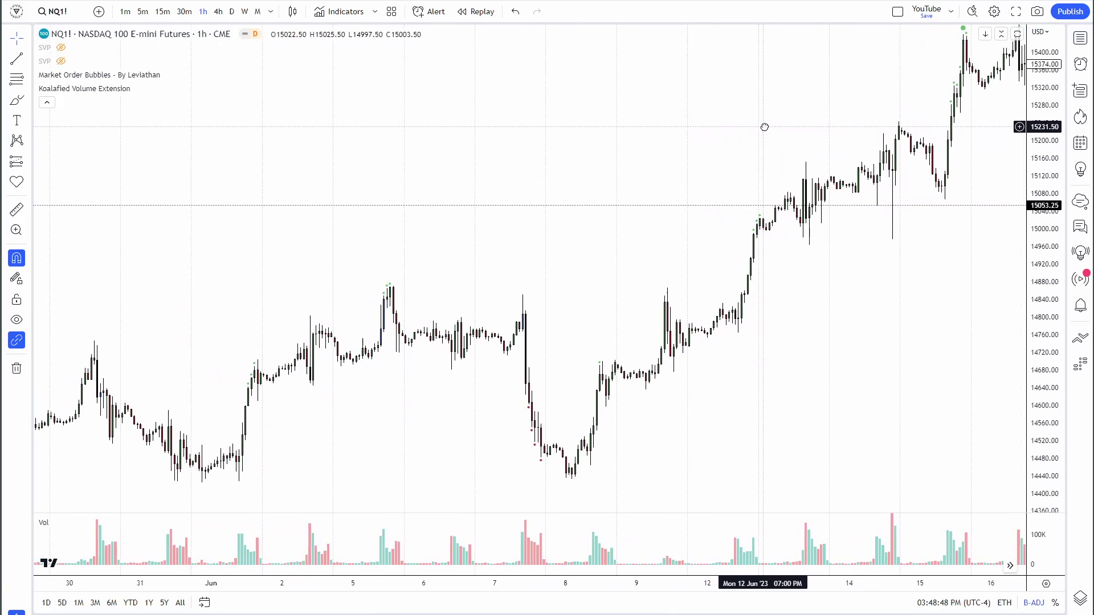
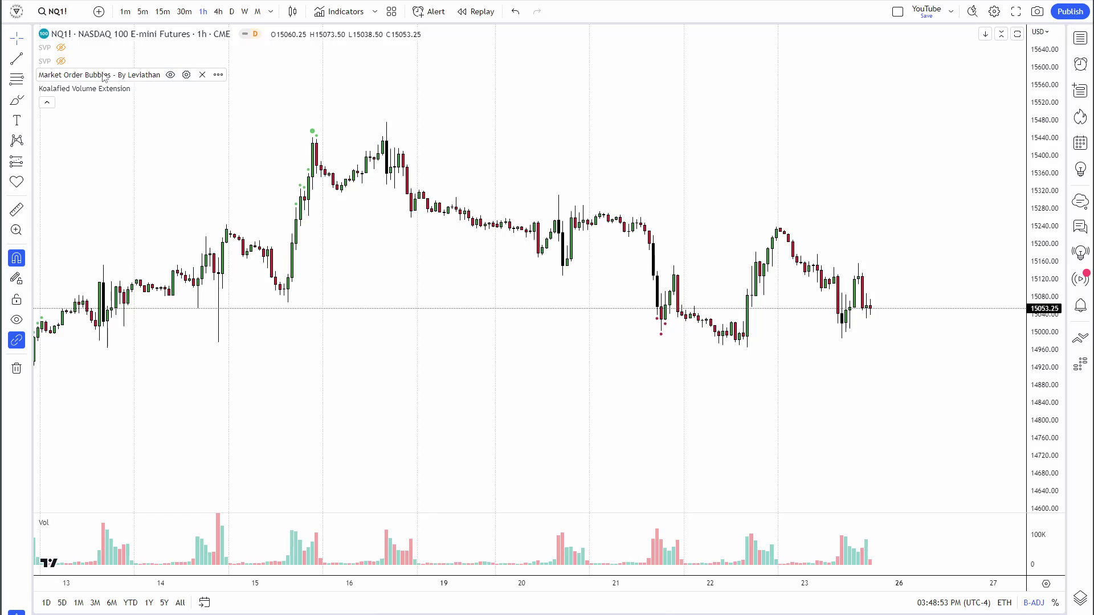
{"action": "left_click", "coordinate": [187, 75]}
{"action": "left_click_drag", "start_coordinate": [501, 25], "coordinate": [524, 11]}
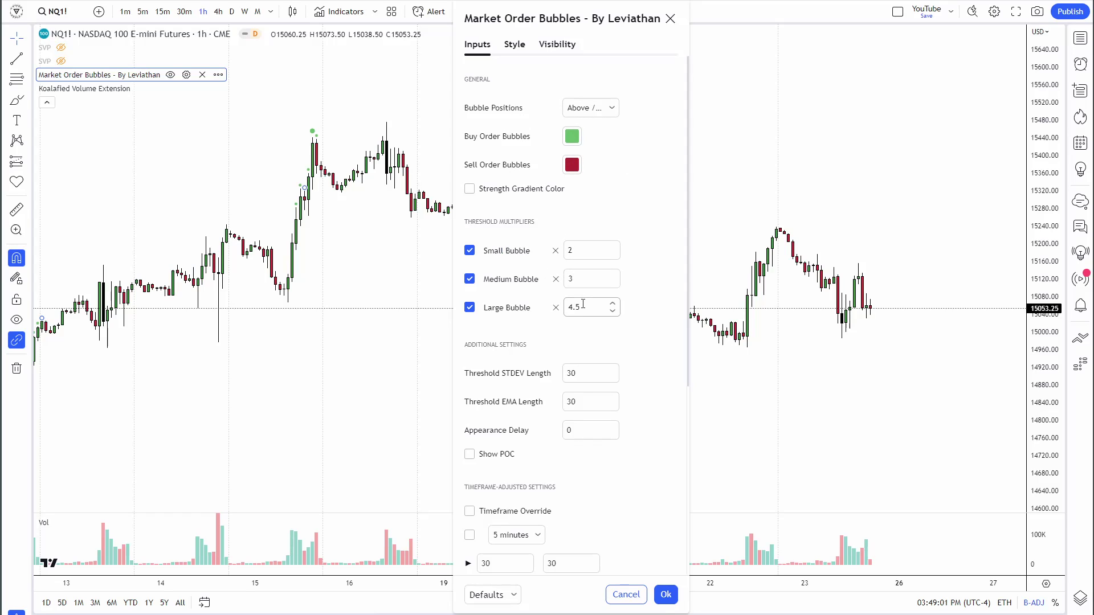
{"action": "left_click_drag", "start_coordinate": [574, 310], "coordinate": [609, 315]}
{"action": "left_click", "coordinate": [636, 310]}
- Review the timeframe-adjusted, style and visibility settings of Market Order Bubbles, and accept the indicator settings
{"action": "scroll", "coordinate": [546, 404], "scroll_direction": "down", "scroll_amount": 5}
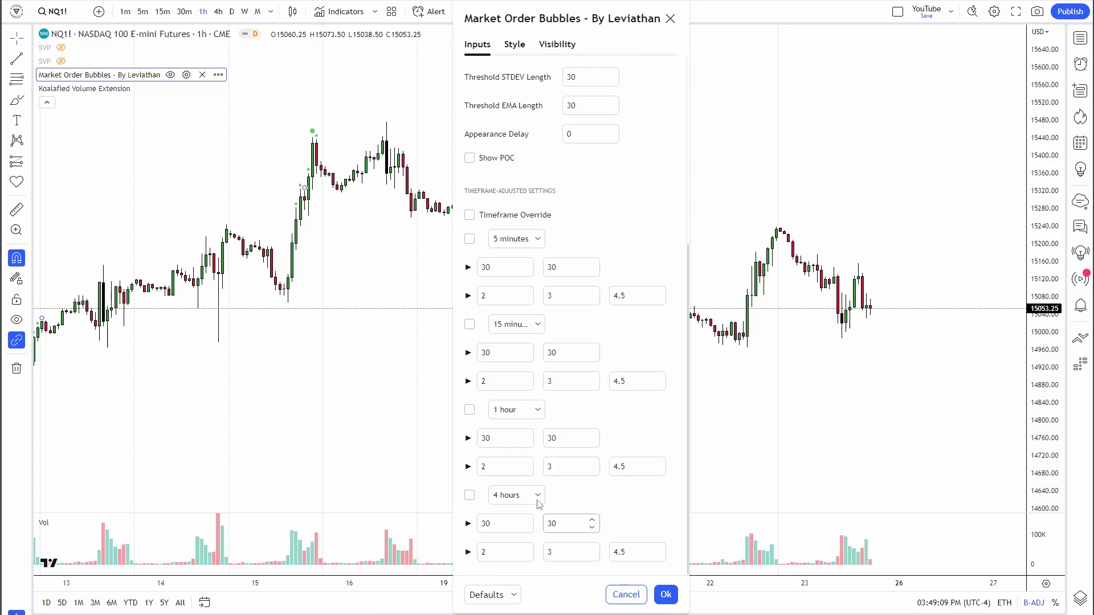
{"action": "scroll", "coordinate": [551, 514], "scroll_direction": "up", "scroll_amount": 5}
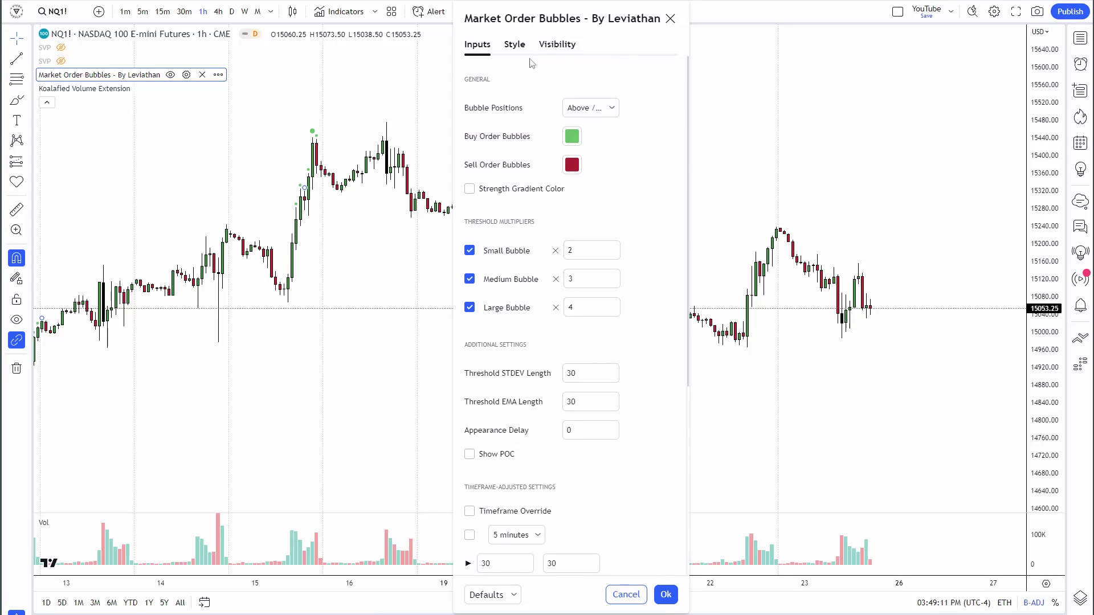
{"action": "left_click", "coordinate": [514, 45]}
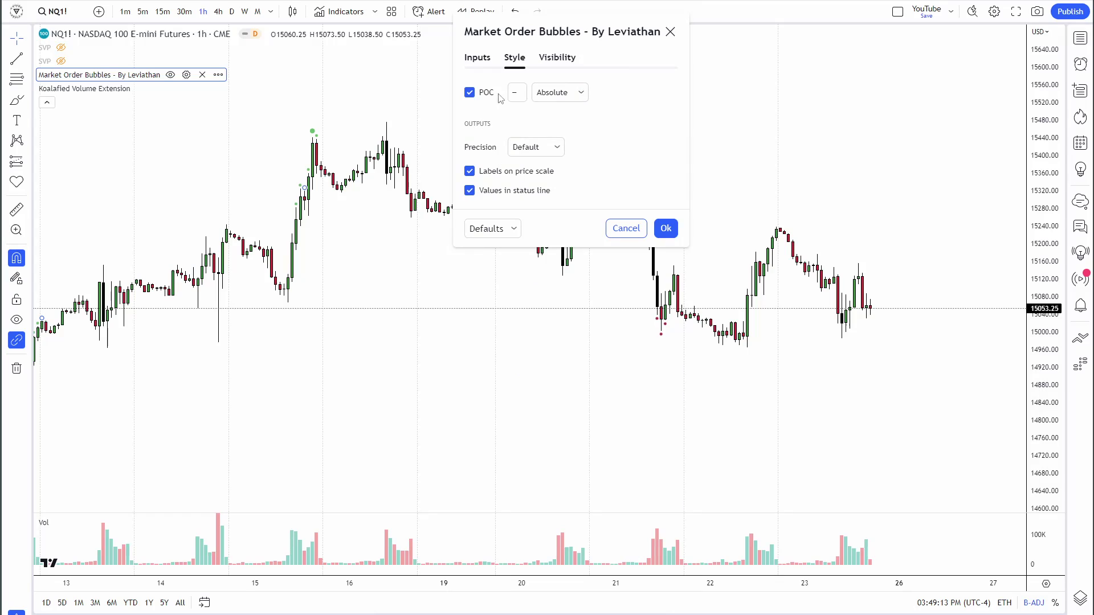
{"action": "left_click", "coordinate": [559, 59]}
{"action": "left_click", "coordinate": [484, 235]}
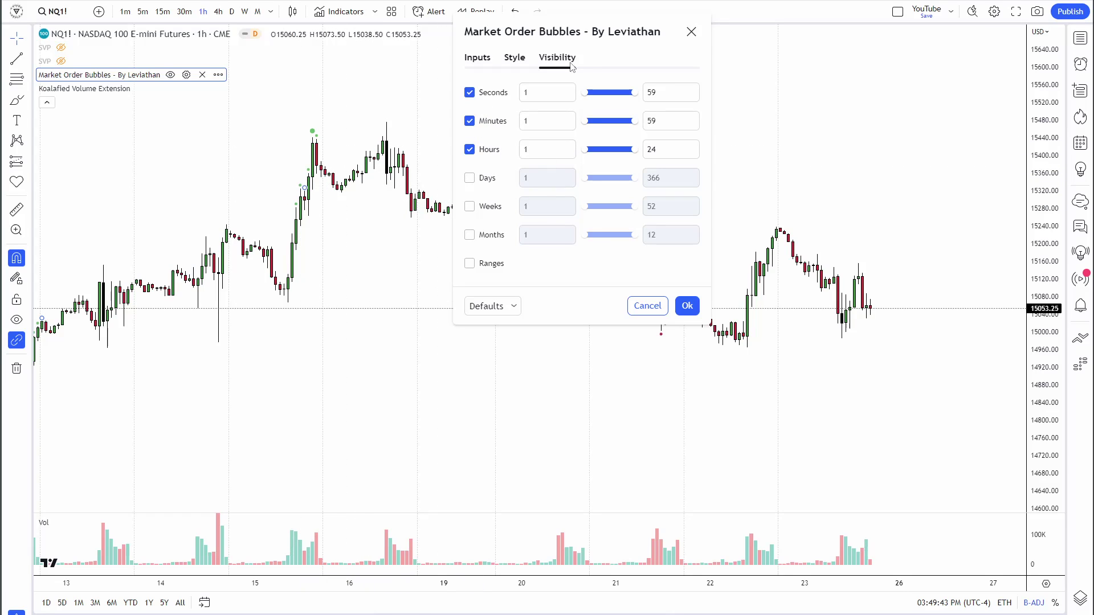
{"action": "left_click_drag", "start_coordinate": [570, 36], "coordinate": [551, 110]}
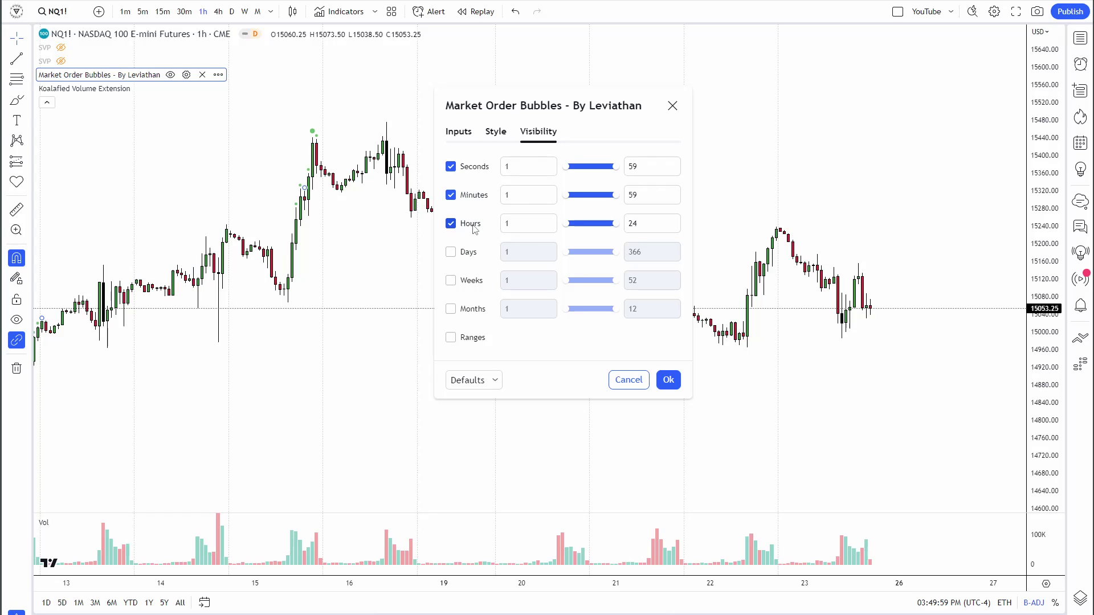
{"action": "left_click", "coordinate": [497, 132]}
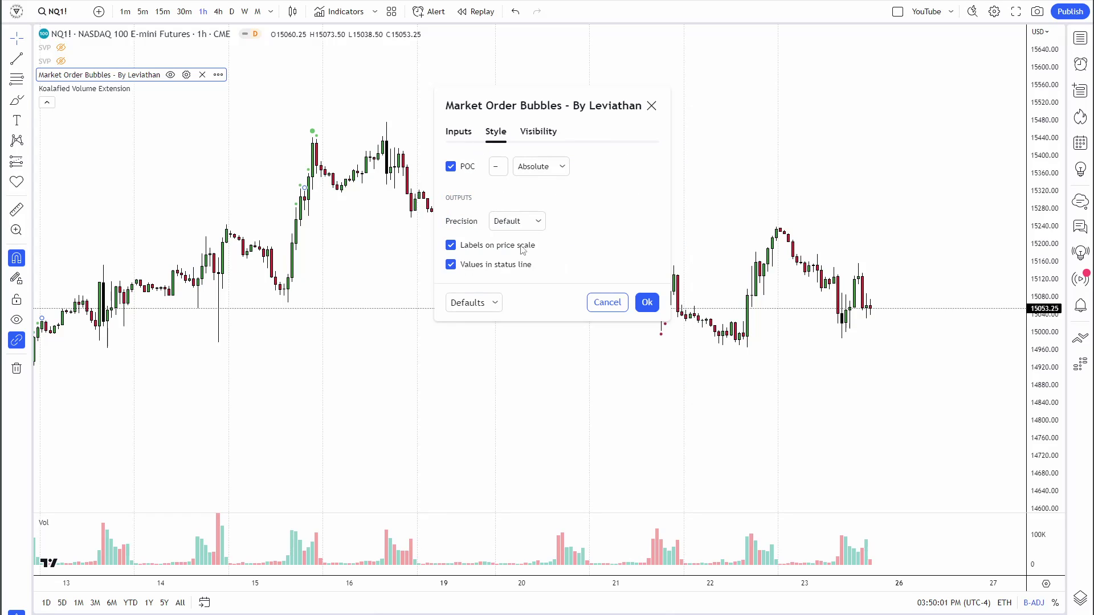
{"action": "left_click", "coordinate": [465, 137]}
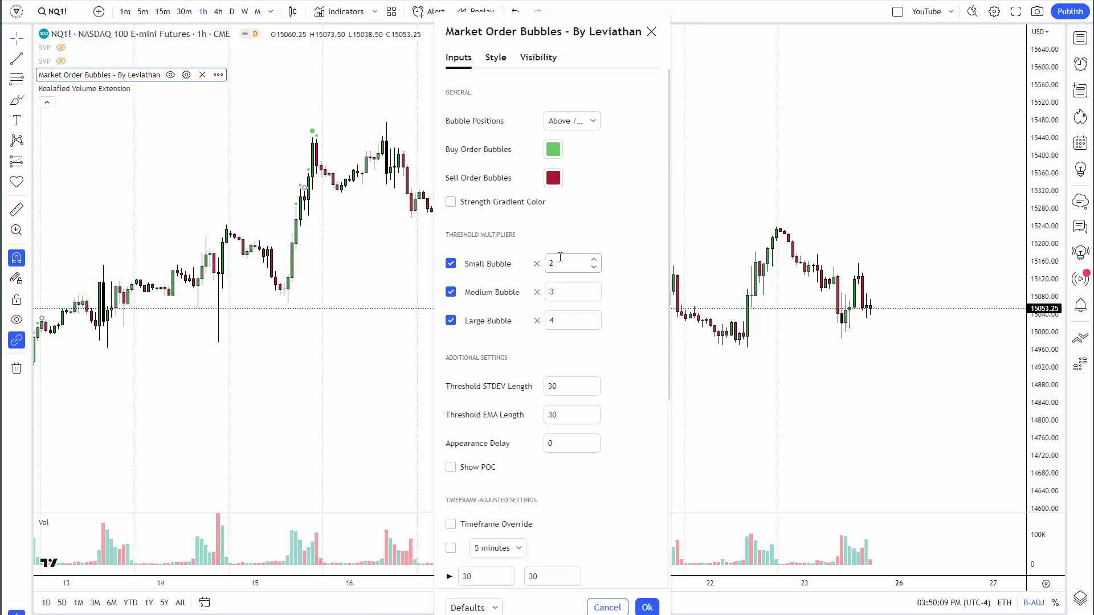
{"action": "left_click", "coordinate": [646, 607]}
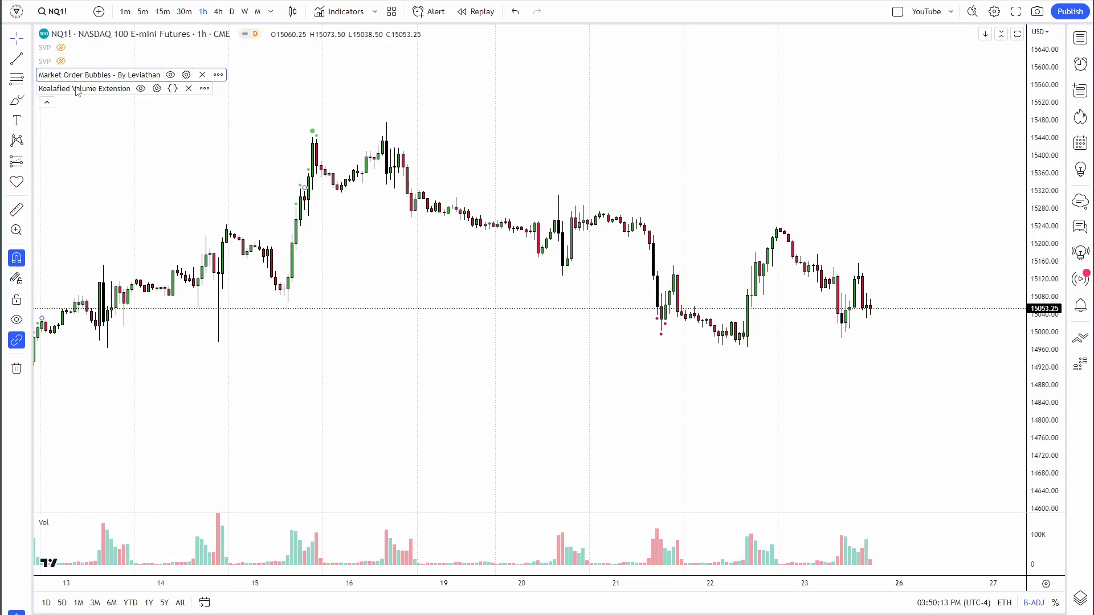
- Examine the Koalafied Volume Extension inputs, circling the Bull Extension 2 and Bear Extension 2 colours, and clear the pen marks
{"action": "left_click", "coordinate": [157, 88]}
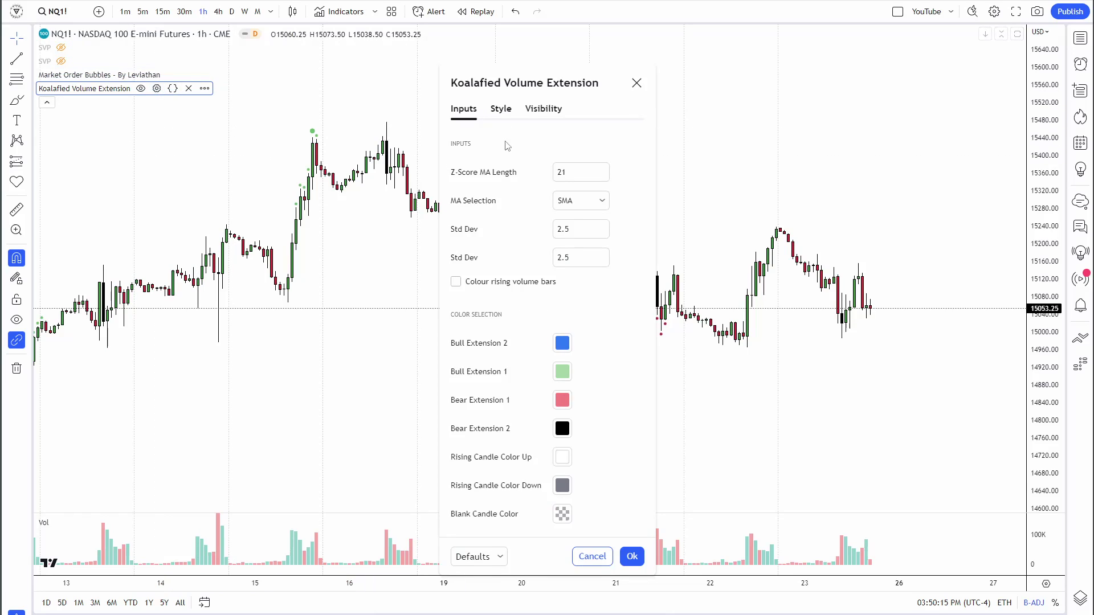
{"action": "left_click_drag", "start_coordinate": [516, 83], "coordinate": [519, 13]}
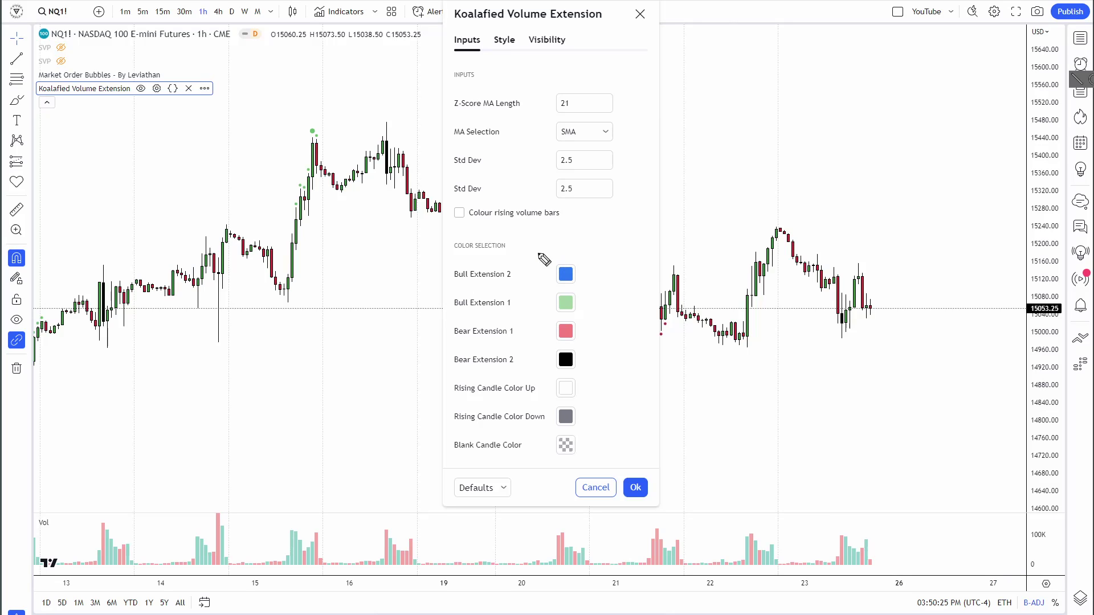
{"action": "left_click_drag", "start_coordinate": [527, 256], "coordinate": [564, 252]}
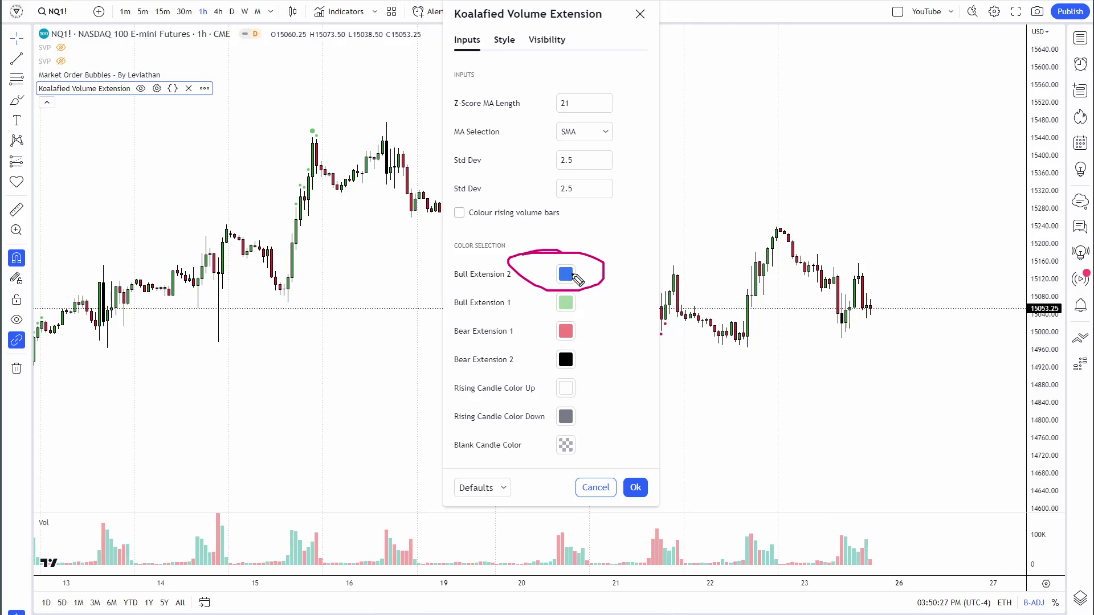
{"action": "mouse_move", "coordinate": [551, 342]}
{"action": "left_mouse_down"}
{"action": "mouse_move", "coordinate": [594, 380]}
{"action": "mouse_move", "coordinate": [579, 350]}
{"action": "left_mouse_up"}
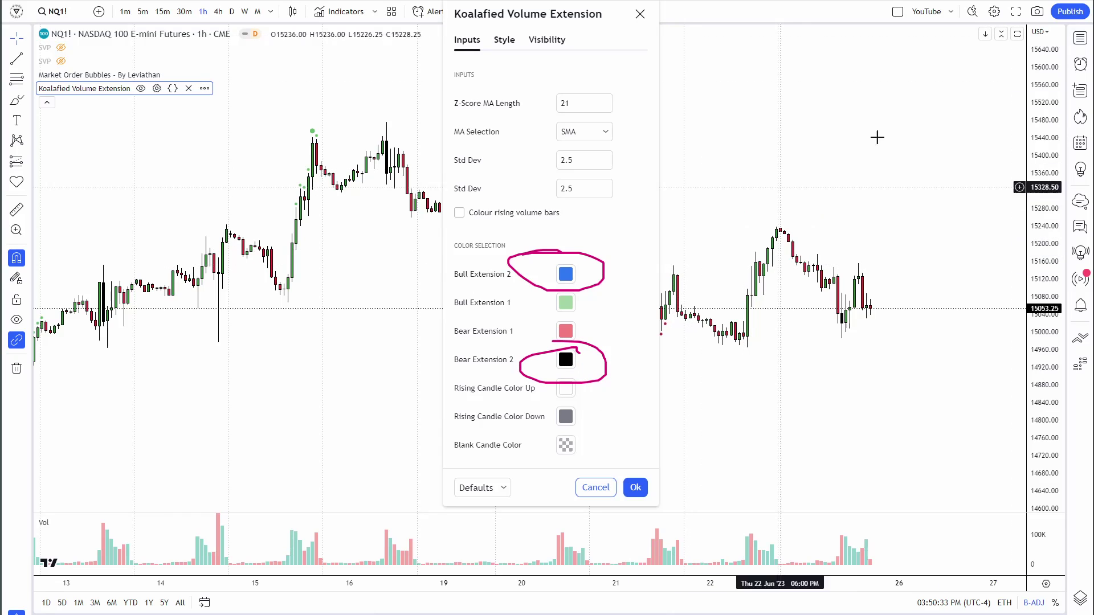
{"action": "key", "text": "Escape"}
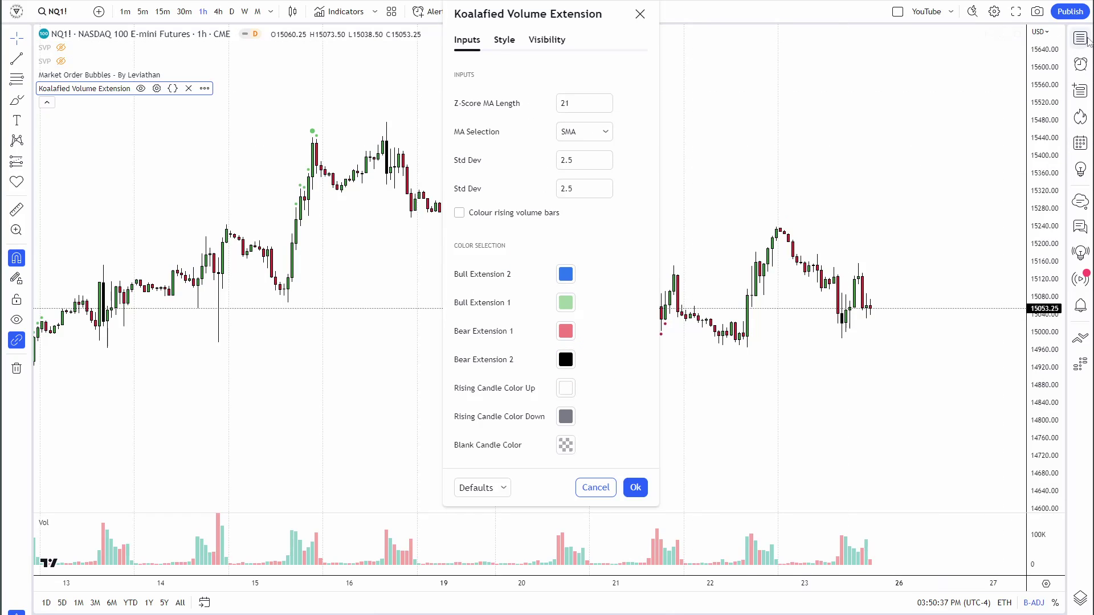
- Switch Extension 1 on and off again in the Koalafied Volume Extension style settings, and recheck the inputs
{"action": "left_click", "coordinate": [505, 41]}
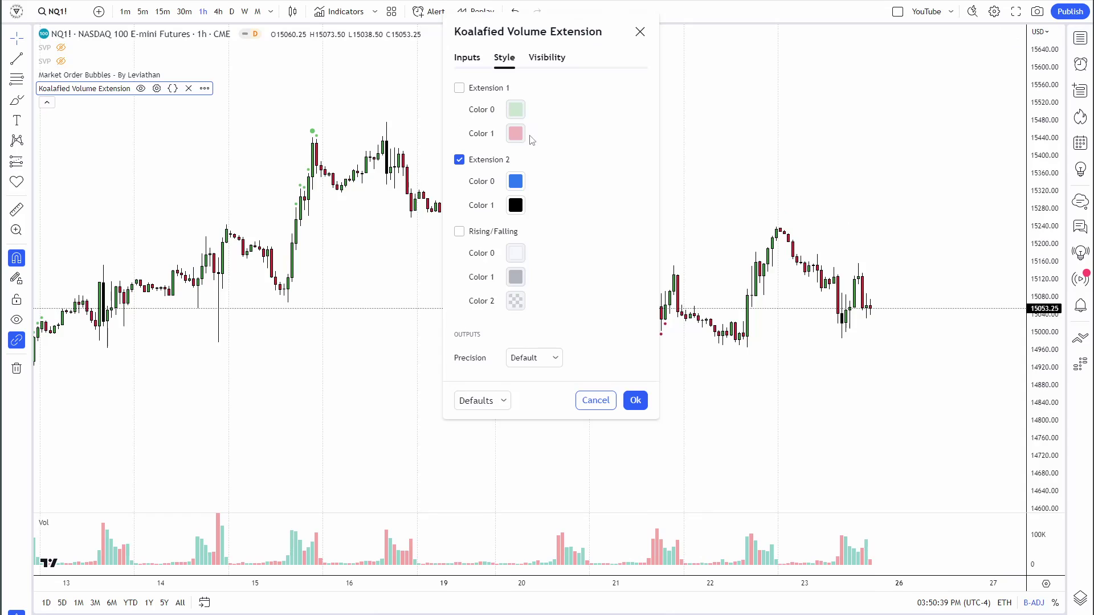
{"action": "left_click", "coordinate": [458, 88]}
{"action": "left_click", "coordinate": [459, 88]}
{"action": "left_click", "coordinate": [467, 58]}
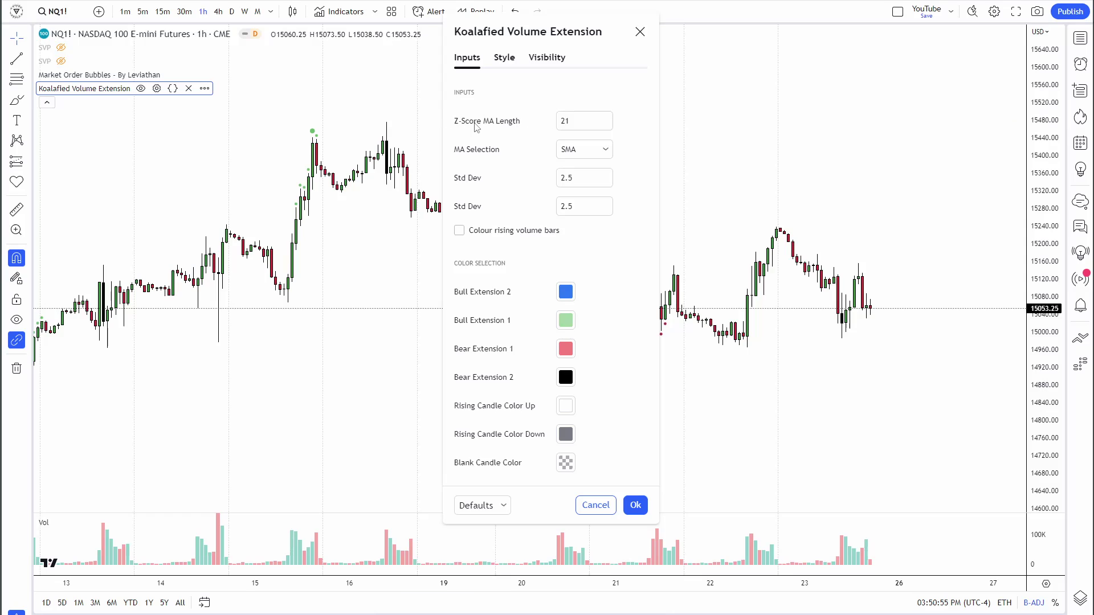
- Enable the Rising/Falling style option of Koalafied Volume Extension and accept the settings
{"action": "left_click", "coordinate": [505, 58]}
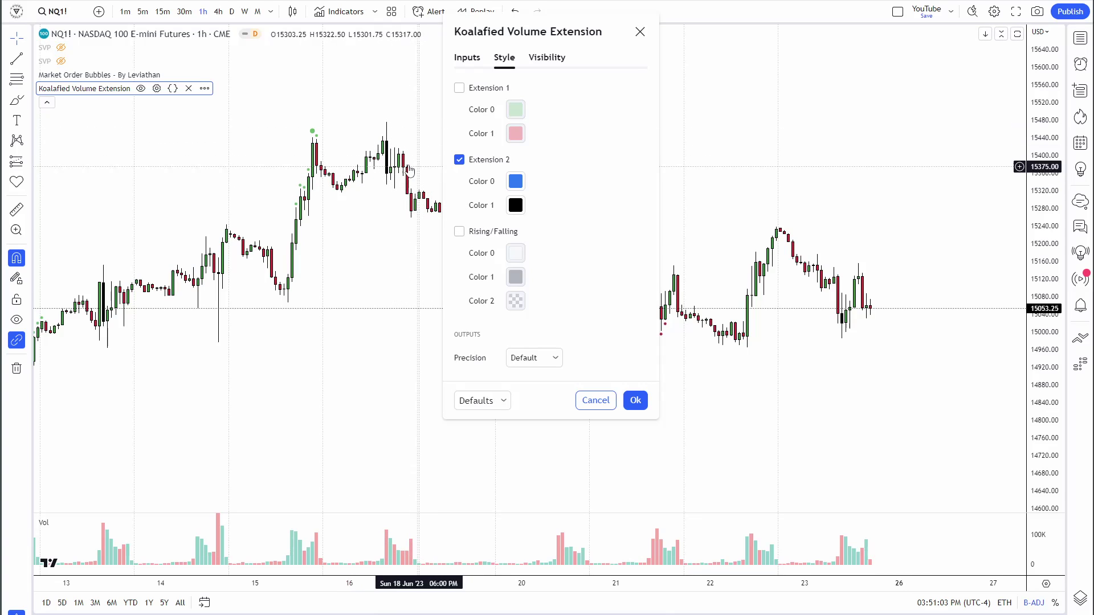
{"action": "left_click", "coordinate": [459, 232]}
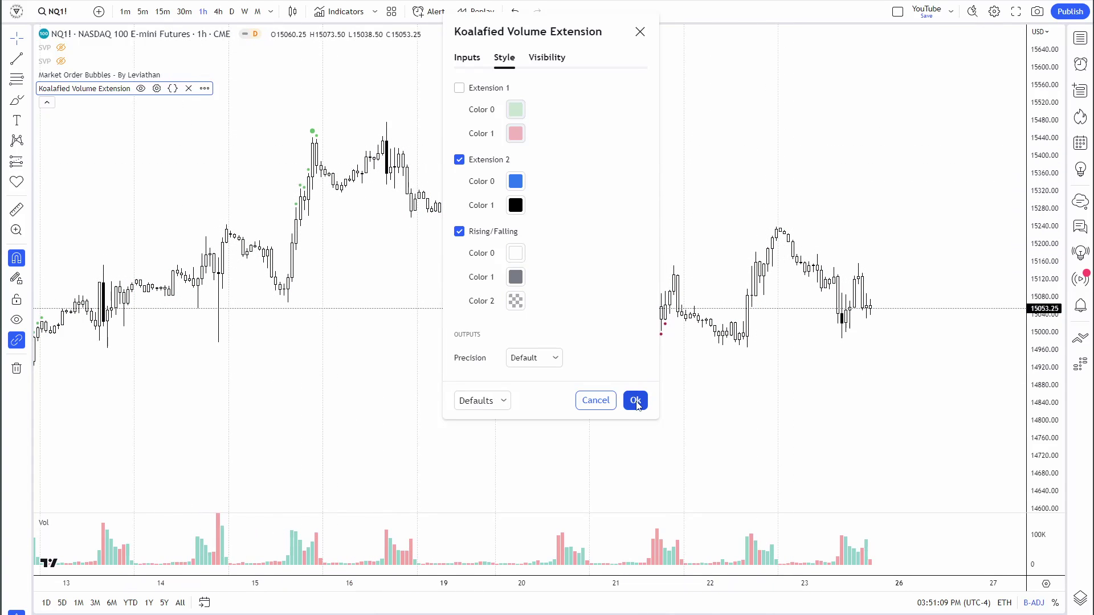
{"action": "left_click", "coordinate": [635, 401]}
- Circle the black and blue extension candles on 2, 5, 7 and 12 June, and clear the pen marks
{"action": "scroll", "coordinate": [613, 285], "scroll_direction": "down", "scroll_amount": 2}
{"action": "scroll", "coordinate": [611, 279], "scroll_direction": "down", "scroll_amount": 1}
{"action": "left_click_drag", "start_coordinate": [403, 268], "coordinate": [835, 90]}
{"action": "scroll", "coordinate": [604, 201], "scroll_direction": "up", "scroll_amount": 3}
{"action": "left_click_drag", "start_coordinate": [605, 201], "coordinate": [641, 180]}
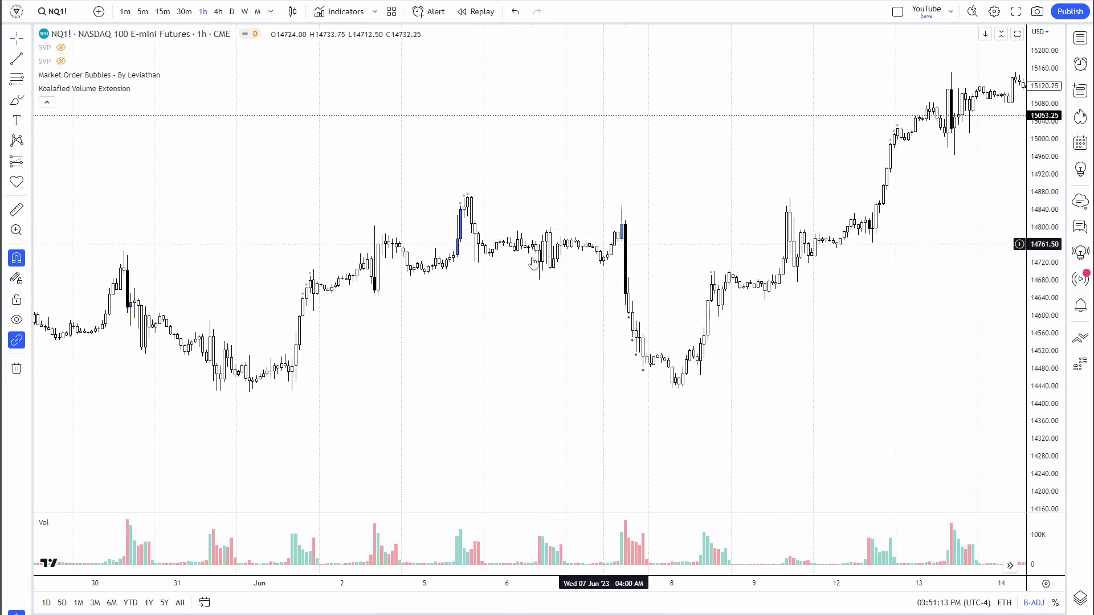
{"action": "left_click_drag", "start_coordinate": [691, 207], "coordinate": [632, 235]}
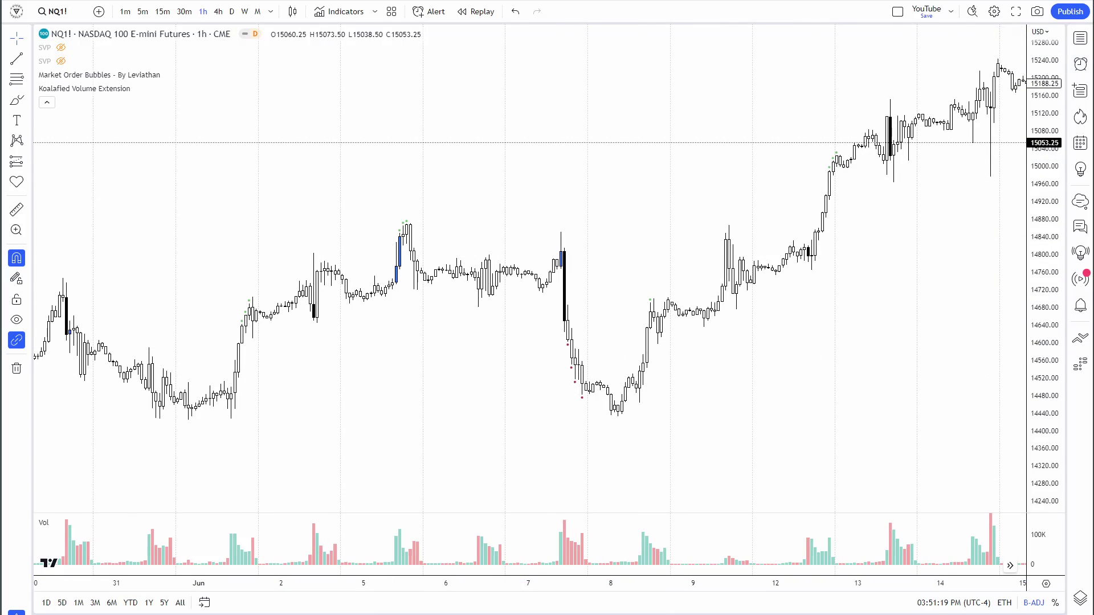
{"action": "left_click_drag", "start_coordinate": [788, 231], "coordinate": [793, 243]}
{"action": "mouse_move", "coordinate": [532, 230]}
{"action": "left_mouse_down"}
{"action": "mouse_move", "coordinate": [567, 210]}
{"action": "mouse_move", "coordinate": [580, 226]}
{"action": "left_mouse_up"}
{"action": "left_click_drag", "start_coordinate": [407, 204], "coordinate": [418, 197]}
{"action": "mouse_move", "coordinate": [288, 272]}
{"action": "left_mouse_down"}
{"action": "mouse_move", "coordinate": [342, 364]}
{"action": "mouse_move", "coordinate": [339, 265]}
{"action": "left_mouse_up"}
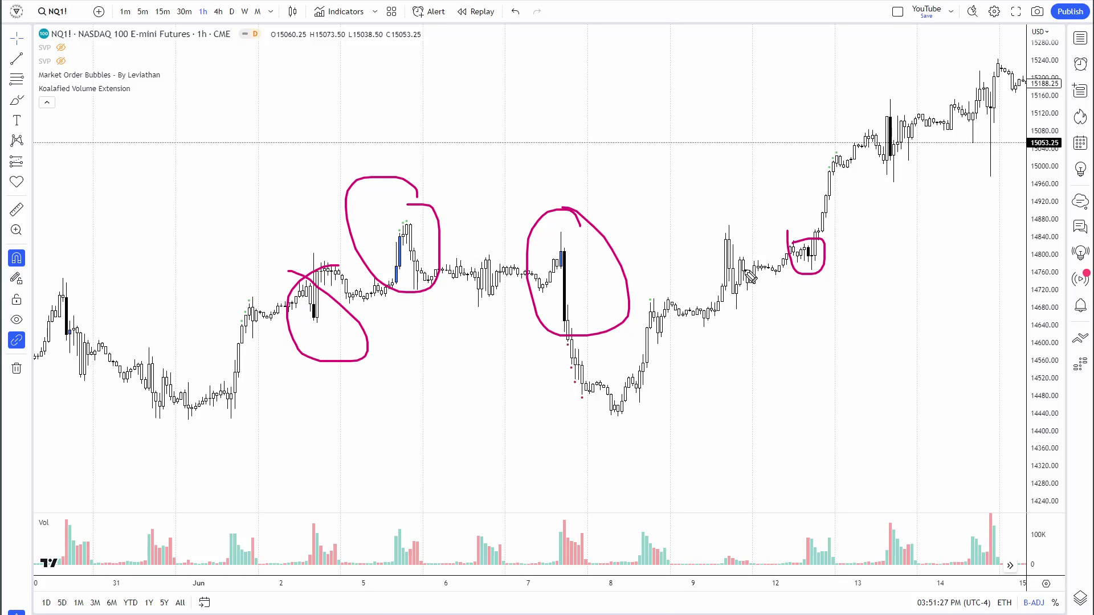
{"action": "key", "text": "e"}
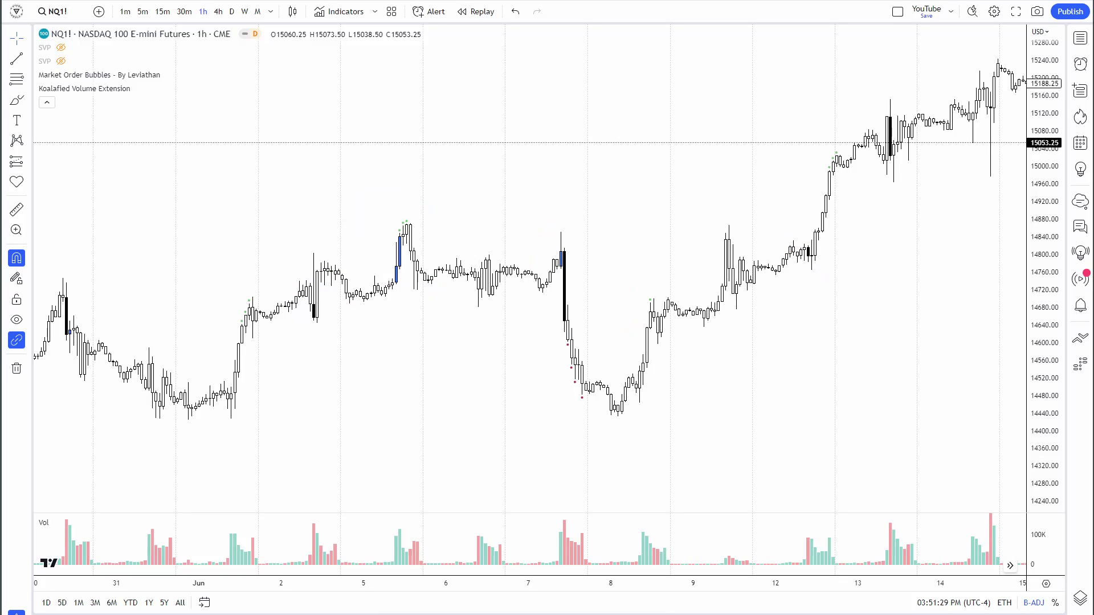
{"action": "left_click_drag", "start_coordinate": [654, 114], "coordinate": [386, 139]}
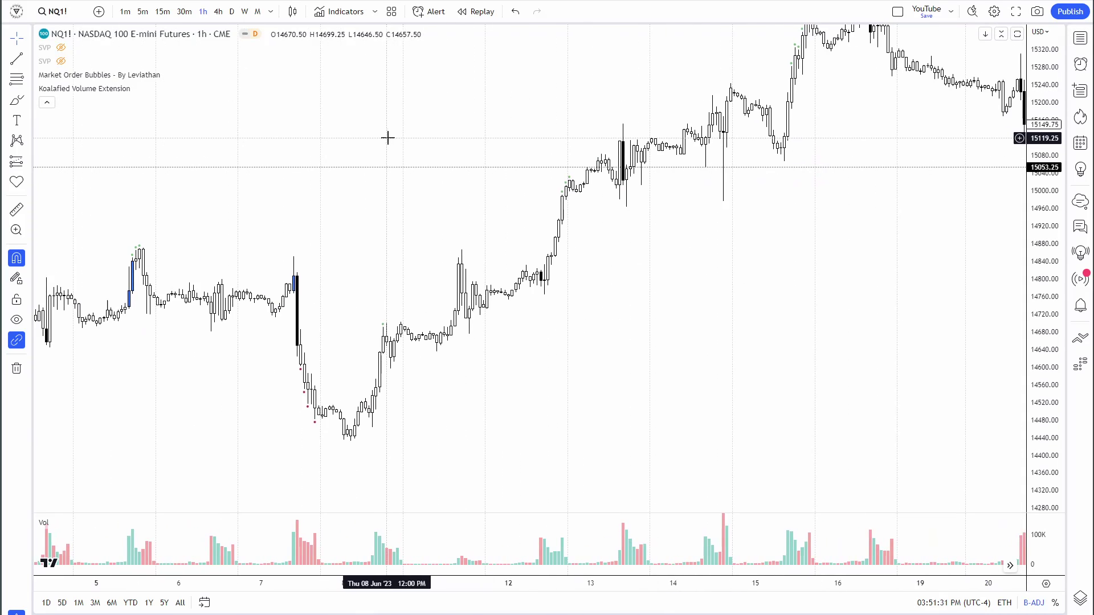
- Examine the order bubbles and extension candles from 31 May to 23 June on the hourly chart
{"action": "scroll", "coordinate": [386, 139], "scroll_direction": "down", "scroll_amount": 4}
{"action": "left_click_drag", "start_coordinate": [547, 189], "coordinate": [652, 213]}
{"action": "scroll", "coordinate": [530, 181], "scroll_direction": "up", "scroll_amount": 3}
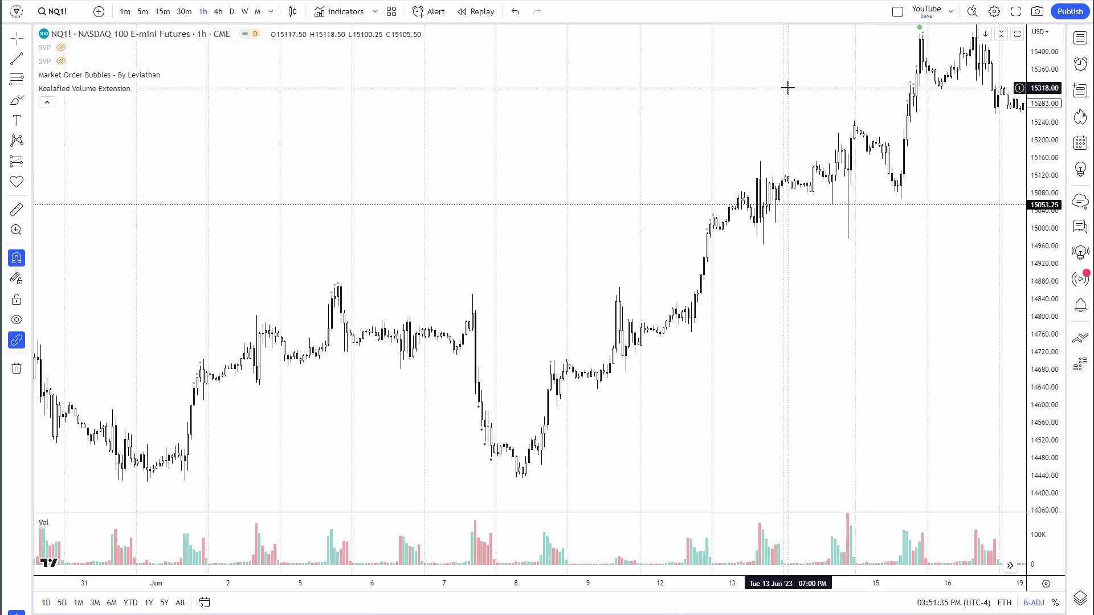
{"action": "left_click_drag", "start_coordinate": [787, 87], "coordinate": [725, 173]}
{"action": "left_click_drag", "start_coordinate": [745, 114], "coordinate": [584, 91]}
{"action": "left_click_drag", "start_coordinate": [903, 153], "coordinate": [713, 110]}
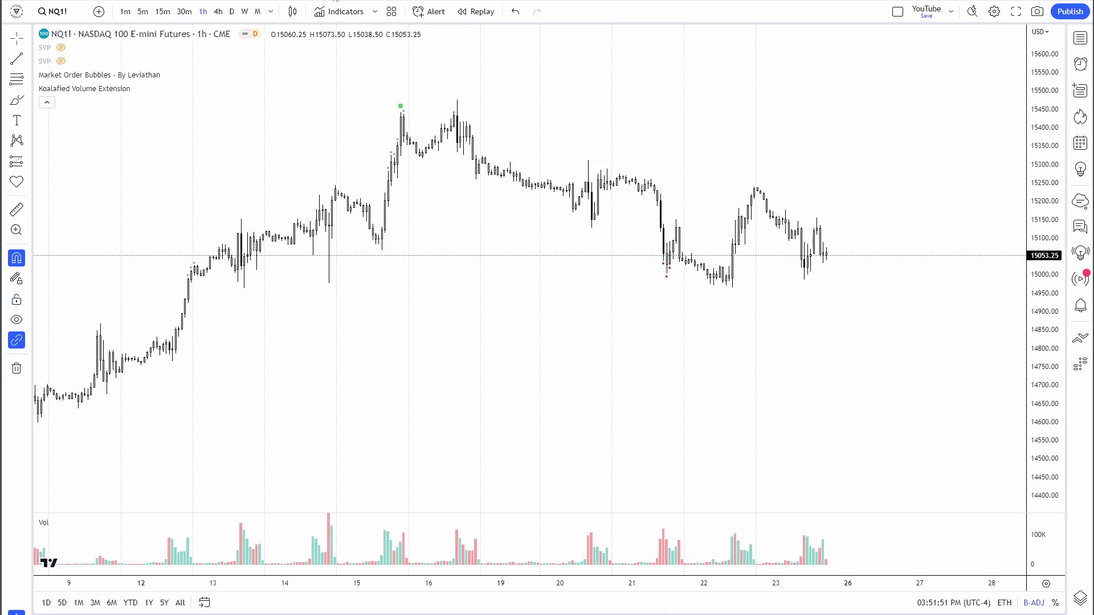
{"action": "left_click_drag", "start_coordinate": [696, 103], "coordinate": [766, 130]}
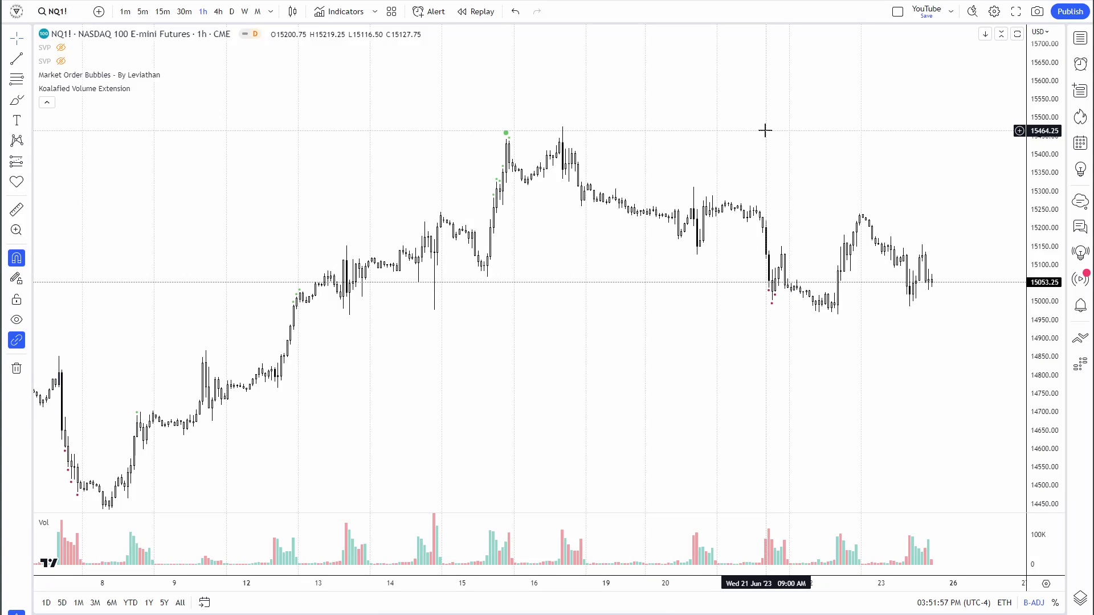
{"action": "scroll", "coordinate": [733, 112], "scroll_direction": "down", "scroll_amount": 3}
{"action": "left_click_drag", "start_coordinate": [781, 130], "coordinate": [906, 112]}
{"action": "scroll", "coordinate": [938, 124], "scroll_direction": "up", "scroll_amount": 2}
{"action": "scroll", "coordinate": [935, 124], "scroll_direction": "down", "scroll_amount": 1}
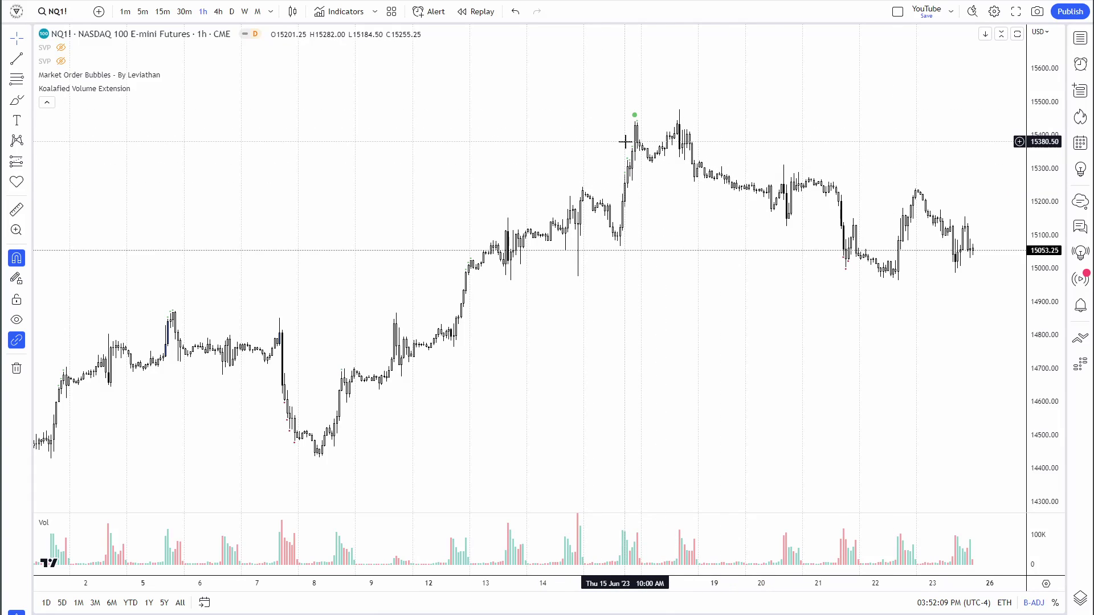
{"action": "mouse_move", "coordinate": [588, 132]}
{"action": "left_mouse_down"}
{"action": "mouse_move", "coordinate": [635, 114]}
{"action": "mouse_move", "coordinate": [593, 119]}
{"action": "left_mouse_up"}
{"action": "scroll", "coordinate": [593, 117], "scroll_direction": "up", "scroll_amount": 2}
{"action": "mouse_move", "coordinate": [776, 99]}
{"action": "left_mouse_down"}
{"action": "mouse_move", "coordinate": [728, 107]}
{"action": "mouse_move", "coordinate": [777, 100]}
{"action": "mouse_move", "coordinate": [779, 110]}
{"action": "mouse_move", "coordinate": [754, 91]}
{"action": "mouse_move", "coordinate": [782, 98]}
{"action": "left_mouse_up"}
{"action": "scroll", "coordinate": [735, 114], "scroll_direction": "down", "scroll_amount": 1}
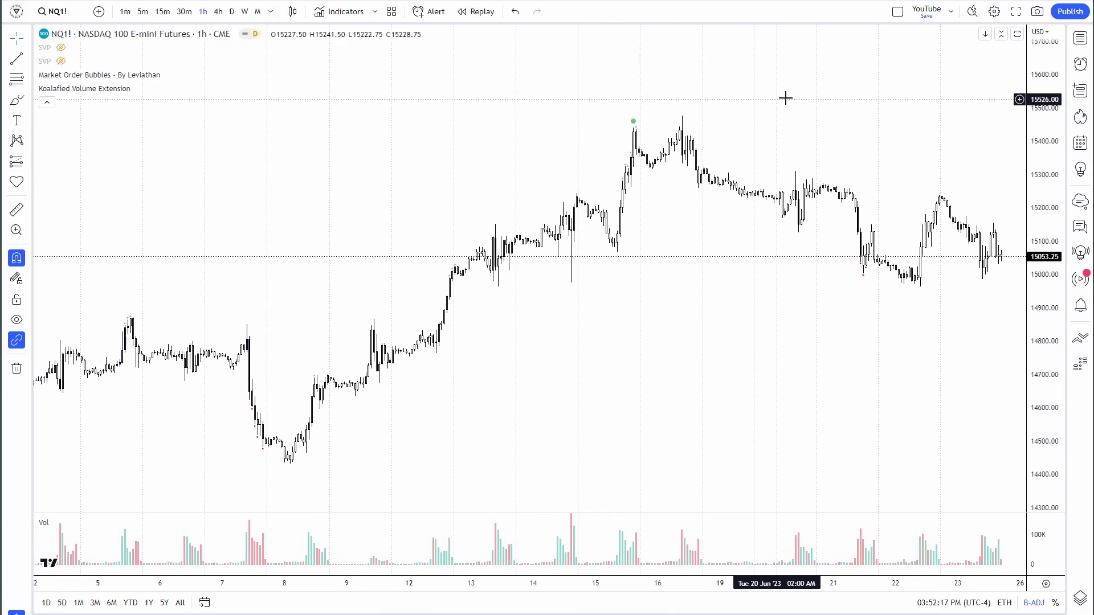
{"action": "mouse_move", "coordinate": [1035, 302]}
{"action": "left_mouse_down"}
{"action": "mouse_move", "coordinate": [1036, 273]}
{"action": "mouse_move", "coordinate": [1035, 296]}
{"action": "left_mouse_up"}
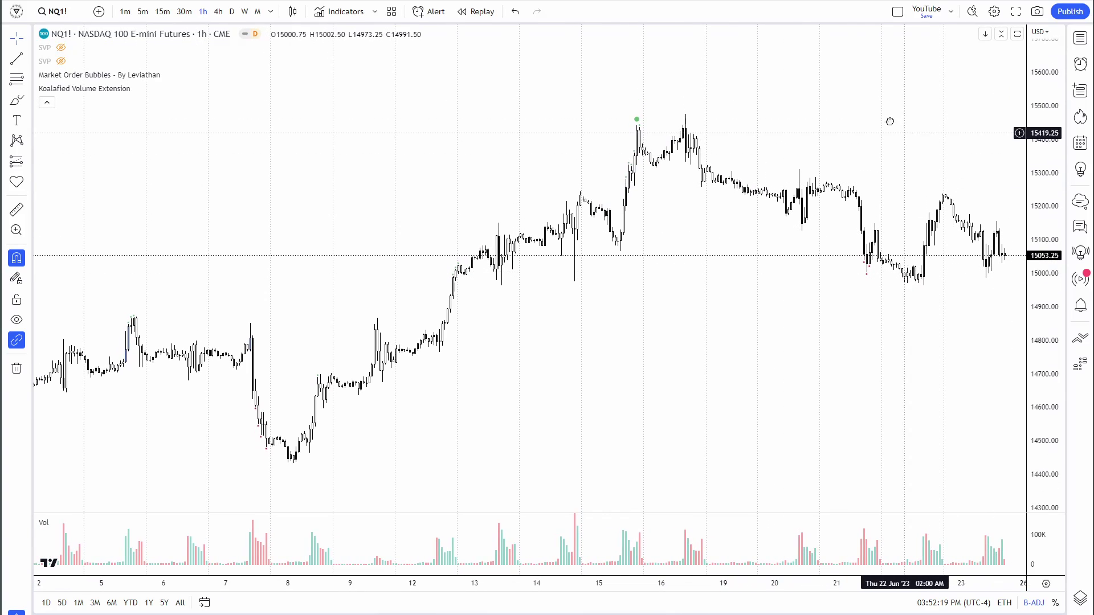
{"action": "left_click_drag", "start_coordinate": [896, 124], "coordinate": [879, 118]}
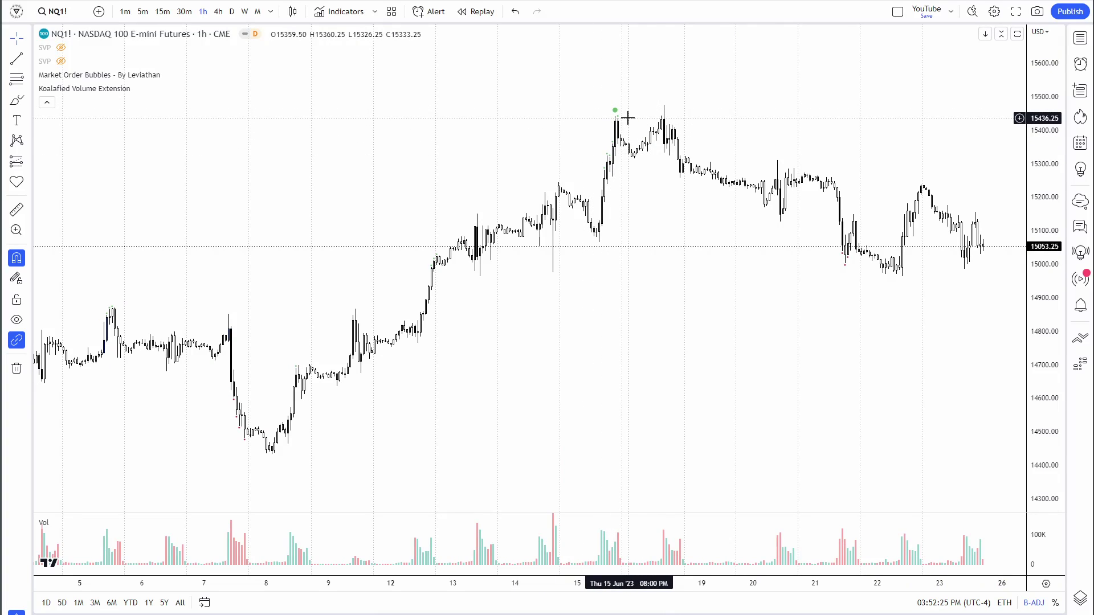
{"action": "left_click_drag", "start_coordinate": [738, 108], "coordinate": [724, 88]}
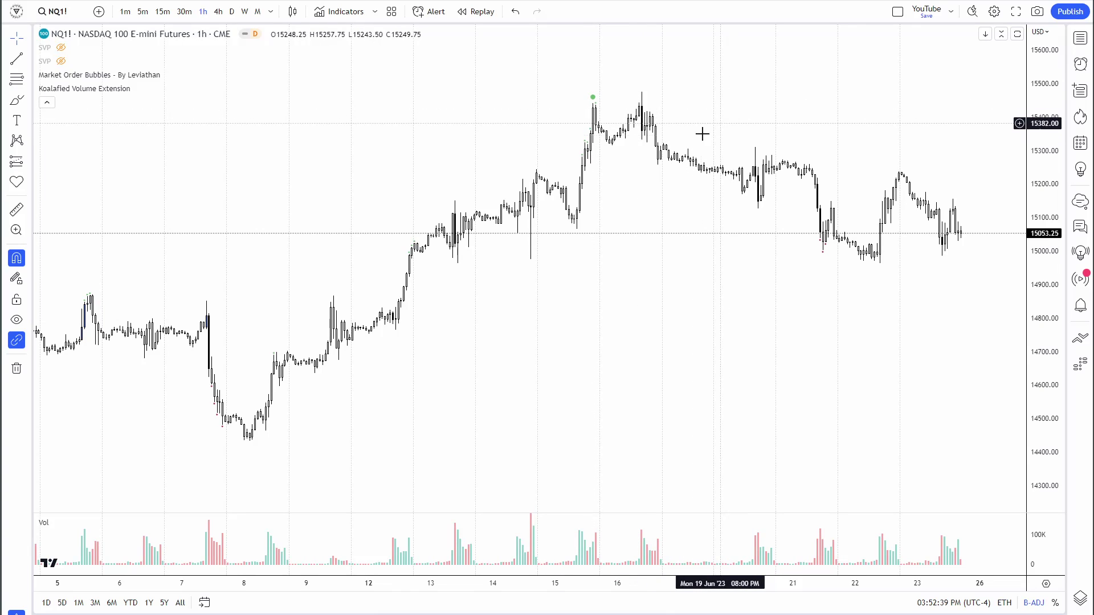
{"action": "left_click_drag", "start_coordinate": [699, 115], "coordinate": [704, 126]}
{"action": "left_click_drag", "start_coordinate": [752, 101], "coordinate": [767, 97]}
{"action": "scroll", "coordinate": [712, 101], "scroll_direction": "down", "scroll_amount": 3}
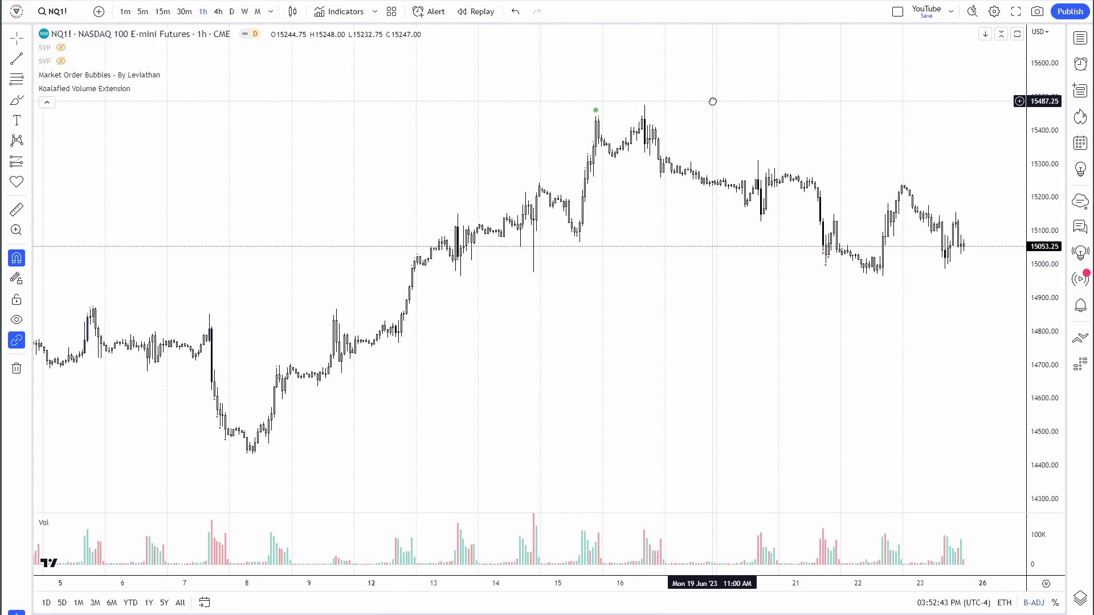
{"action": "left_click_drag", "start_coordinate": [710, 91], "coordinate": [720, 89]}
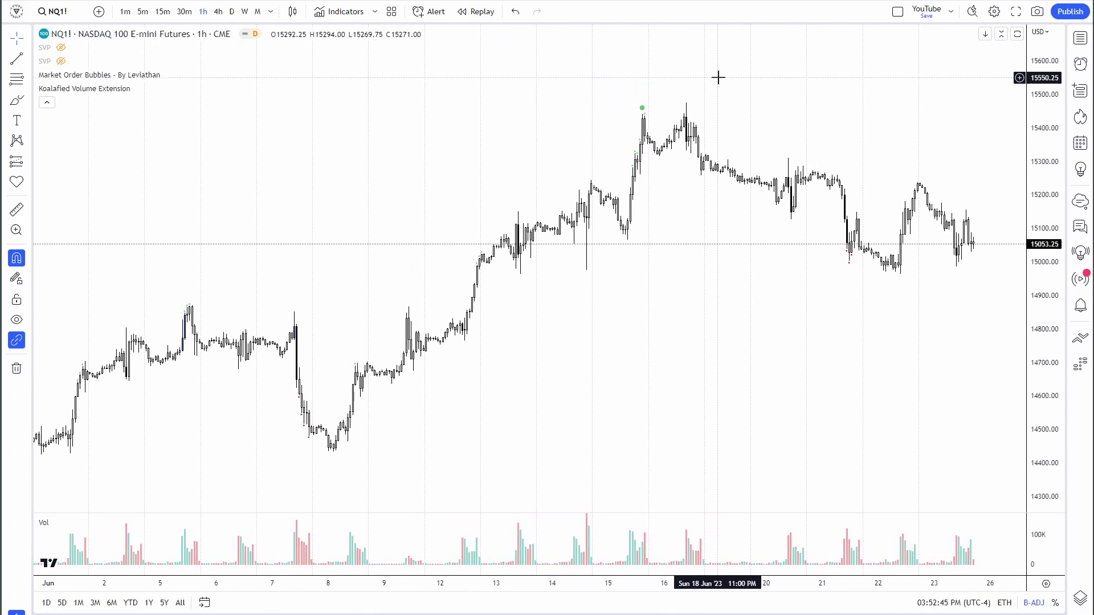
- Examine the order bubbles and extension candles on the hourly chart back through May to mid-April
{"action": "left_click_drag", "start_coordinate": [285, 237], "coordinate": [712, 138]}
{"action": "left_click_drag", "start_coordinate": [445, 194], "coordinate": [593, 95]}
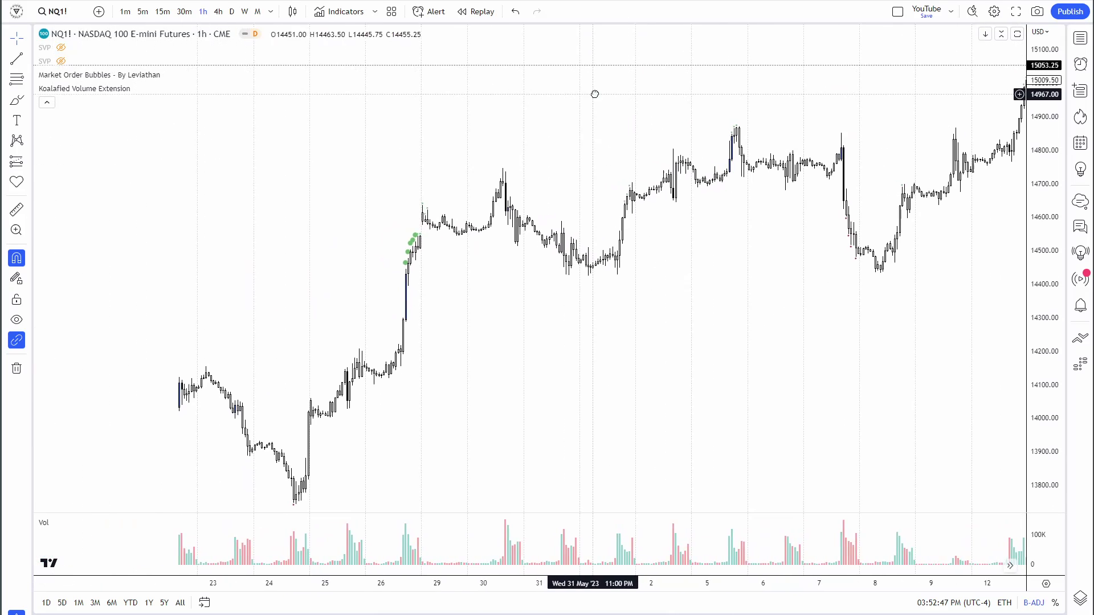
{"action": "left_click_drag", "start_coordinate": [447, 164], "coordinate": [629, 140]}
{"action": "scroll", "coordinate": [627, 134], "scroll_direction": "up", "scroll_amount": 1}
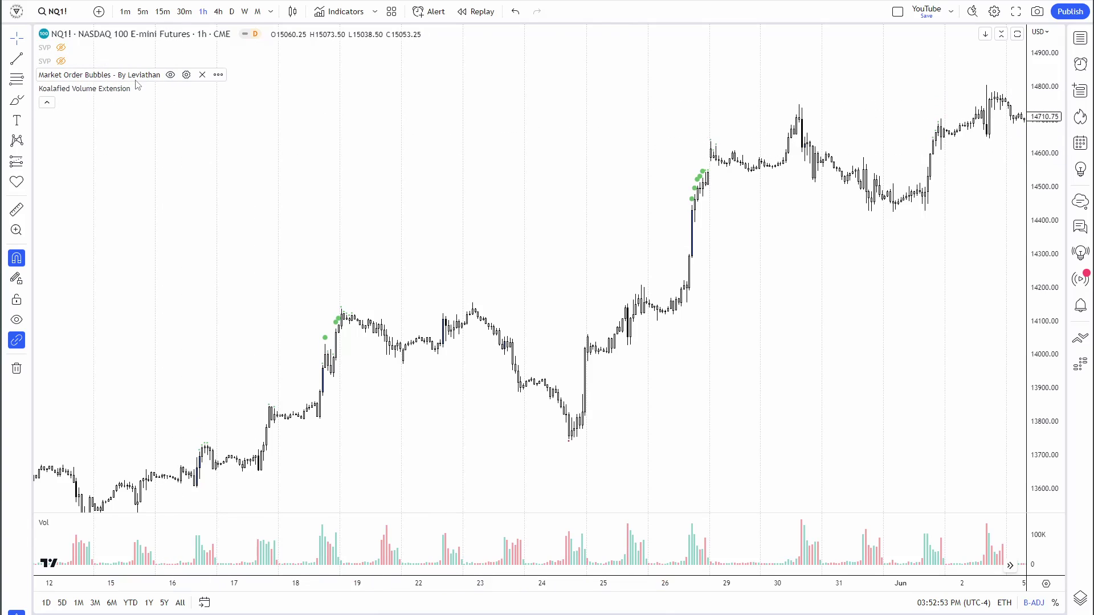
{"action": "left_click_drag", "start_coordinate": [332, 186], "coordinate": [434, 114]}
{"action": "left_click_drag", "start_coordinate": [498, 139], "coordinate": [733, 103]}
{"action": "left_click_drag", "start_coordinate": [530, 173], "coordinate": [772, 99]}
{"action": "left_click_drag", "start_coordinate": [493, 180], "coordinate": [754, 117]}
{"action": "scroll", "coordinate": [625, 180], "scroll_direction": "up", "scroll_amount": 3}
{"action": "left_click_drag", "start_coordinate": [490, 176], "coordinate": [831, 145]}
{"action": "scroll", "coordinate": [694, 195], "scroll_direction": "up", "scroll_amount": 1}
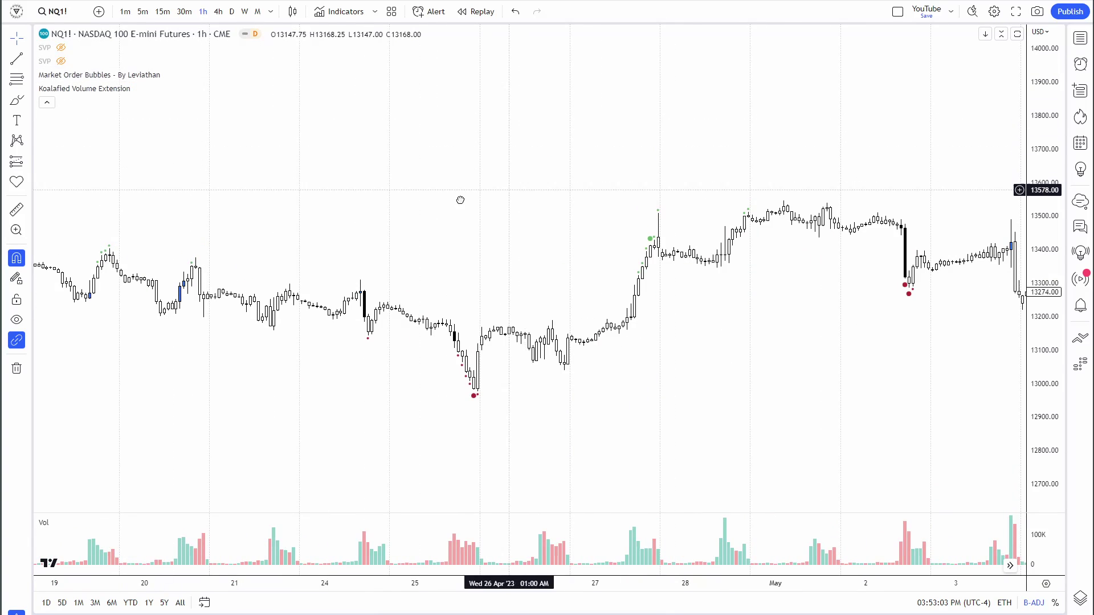
{"action": "left_click_drag", "start_coordinate": [476, 198], "coordinate": [388, 203]}
{"action": "scroll", "coordinate": [789, 165], "scroll_direction": "down", "scroll_amount": 3}
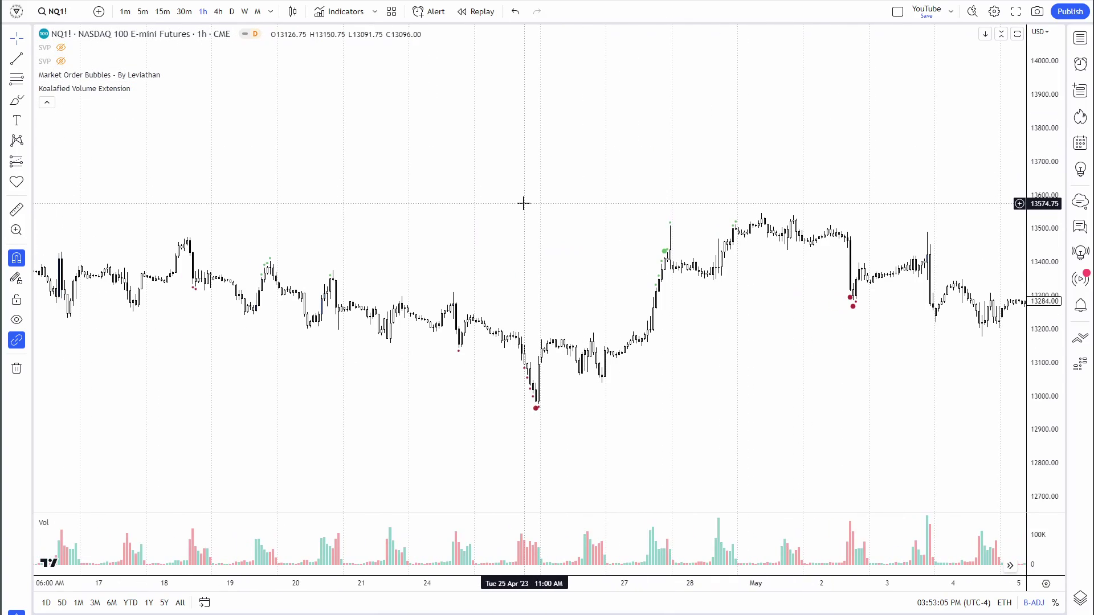
{"action": "left_click_drag", "start_coordinate": [524, 203], "coordinate": [467, 204]}
- Switch the chart to the 15-minute interval and bring the 16 to 21 June sessions into clear view
{"action": "left_click", "coordinate": [162, 11]}
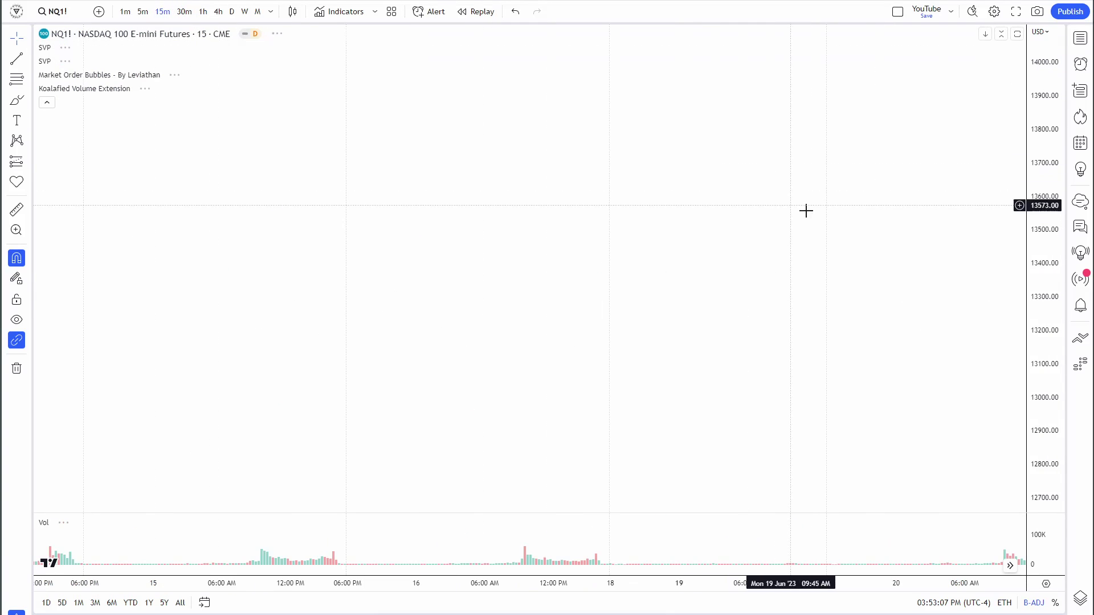
{"action": "left_click_drag", "start_coordinate": [918, 170], "coordinate": [752, 224]}
{"action": "scroll", "coordinate": [752, 225], "scroll_direction": "up", "scroll_amount": 4}
{"action": "left_click_drag", "start_coordinate": [1046, 195], "coordinate": [1010, 513]}
{"action": "left_click_drag", "start_coordinate": [952, 334], "coordinate": [781, 515]}
{"action": "left_click_drag", "start_coordinate": [1035, 478], "coordinate": [1029, 71]}
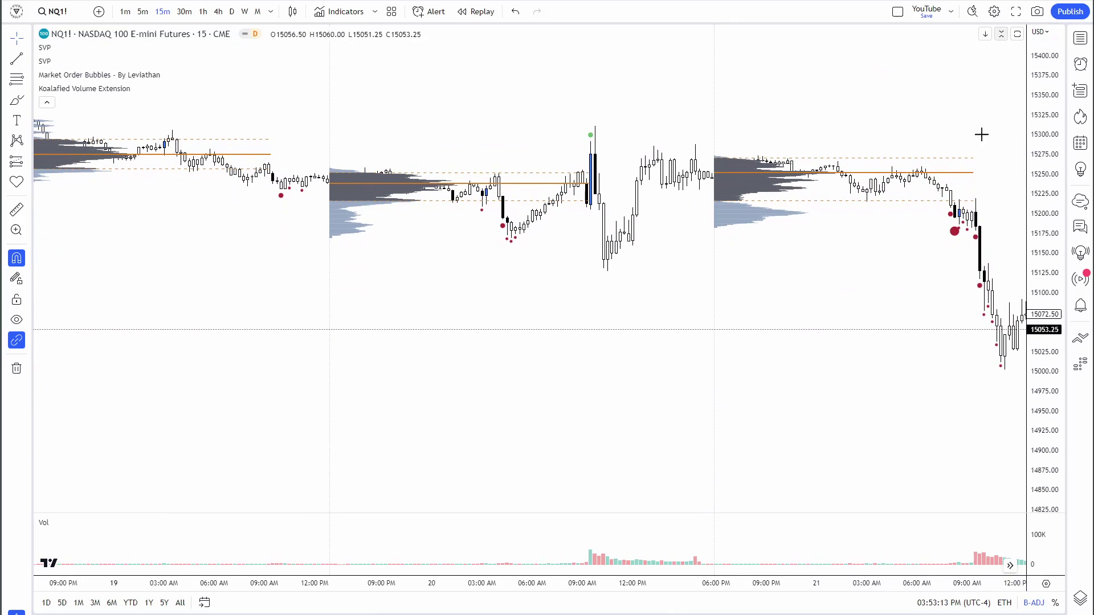
{"action": "scroll", "coordinate": [784, 367], "scroll_direction": "down", "scroll_amount": 4}
{"action": "left_click_drag", "start_coordinate": [1049, 361], "coordinate": [1054, 215]}
{"action": "left_click_drag", "start_coordinate": [584, 155], "coordinate": [758, 168]}
{"action": "scroll", "coordinate": [763, 181], "scroll_direction": "up", "scroll_amount": 2}
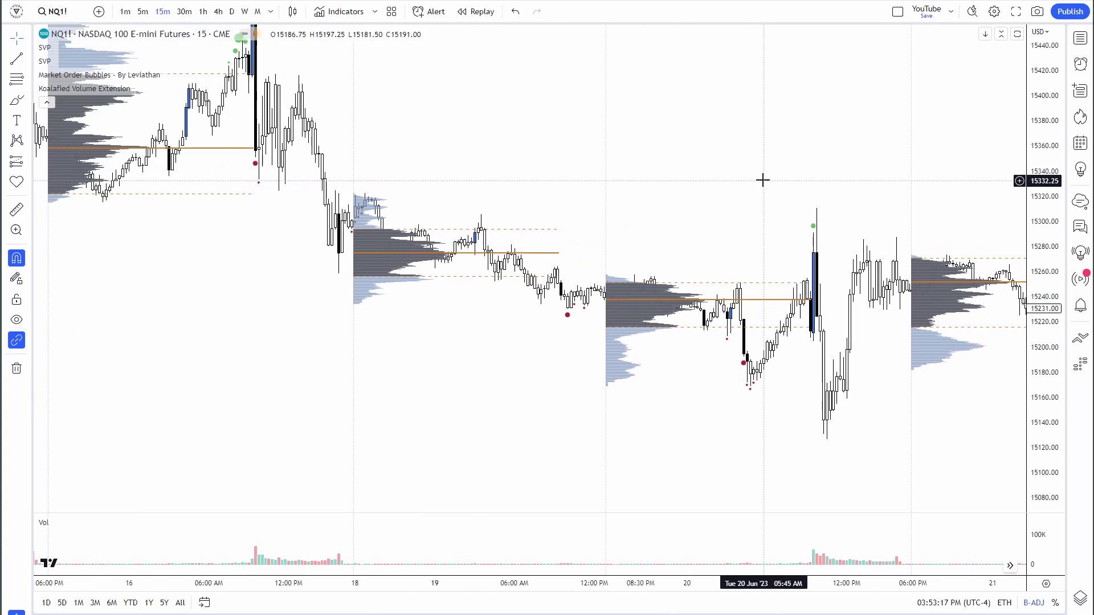
- Review the style and session inputs of the second SVP indicator and accept them
{"action": "mouse_move", "coordinate": [48, 50]}
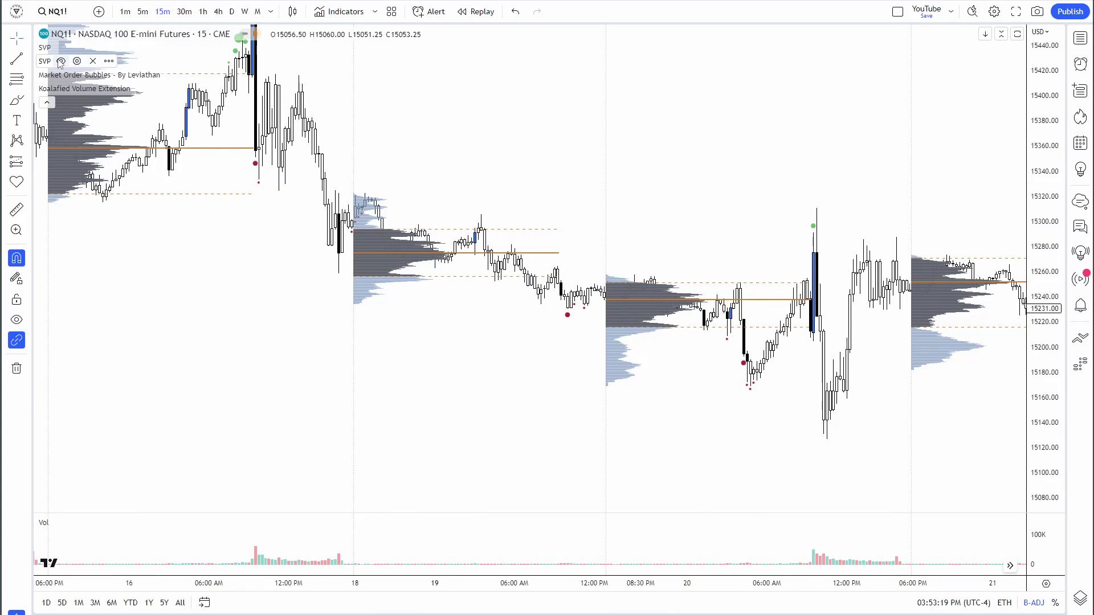
{"action": "left_click", "coordinate": [77, 61]}
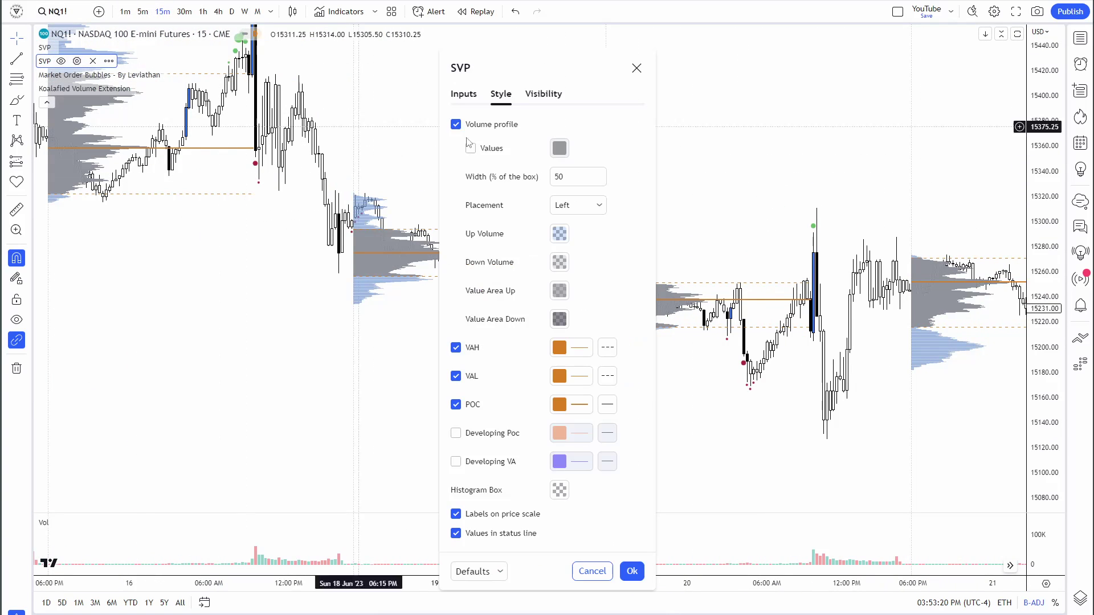
{"action": "left_click", "coordinate": [464, 95]}
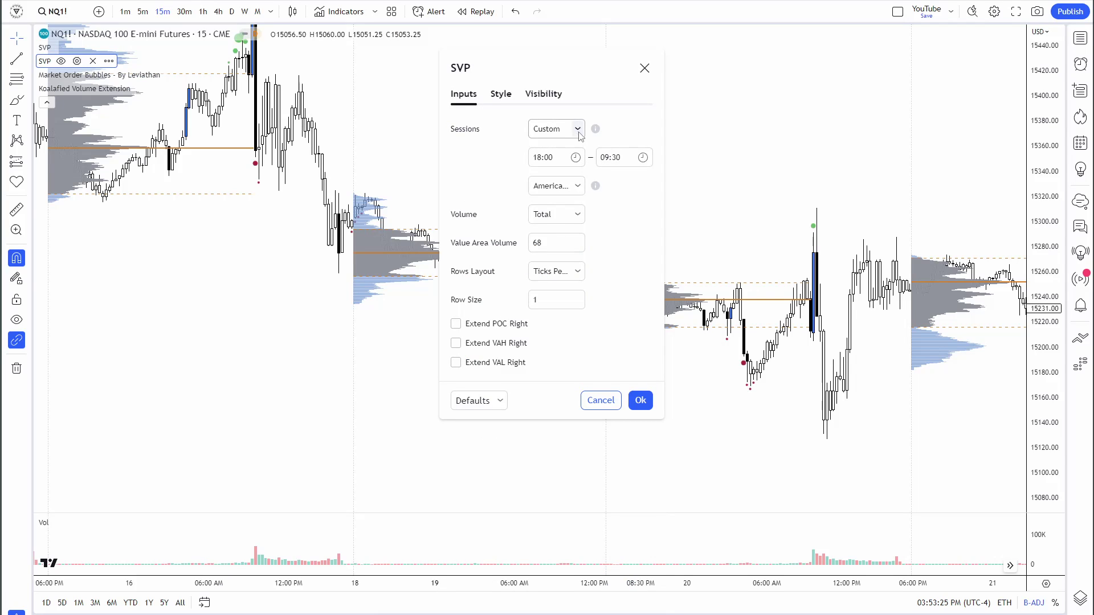
{"action": "left_click", "coordinate": [640, 401]}
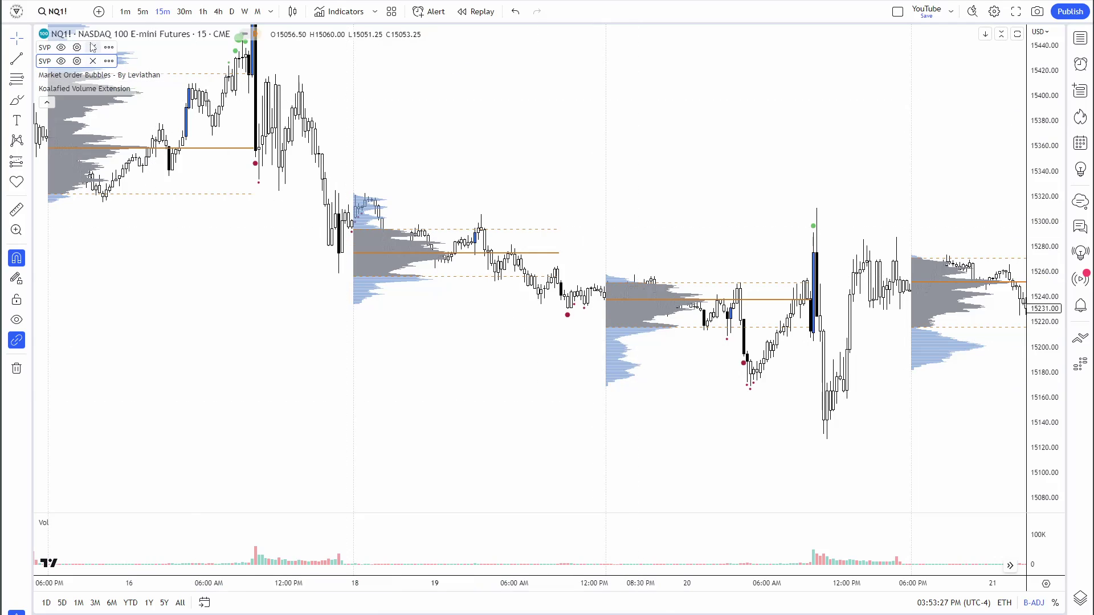
- Set the first SVP indicator's custom session to 09:30–17:00 and accept the settings
{"action": "left_click", "coordinate": [76, 47]}
{"action": "left_click", "coordinate": [556, 244]}
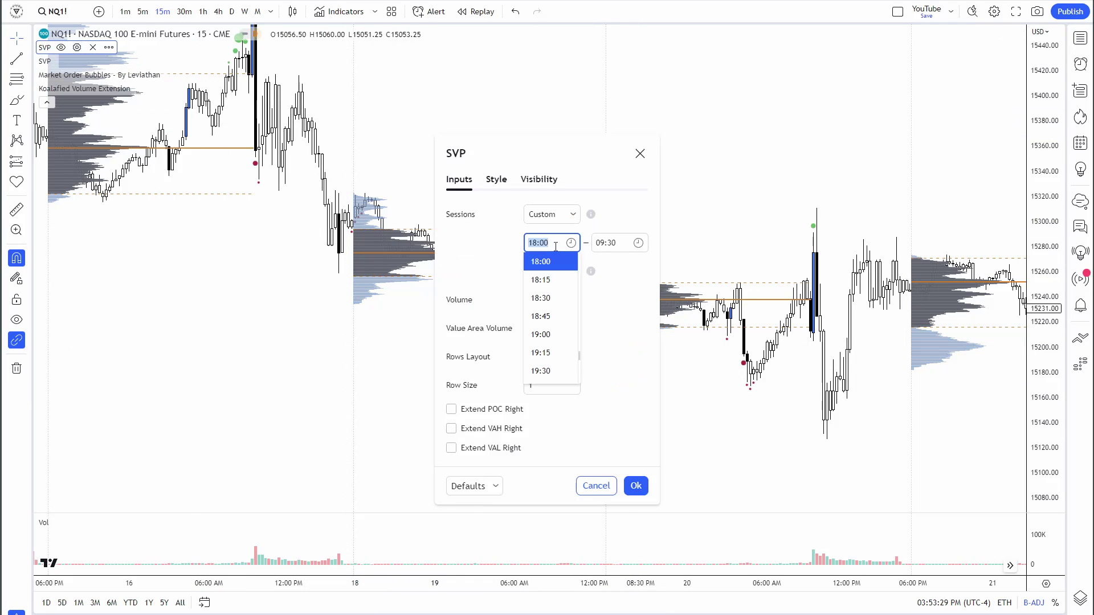
{"action": "left_click_drag", "start_coordinate": [580, 359], "coordinate": [570, 298]}
{"action": "scroll", "coordinate": [573, 299], "scroll_direction": "down", "scroll_amount": 5}
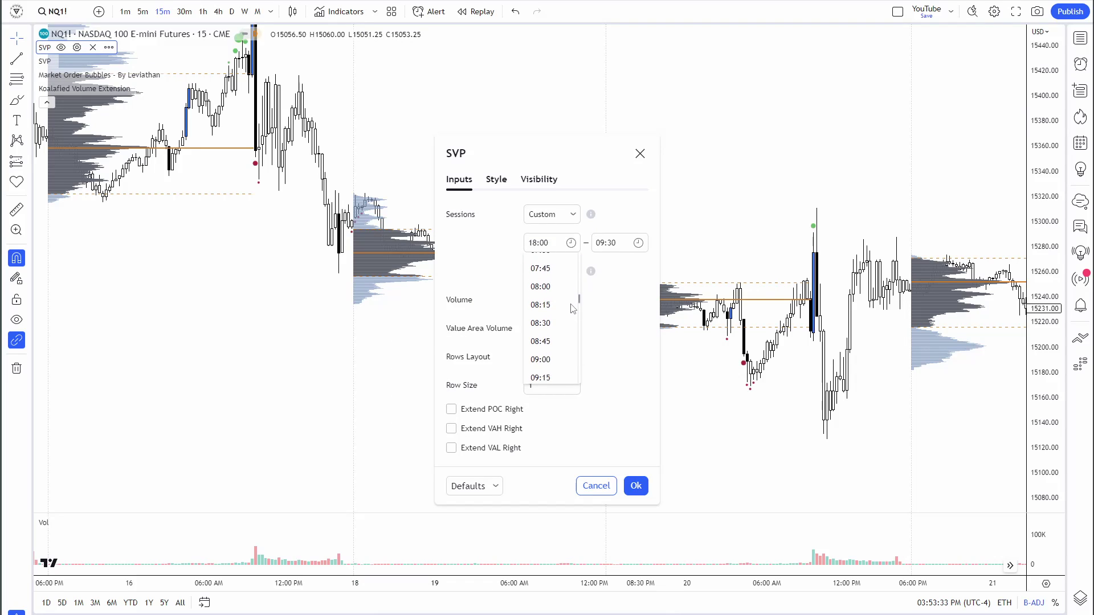
{"action": "left_click", "coordinate": [547, 358]}
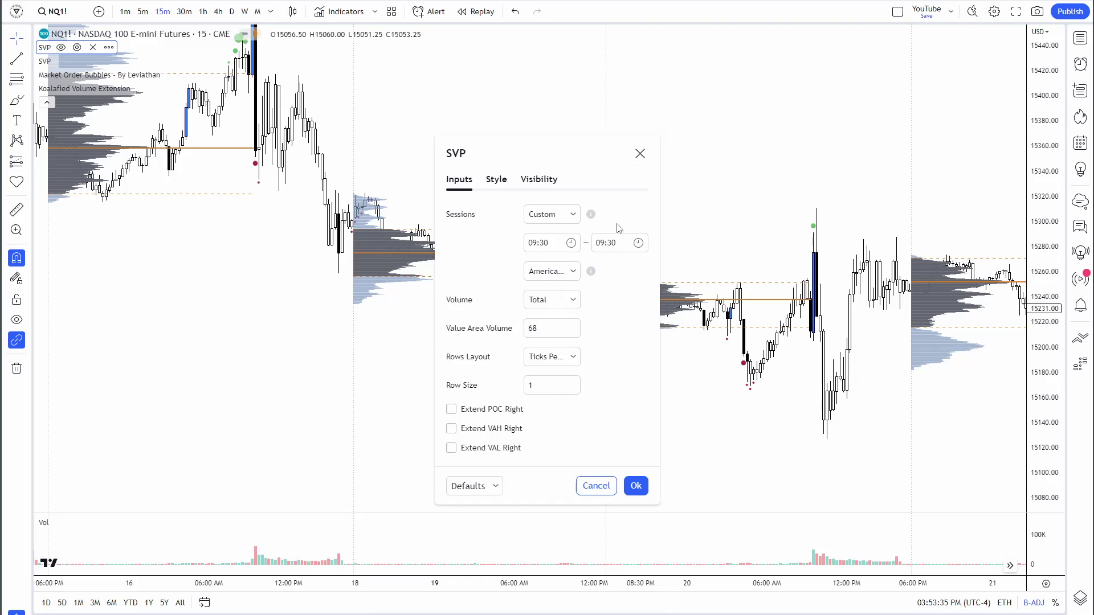
{"action": "left_click", "coordinate": [613, 243]}
{"action": "scroll", "coordinate": [626, 337], "scroll_direction": "down", "scroll_amount": 15}
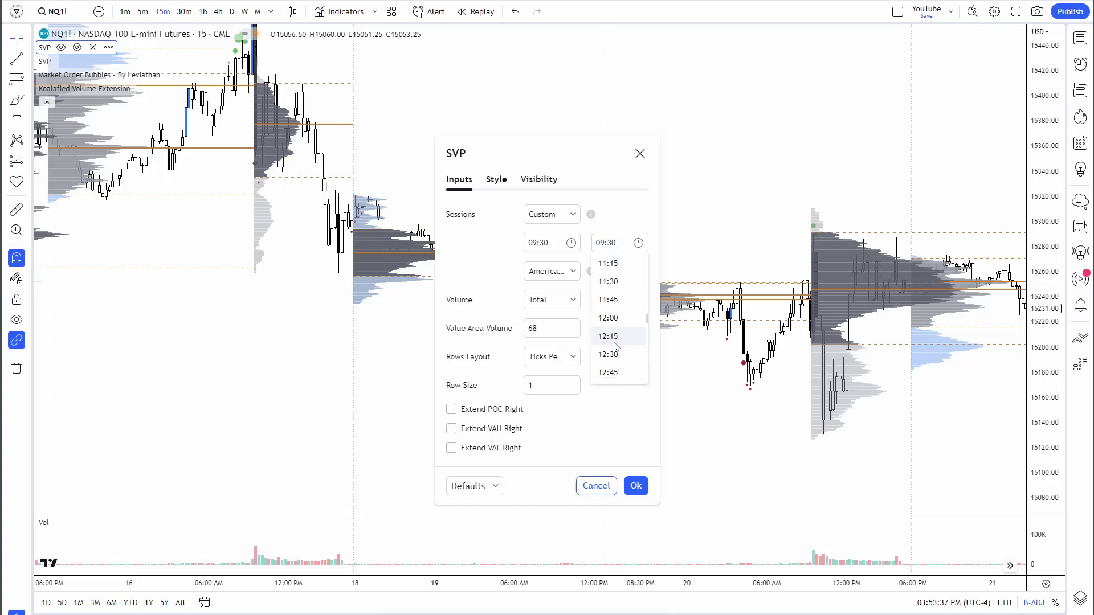
{"action": "scroll", "coordinate": [616, 331], "scroll_direction": "up", "scroll_amount": 3}
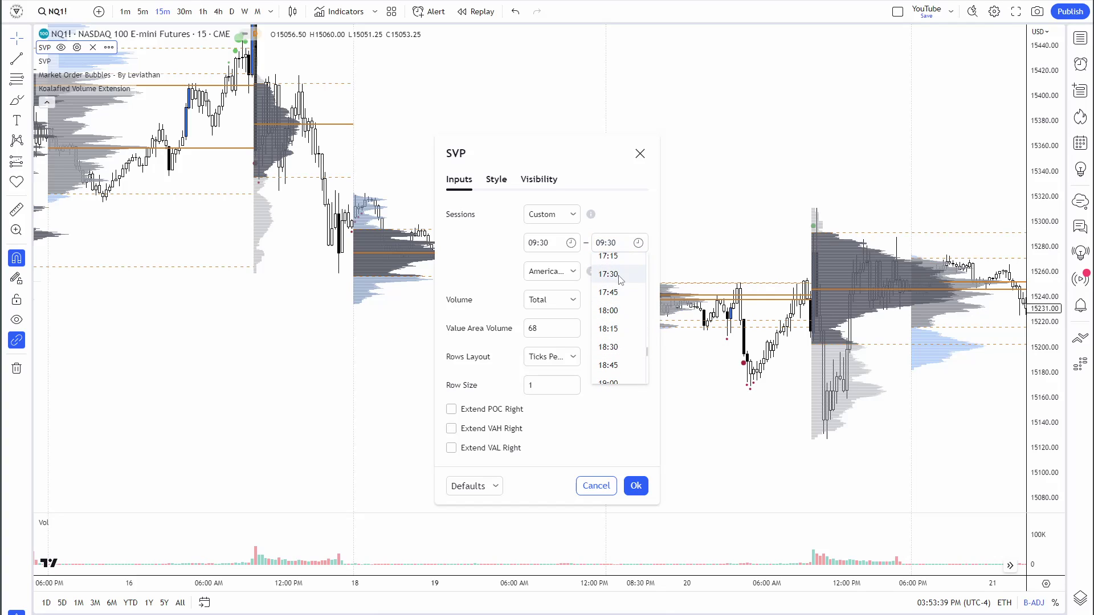
{"action": "left_click", "coordinate": [617, 299]}
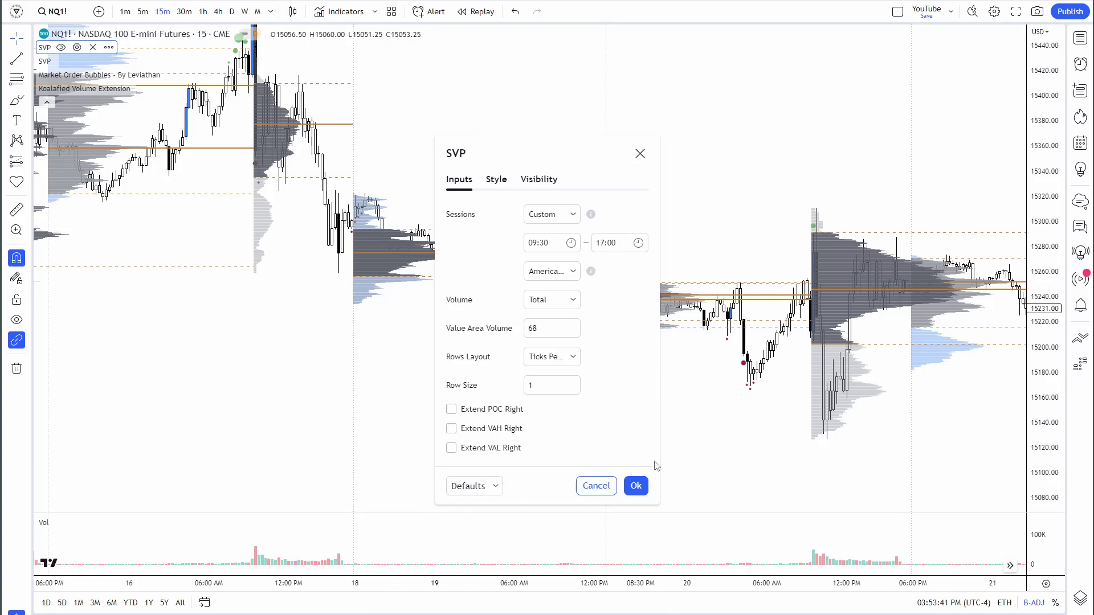
{"action": "left_click", "coordinate": [635, 485]}
- Examine the day and overnight session volume profiles of 15, 16 and 18 June with their order bubbles
{"action": "left_click_drag", "start_coordinate": [537, 111], "coordinate": [971, 237]}
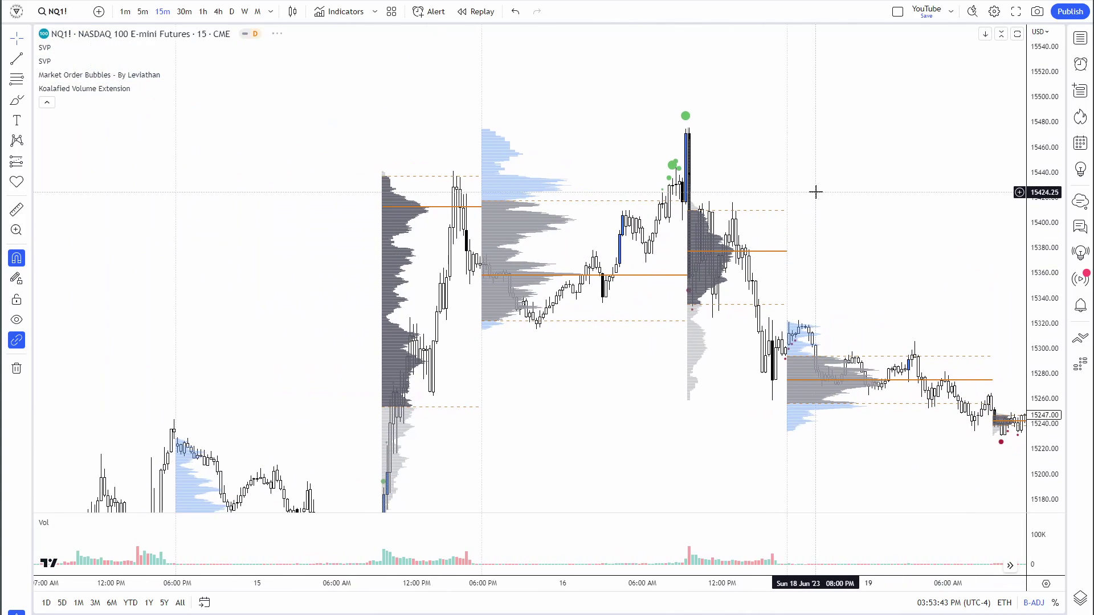
{"action": "scroll", "coordinate": [816, 190], "scroll_direction": "up", "scroll_amount": 4}
{"action": "left_click_drag", "start_coordinate": [368, 158], "coordinate": [540, 110]}
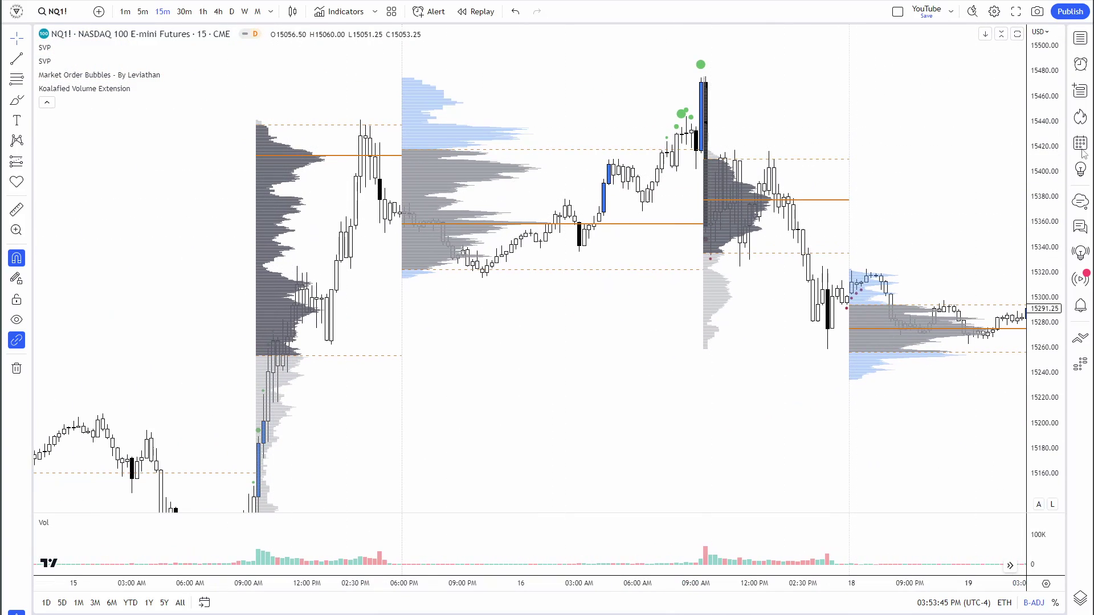
{"action": "left_click_drag", "start_coordinate": [1052, 152], "coordinate": [1053, 299]}
{"action": "left_click_drag", "start_coordinate": [939, 170], "coordinate": [921, 159]}
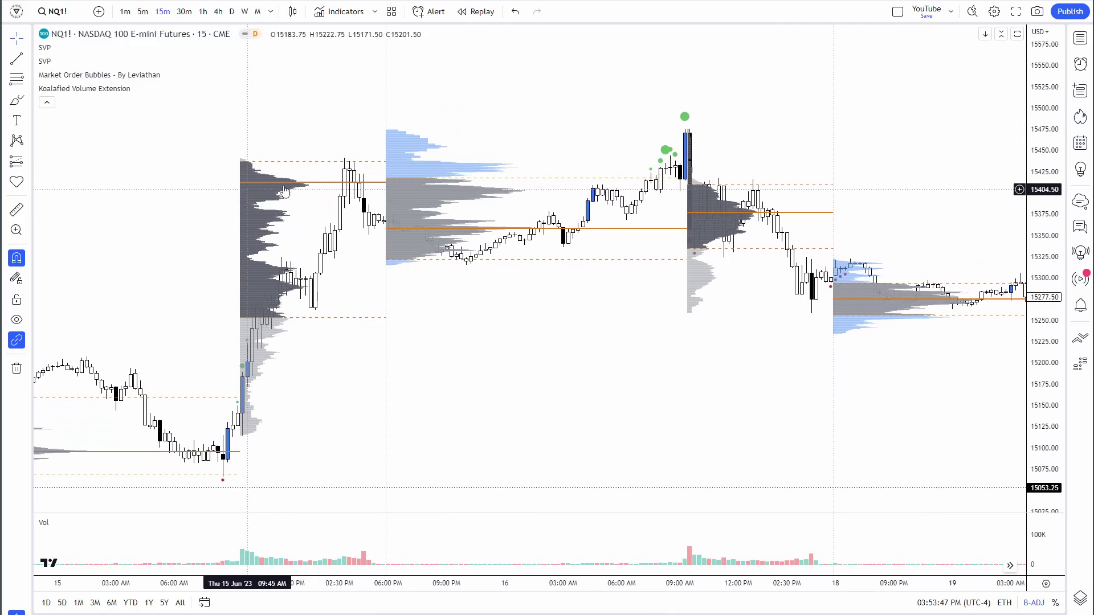
- Look up the Session Volume Profile among the technical profile indicators and close the indicator library
{"action": "left_click", "coordinate": [340, 11]}
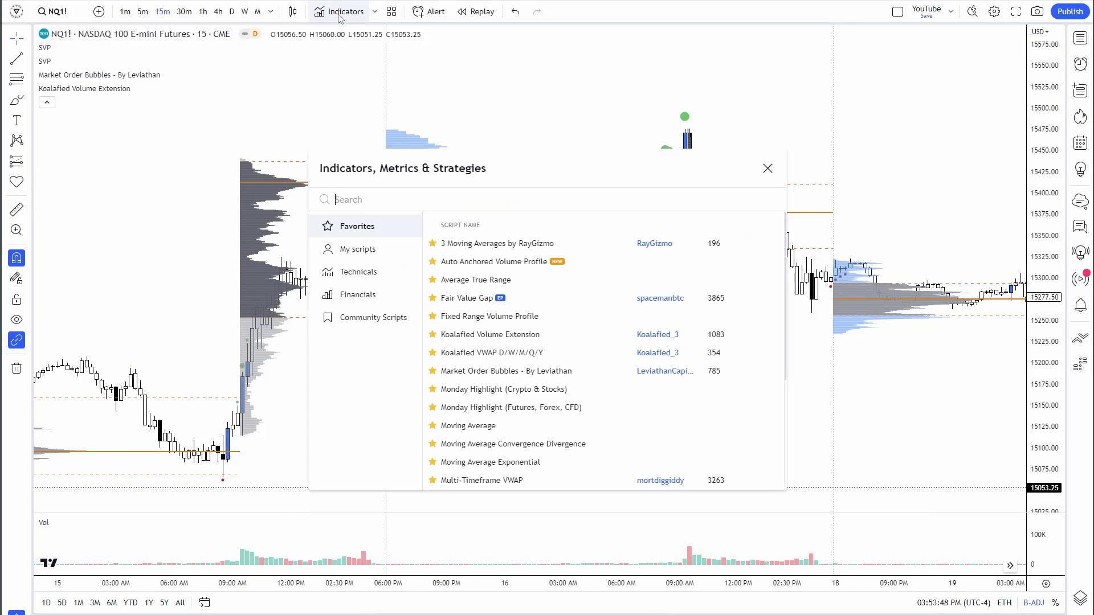
{"action": "left_click", "coordinate": [358, 295]}
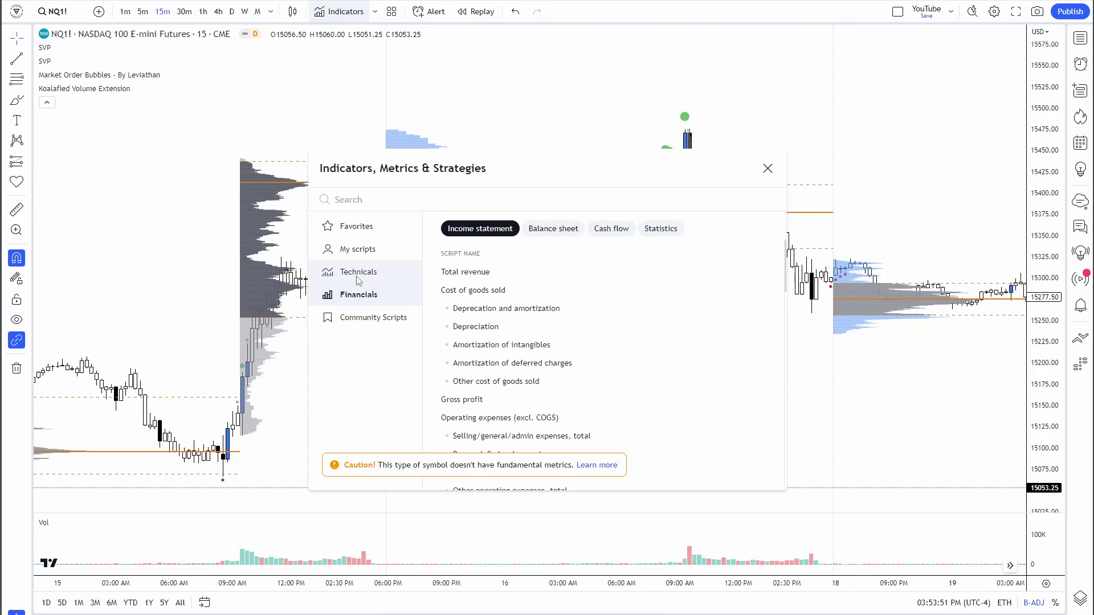
{"action": "left_click", "coordinate": [359, 274]}
{"action": "left_click", "coordinate": [581, 229]}
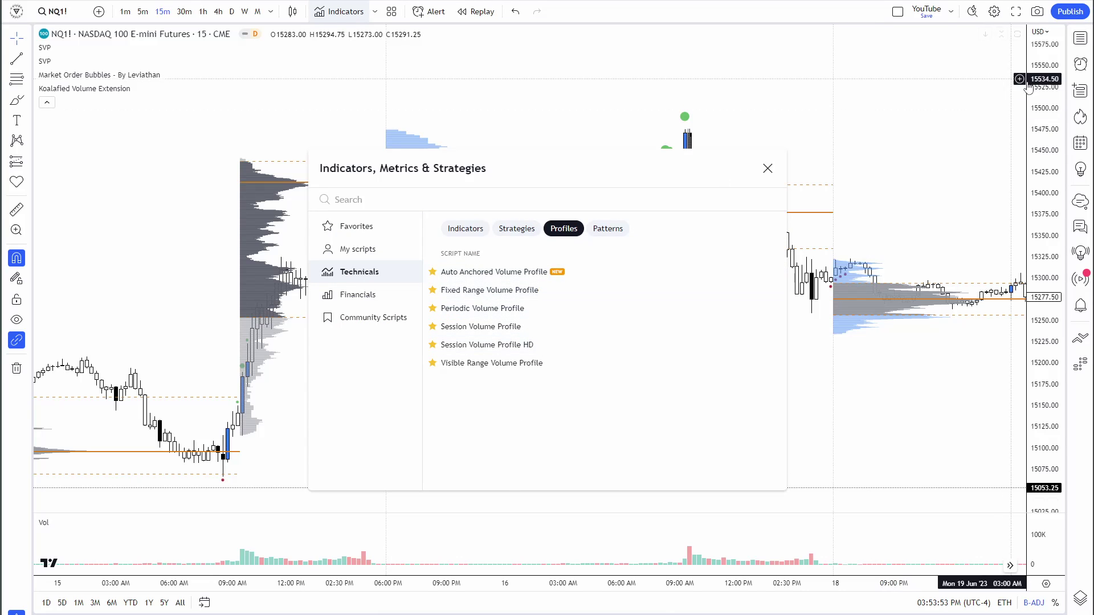
{"action": "mouse_move", "coordinate": [423, 325]}
{"action": "left_mouse_down"}
{"action": "mouse_move", "coordinate": [456, 346]}
{"action": "mouse_move", "coordinate": [456, 305]}
{"action": "left_mouse_up"}
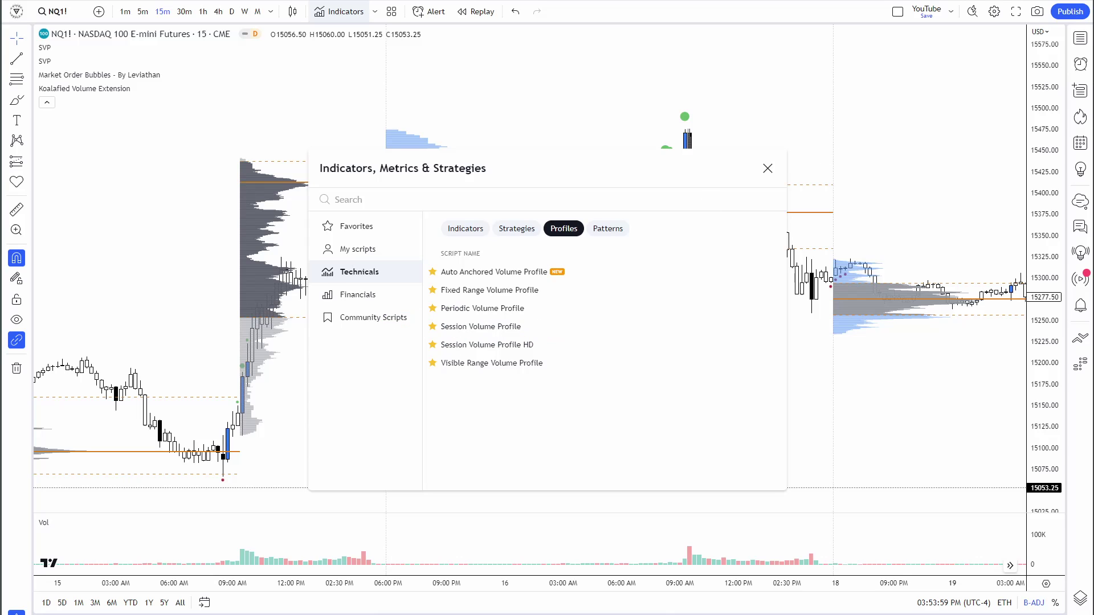
{"action": "left_click", "coordinate": [768, 169]}
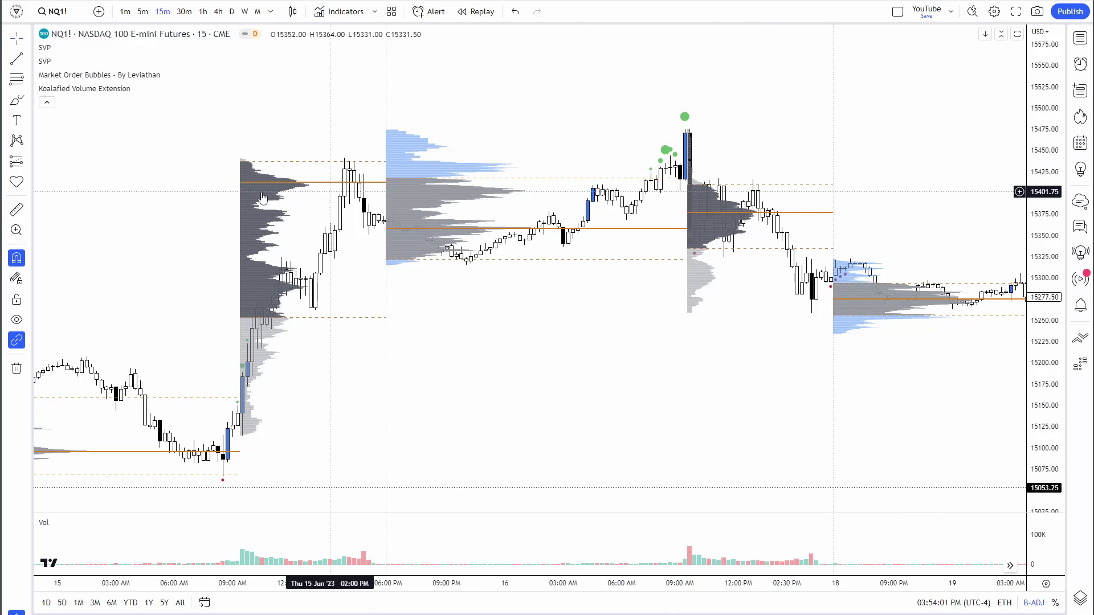
- Recolour the first SVP indicator's Value Area Up to a lighter grey and accept the settings
{"action": "left_click", "coordinate": [76, 47]}
{"action": "left_click", "coordinate": [496, 179]}
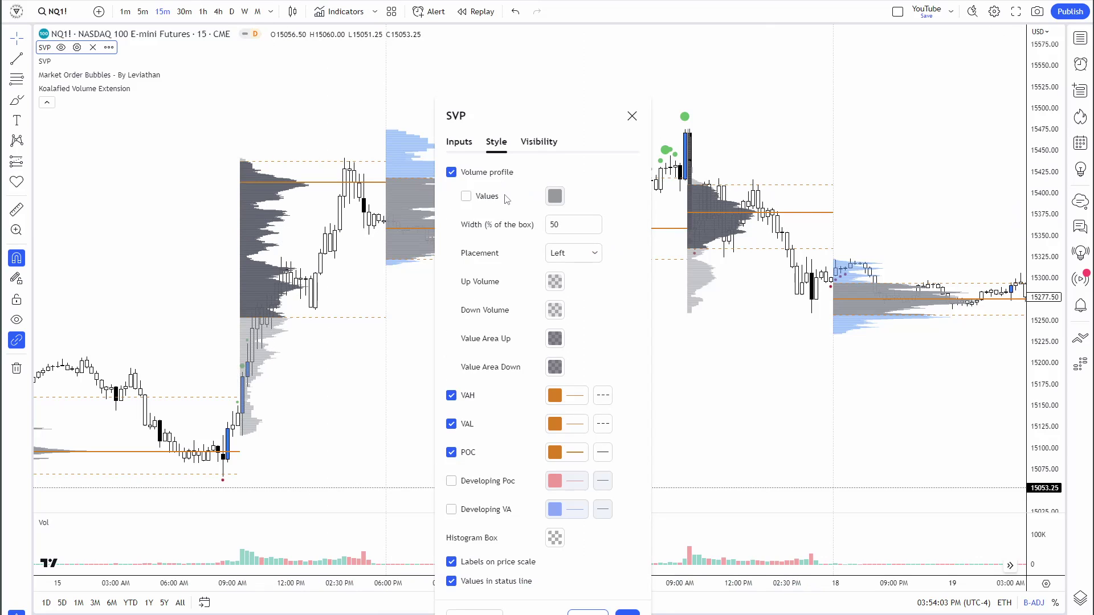
{"action": "left_click", "coordinate": [555, 340]}
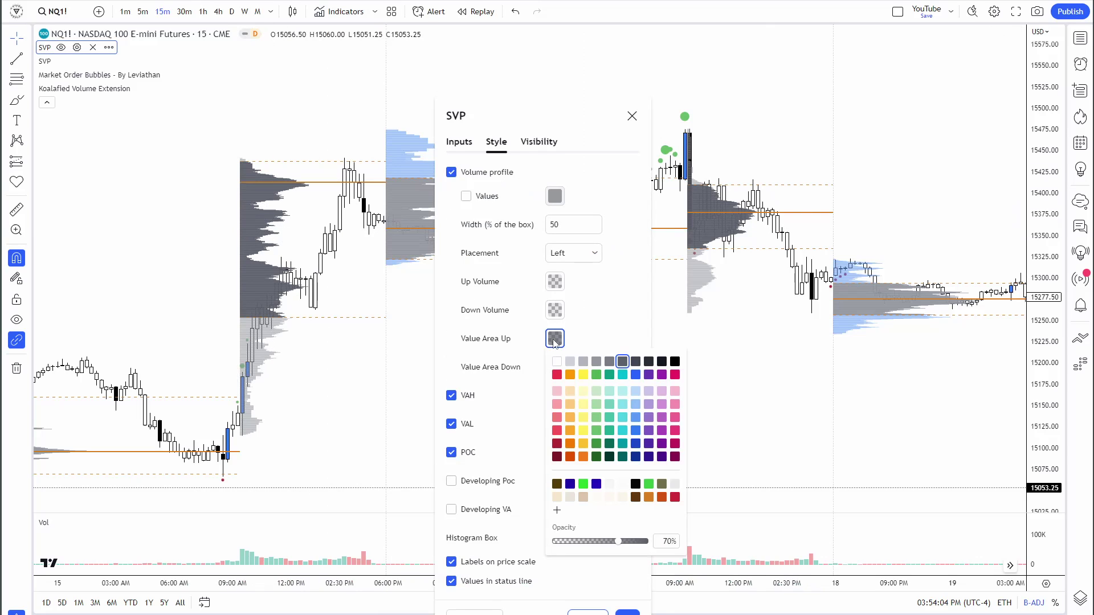
{"action": "left_click", "coordinate": [598, 363]}
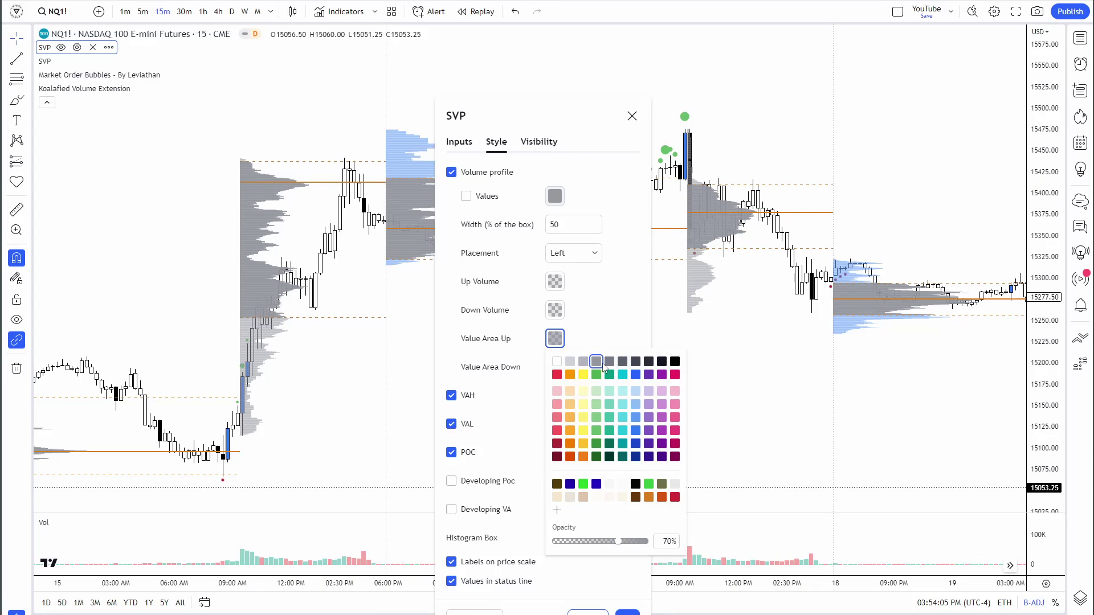
{"action": "left_click", "coordinate": [501, 500]}
{"action": "left_click", "coordinate": [628, 612]}
- Circle the overnight and day-session volume profiles of 15 June with freehand ink, mark their session boundaries, and clear the ink
{"action": "left_click_drag", "start_coordinate": [777, 374], "coordinate": [907, 368]}
{"action": "scroll", "coordinate": [832, 334], "scroll_direction": "up", "scroll_amount": 2}
{"action": "left_click_drag", "start_coordinate": [605, 320], "coordinate": [847, 295]}
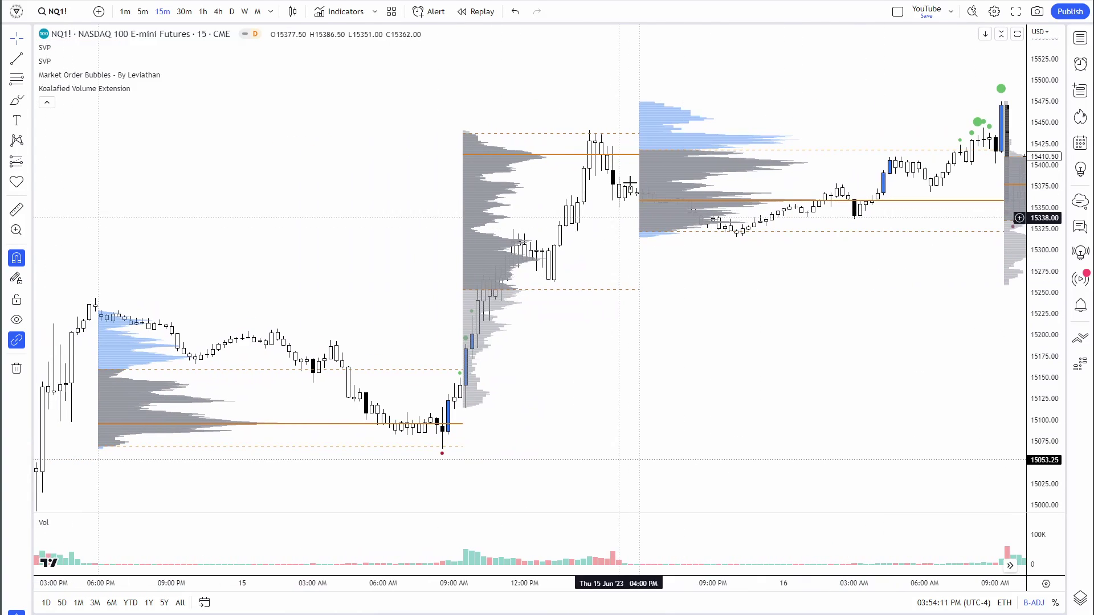
{"action": "left_click_drag", "start_coordinate": [689, 327], "coordinate": [896, 291]}
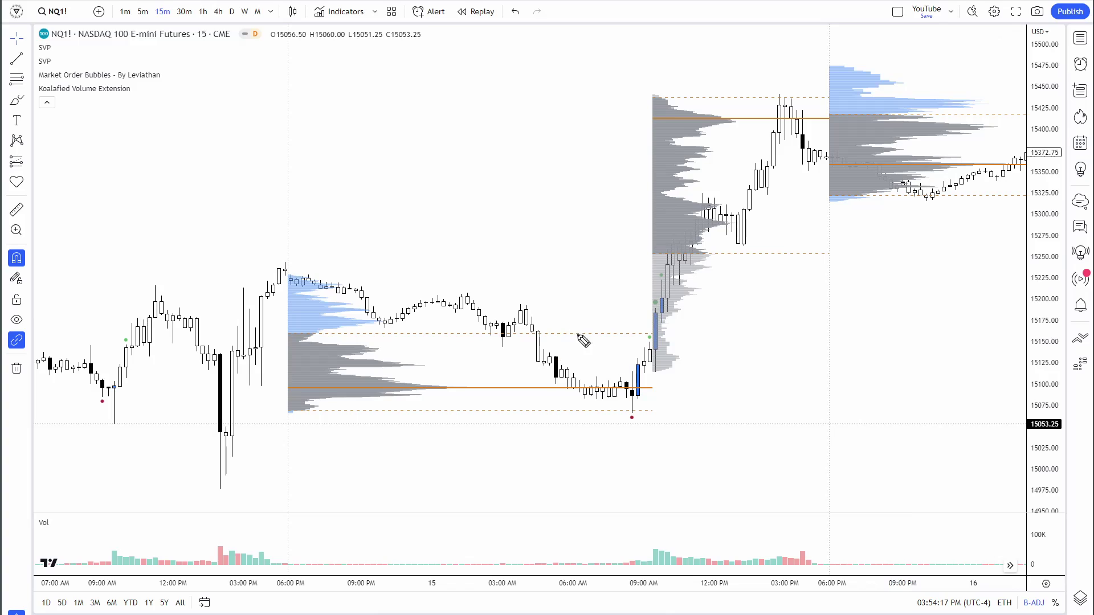
{"action": "mouse_move", "coordinate": [295, 250]}
{"action": "left_mouse_down"}
{"action": "mouse_move", "coordinate": [601, 429]}
{"action": "mouse_move", "coordinate": [362, 269]}
{"action": "left_mouse_up"}
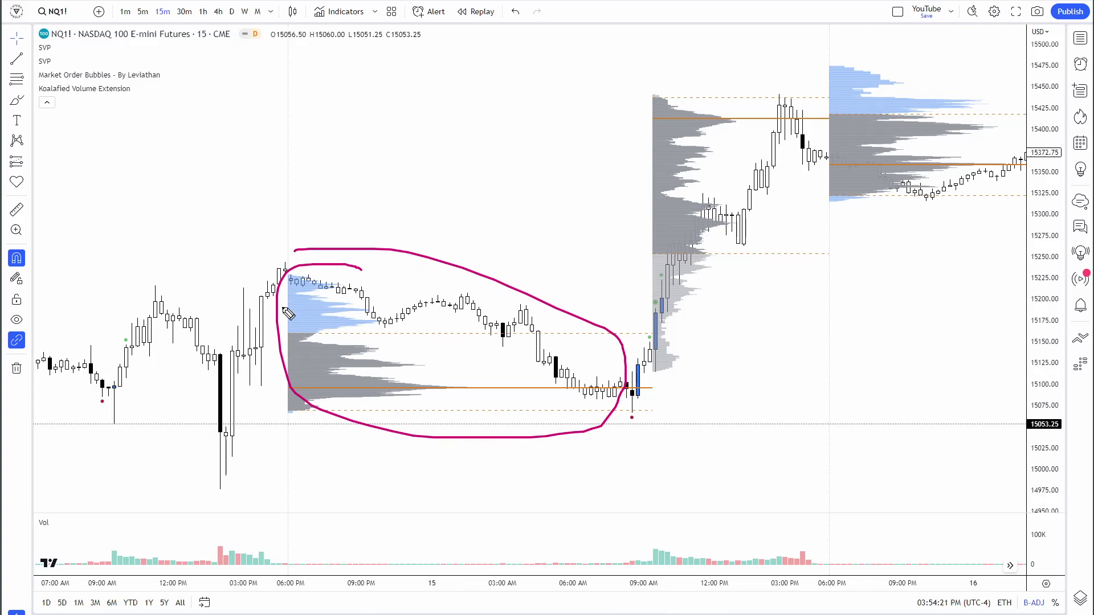
{"action": "left_click_drag", "start_coordinate": [284, 295], "coordinate": [584, 335]}
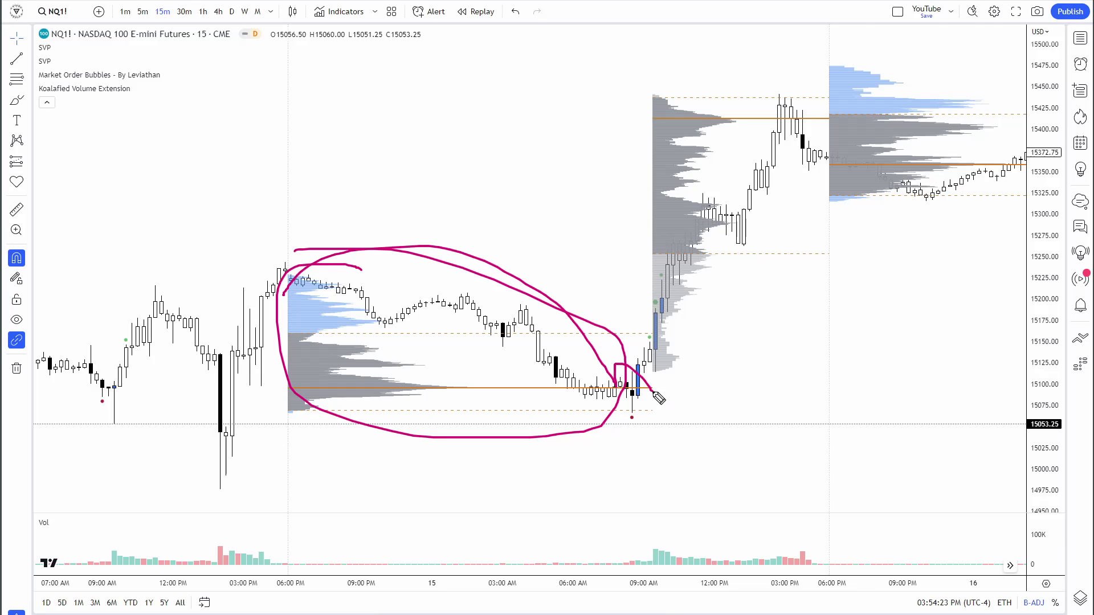
{"action": "mouse_move", "coordinate": [652, 100]}
{"action": "left_mouse_down"}
{"action": "mouse_move", "coordinate": [813, 250]}
{"action": "mouse_move", "coordinate": [691, 47]}
{"action": "left_mouse_up"}
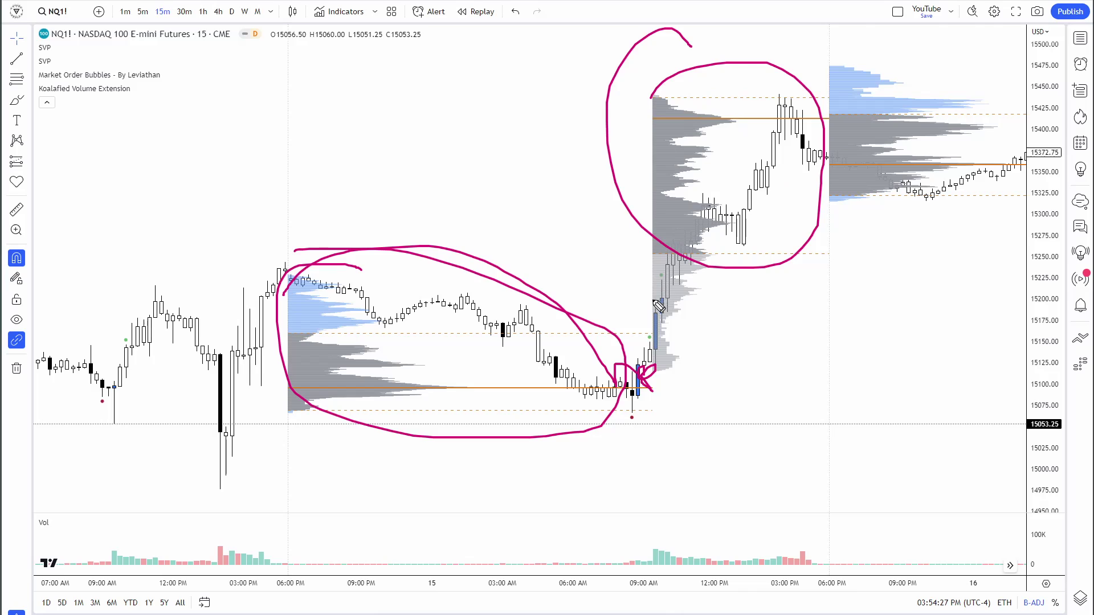
{"action": "left_click_drag", "start_coordinate": [658, 309], "coordinate": [850, 140]}
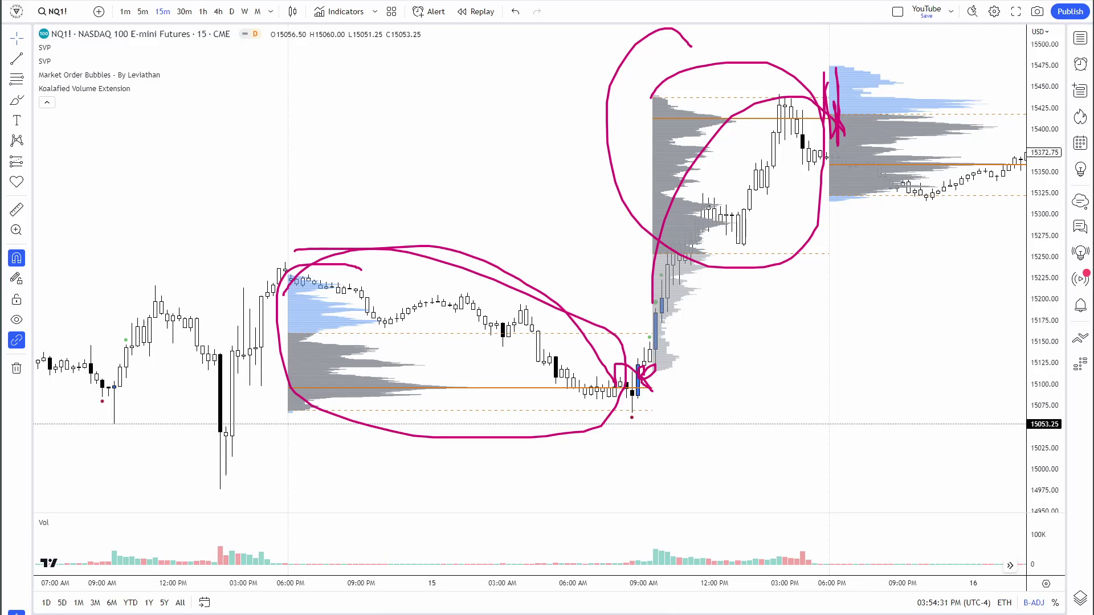
{"action": "key", "text": "Escape"}
- Send both SVP indicators to the back of the visual order so the candles sit in front of the profiles
{"action": "left_click_drag", "start_coordinate": [884, 334], "coordinate": [832, 345]}
{"action": "right_click", "coordinate": [623, 214]}
{"action": "mouse_move", "coordinate": [706, 273]}
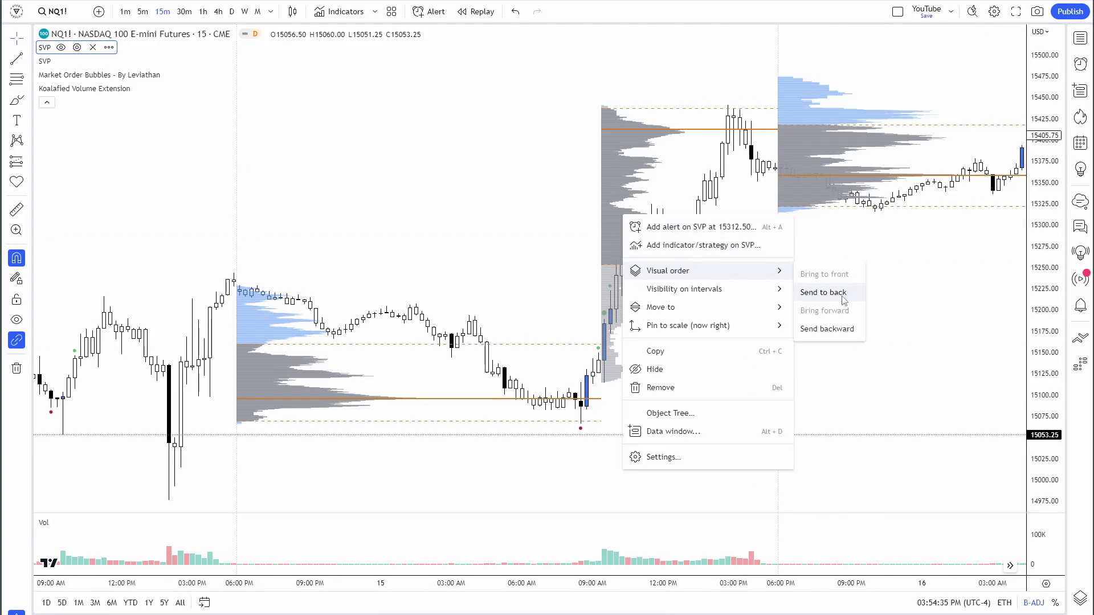
{"action": "left_click", "coordinate": [841, 293]}
{"action": "right_click", "coordinate": [801, 135]}
{"action": "mouse_move", "coordinate": [889, 188]}
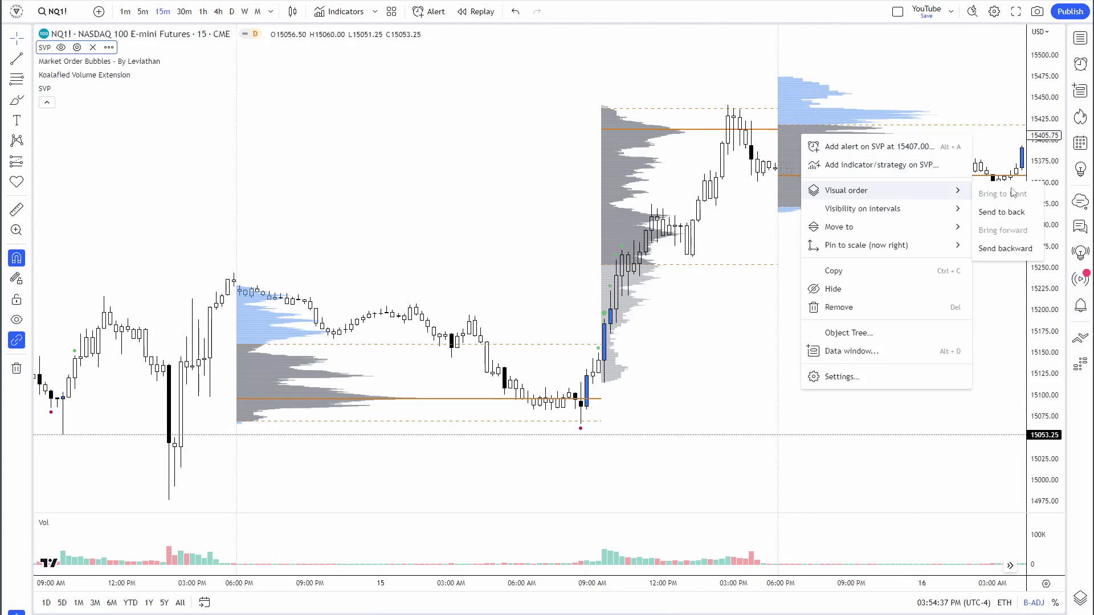
{"action": "left_click", "coordinate": [1003, 212]}
- Examine the candles and order bubbles against the session volume profiles from 14 to 18 June
{"action": "left_click_drag", "start_coordinate": [969, 66], "coordinate": [859, 207]}
{"action": "left_click_drag", "start_coordinate": [815, 331], "coordinate": [875, 280]}
{"action": "scroll", "coordinate": [872, 273], "scroll_direction": "down", "scroll_amount": 2}
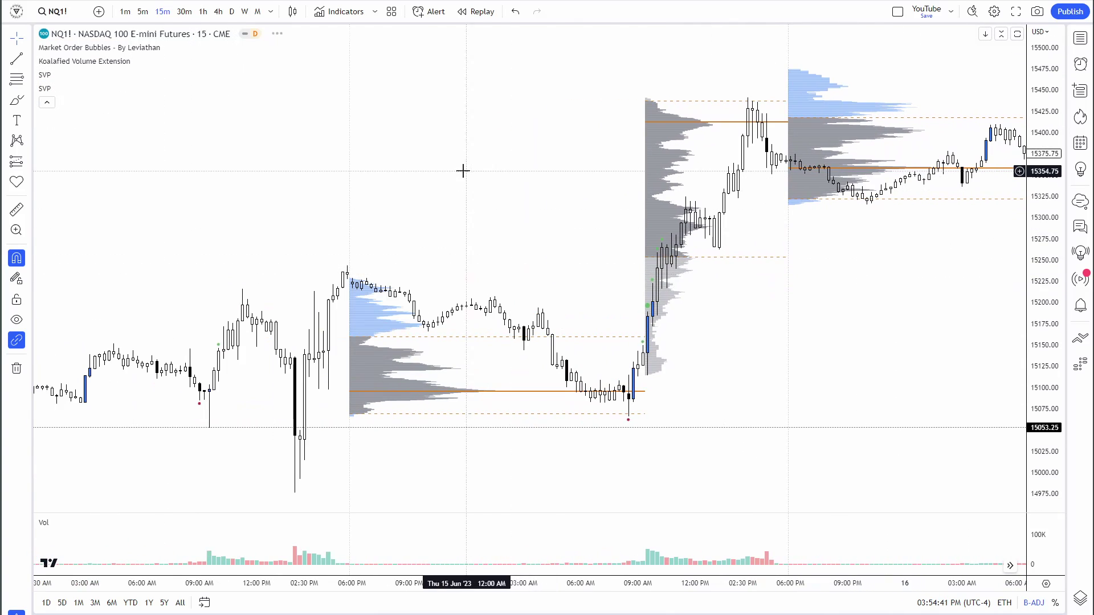
{"action": "left_click_drag", "start_coordinate": [462, 170], "coordinate": [764, 112]}
{"action": "left_click_drag", "start_coordinate": [366, 225], "coordinate": [415, 251]}
{"action": "left_click_drag", "start_coordinate": [709, 155], "coordinate": [298, 203]}
{"action": "left_click_drag", "start_coordinate": [835, 308], "coordinate": [757, 332]}
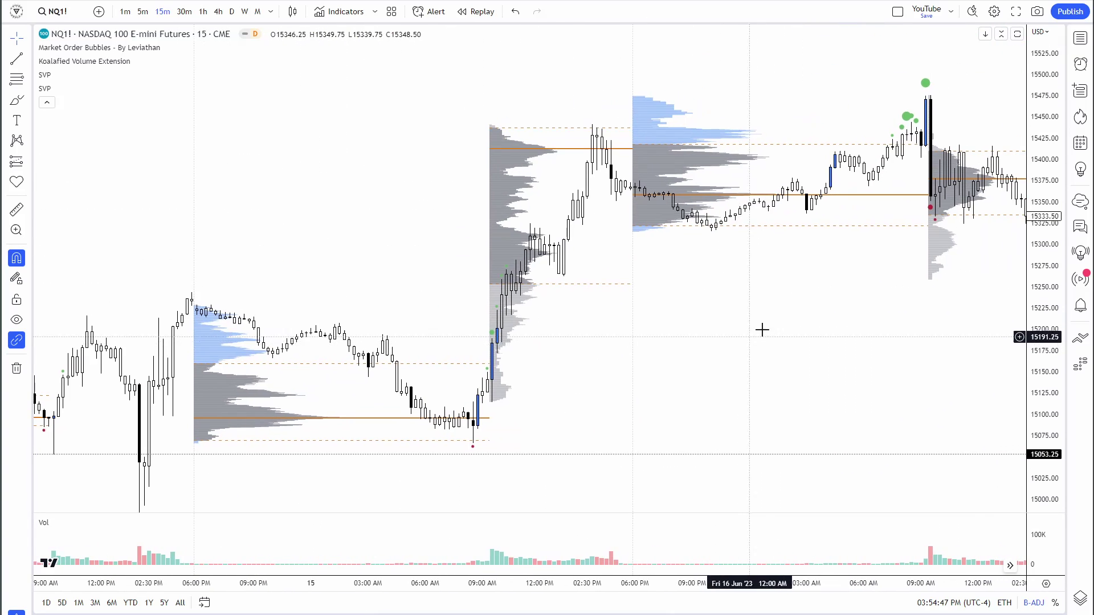
{"action": "scroll", "coordinate": [761, 331], "scroll_direction": "up", "scroll_amount": 2}
{"action": "left_click_drag", "start_coordinate": [867, 326], "coordinate": [777, 389]}
{"action": "scroll", "coordinate": [789, 366], "scroll_direction": "up", "scroll_amount": 1}
{"action": "left_click_drag", "start_coordinate": [1036, 366], "coordinate": [1040, 333]}
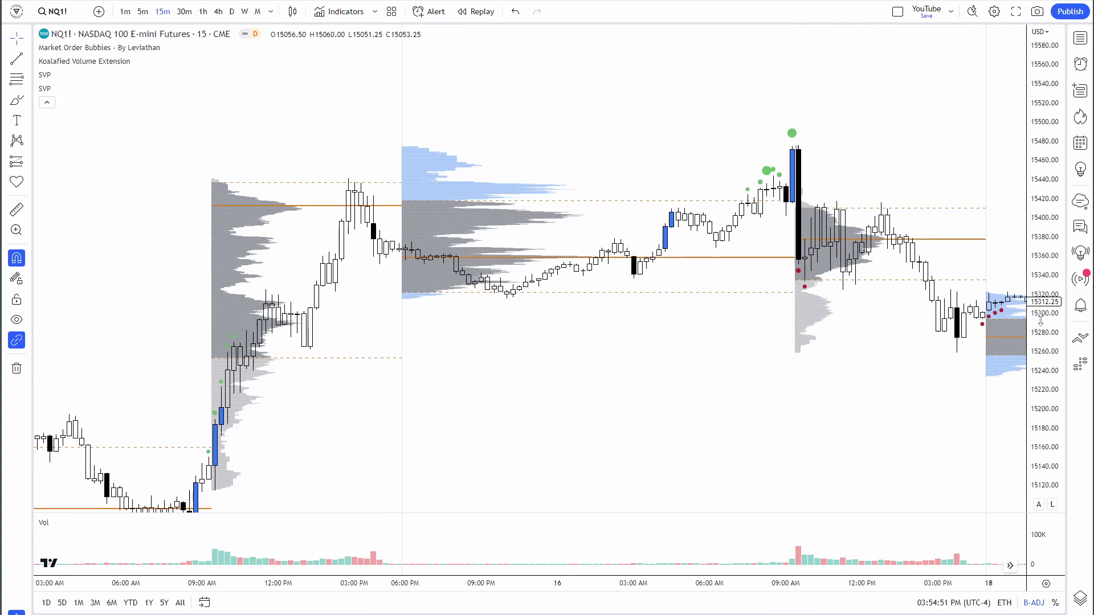
{"action": "left_click_drag", "start_coordinate": [972, 195], "coordinate": [911, 170]}
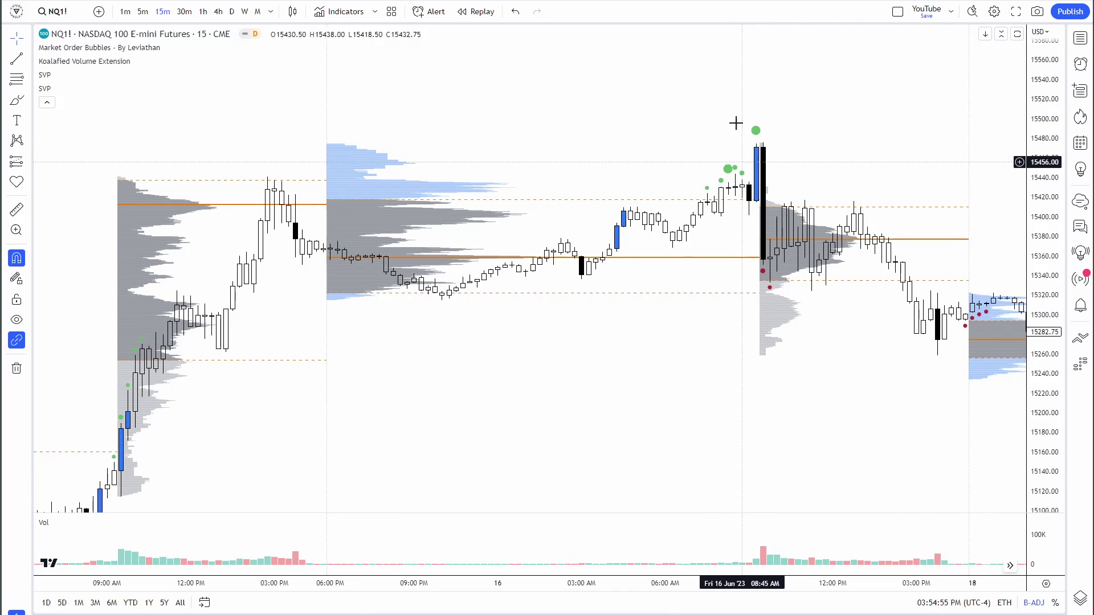
{"action": "left_click_drag", "start_coordinate": [879, 123], "coordinate": [857, 127]}
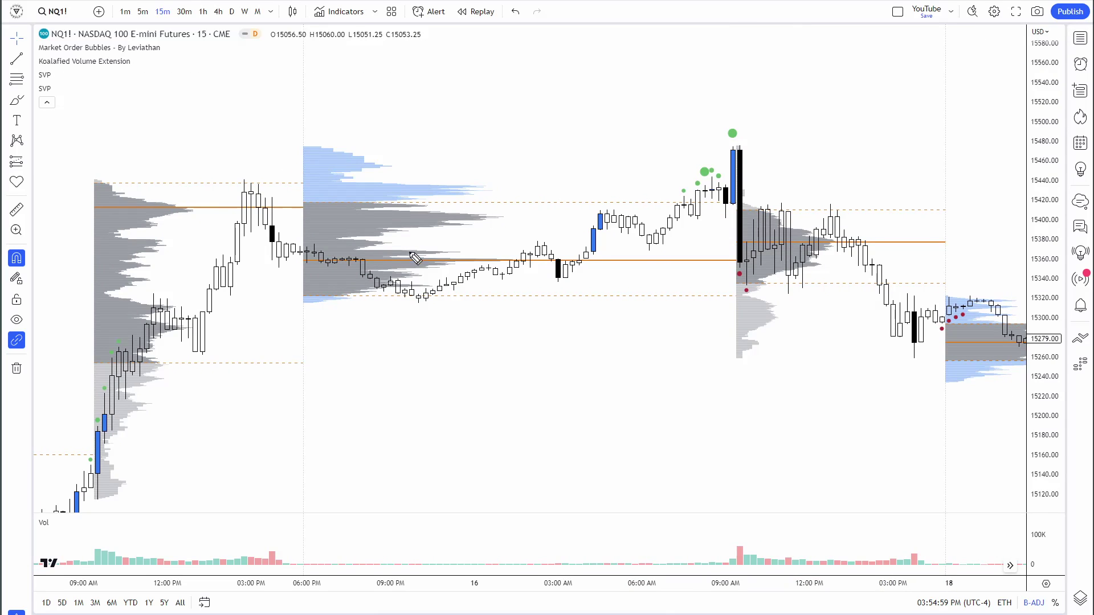
- Circle the 15 June afternoon high, the green pre-open bubbles of 16 June and the candles around that day's open
{"action": "left_click_drag", "start_coordinate": [508, 354], "coordinate": [524, 422]}
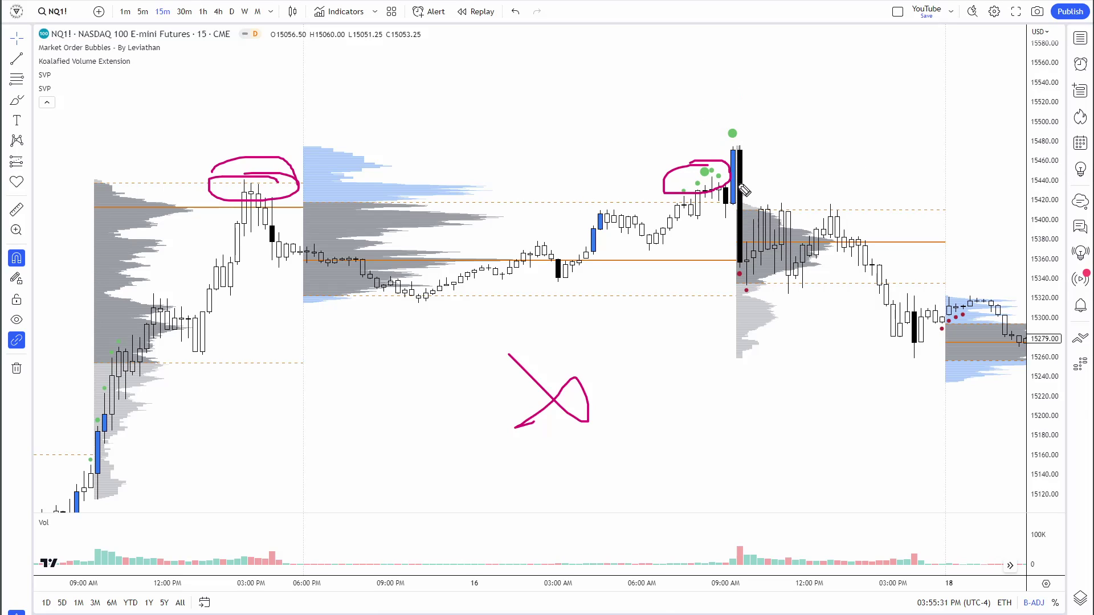
{"action": "mouse_move", "coordinate": [731, 112]}
{"action": "left_mouse_down"}
{"action": "mouse_move", "coordinate": [712, 188]}
{"action": "mouse_move", "coordinate": [732, 109]}
{"action": "left_mouse_up"}
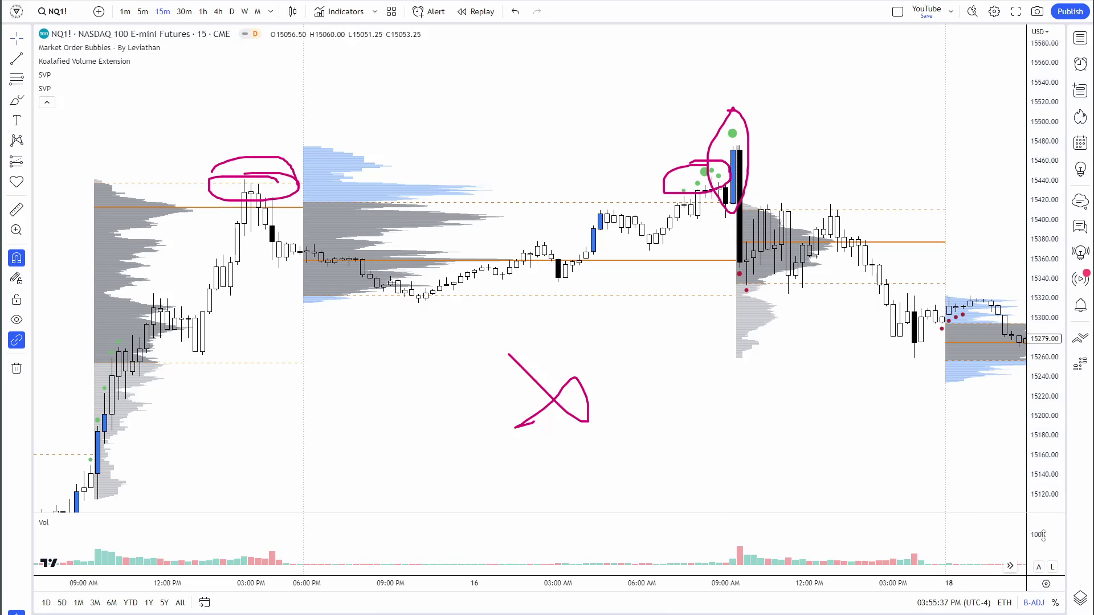
- Enlarge the volume pane beneath the price chart
{"action": "left_click_drag", "start_coordinate": [1046, 516], "coordinate": [1049, 459]}
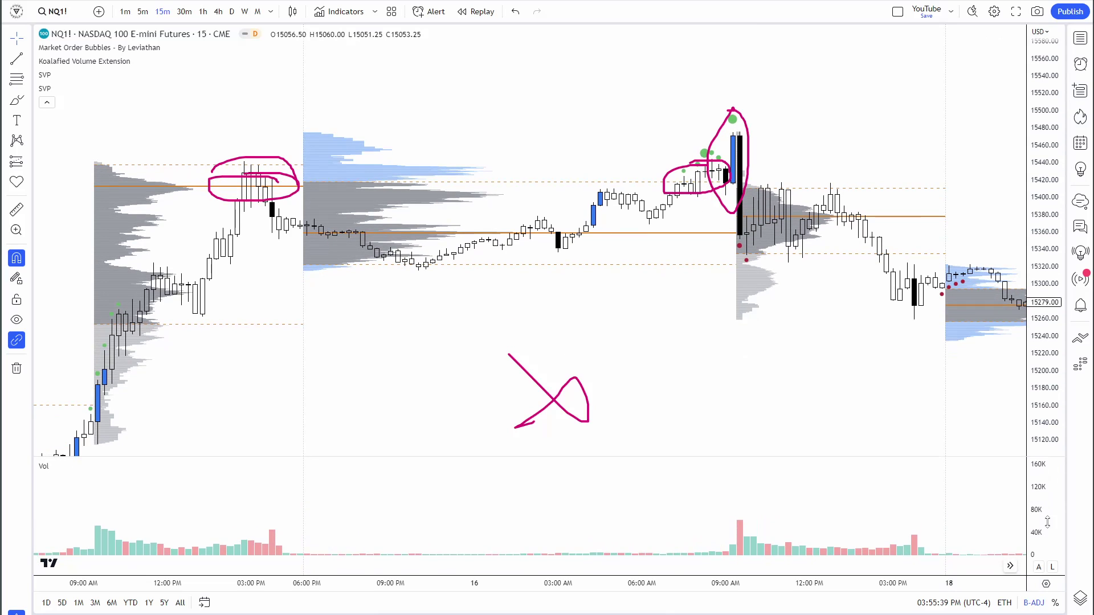
{"action": "mouse_move", "coordinate": [969, 465]}
{"action": "left_mouse_down"}
{"action": "mouse_move", "coordinate": [975, 442]}
{"action": "mouse_move", "coordinate": [965, 454]}
{"action": "left_mouse_up"}
{"action": "left_click_drag", "start_coordinate": [1041, 456], "coordinate": [1043, 469]}
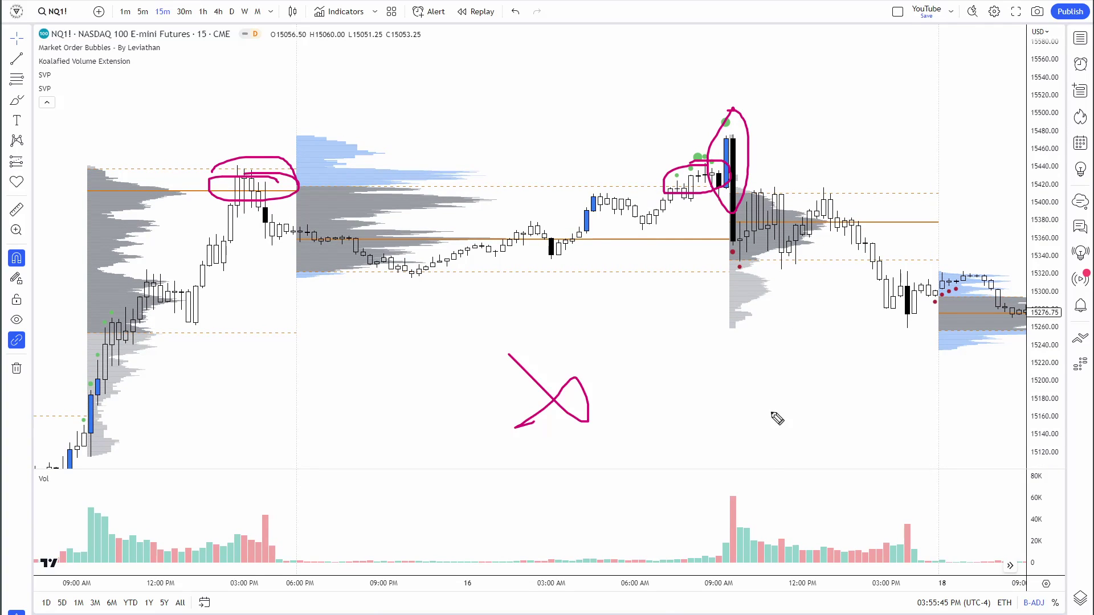
- Circle the 16 June day-session volume bars and handwrite "RTH" above the day session and "ETH" above the overnight session
{"action": "left_click_drag", "start_coordinate": [710, 551], "coordinate": [730, 532]}
{"action": "mouse_move", "coordinate": [729, 498]}
{"action": "left_mouse_down"}
{"action": "mouse_move", "coordinate": [918, 518]}
{"action": "mouse_move", "coordinate": [806, 582]}
{"action": "mouse_move", "coordinate": [794, 509]}
{"action": "left_mouse_up"}
{"action": "mouse_move", "coordinate": [797, 97]}
{"action": "left_mouse_down"}
{"action": "mouse_move", "coordinate": [791, 153]}
{"action": "mouse_move", "coordinate": [800, 132]}
{"action": "mouse_move", "coordinate": [812, 154]}
{"action": "left_mouse_up"}
{"action": "mouse_move", "coordinate": [841, 107]}
{"action": "left_mouse_down"}
{"action": "mouse_move", "coordinate": [834, 137]}
{"action": "mouse_move", "coordinate": [847, 106]}
{"action": "left_mouse_up"}
{"action": "left_click_drag", "start_coordinate": [856, 106], "coordinate": [850, 149]}
{"action": "mouse_move", "coordinate": [875, 107]}
{"action": "left_mouse_down"}
{"action": "mouse_move", "coordinate": [870, 149]}
{"action": "mouse_move", "coordinate": [885, 130]}
{"action": "left_mouse_up"}
{"action": "mouse_move", "coordinate": [470, 97]}
{"action": "left_mouse_down"}
{"action": "mouse_move", "coordinate": [479, 145]}
{"action": "mouse_move", "coordinate": [528, 125]}
{"action": "left_mouse_up"}
{"action": "mouse_move", "coordinate": [465, 104]}
{"action": "left_mouse_down"}
{"action": "mouse_move", "coordinate": [509, 101]}
{"action": "mouse_move", "coordinate": [539, 134]}
{"action": "mouse_move", "coordinate": [562, 100]}
{"action": "left_mouse_up"}
{"action": "mouse_move", "coordinate": [565, 97]}
{"action": "left_mouse_down"}
{"action": "mouse_move", "coordinate": [565, 141]}
{"action": "mouse_move", "coordinate": [581, 141]}
{"action": "mouse_move", "coordinate": [589, 116]}
{"action": "left_mouse_up"}
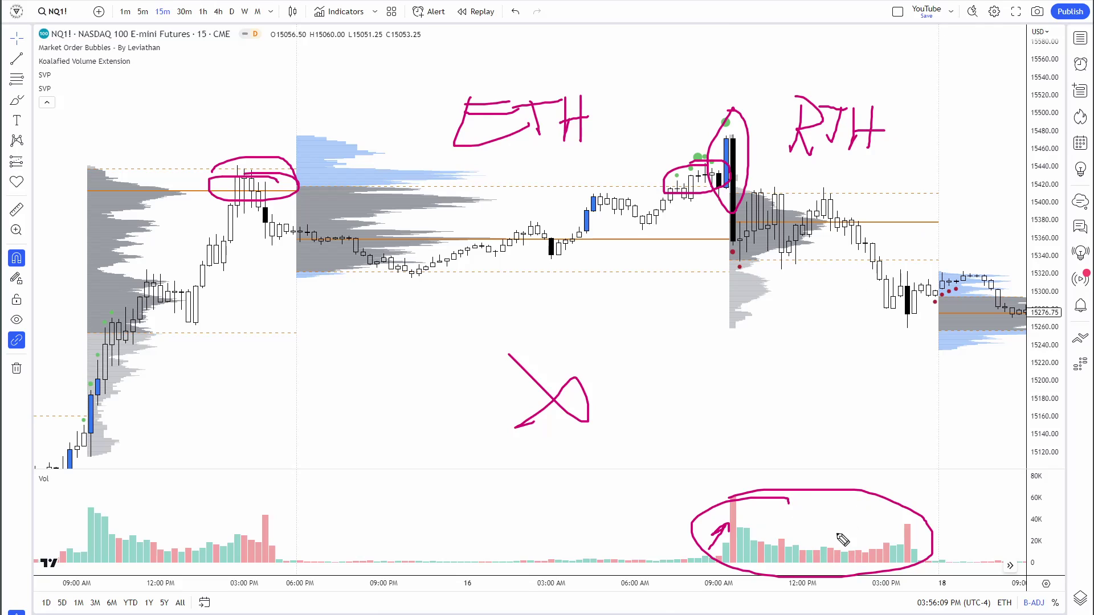
- Circle the remaining overnight and day-session volume bars in the volume pane and erase all freehand markings
{"action": "mouse_move", "coordinate": [320, 538]}
{"action": "left_mouse_down"}
{"action": "mouse_move", "coordinate": [641, 572]}
{"action": "mouse_move", "coordinate": [310, 549]}
{"action": "mouse_move", "coordinate": [362, 539]}
{"action": "left_mouse_up"}
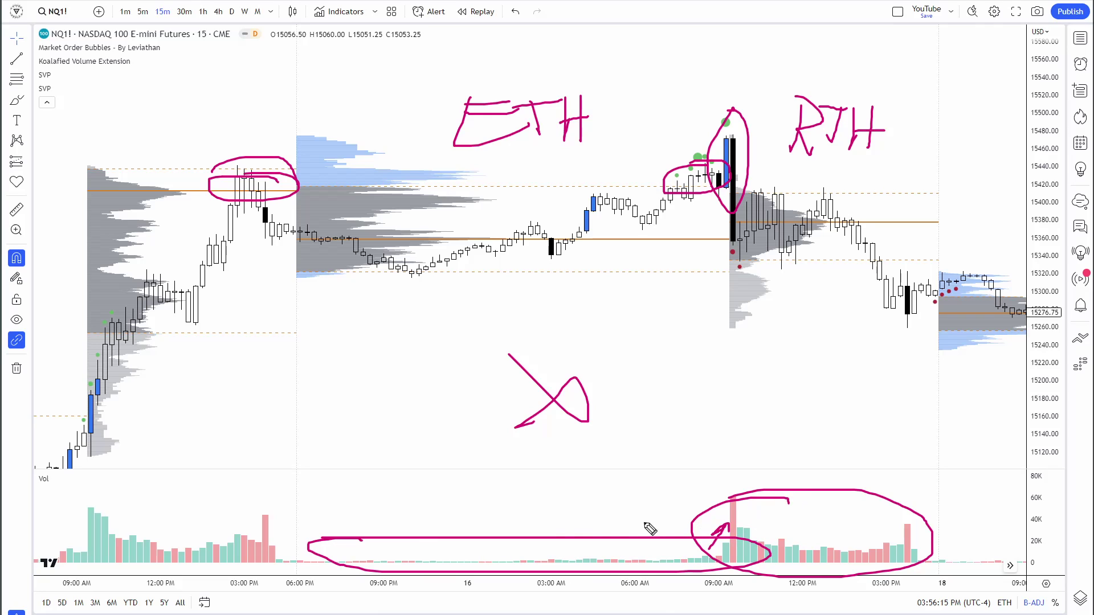
{"action": "mouse_move", "coordinate": [88, 511]}
{"action": "left_mouse_down"}
{"action": "mouse_move", "coordinate": [245, 578]}
{"action": "mouse_move", "coordinate": [365, 512]}
{"action": "left_mouse_up"}
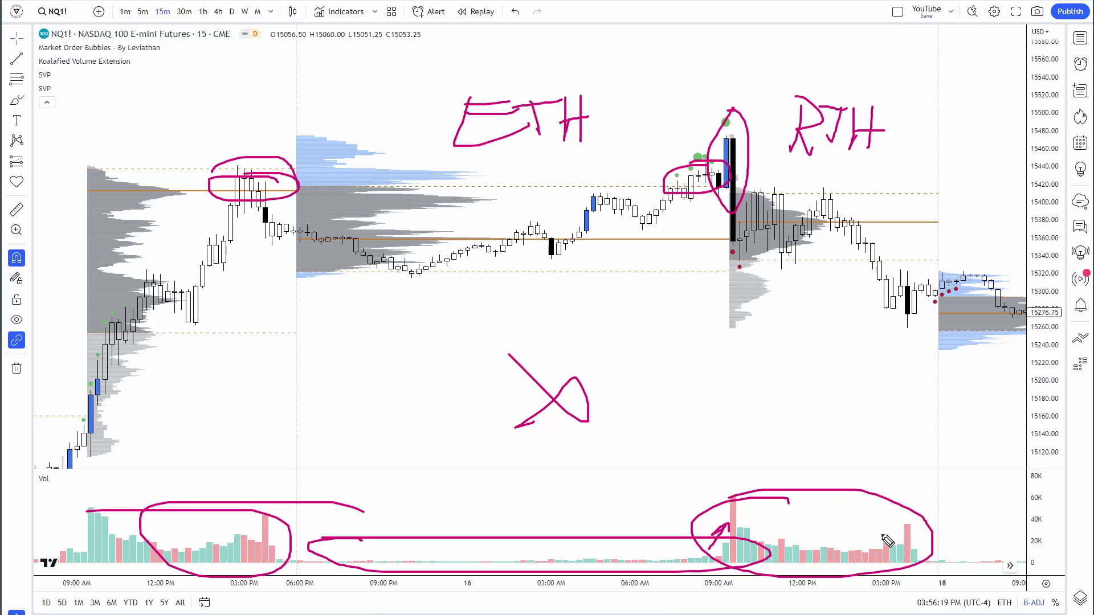
{"action": "mouse_move", "coordinate": [945, 562]}
{"action": "left_mouse_down"}
{"action": "mouse_move", "coordinate": [1014, 558]}
{"action": "mouse_move", "coordinate": [991, 574]}
{"action": "left_mouse_up"}
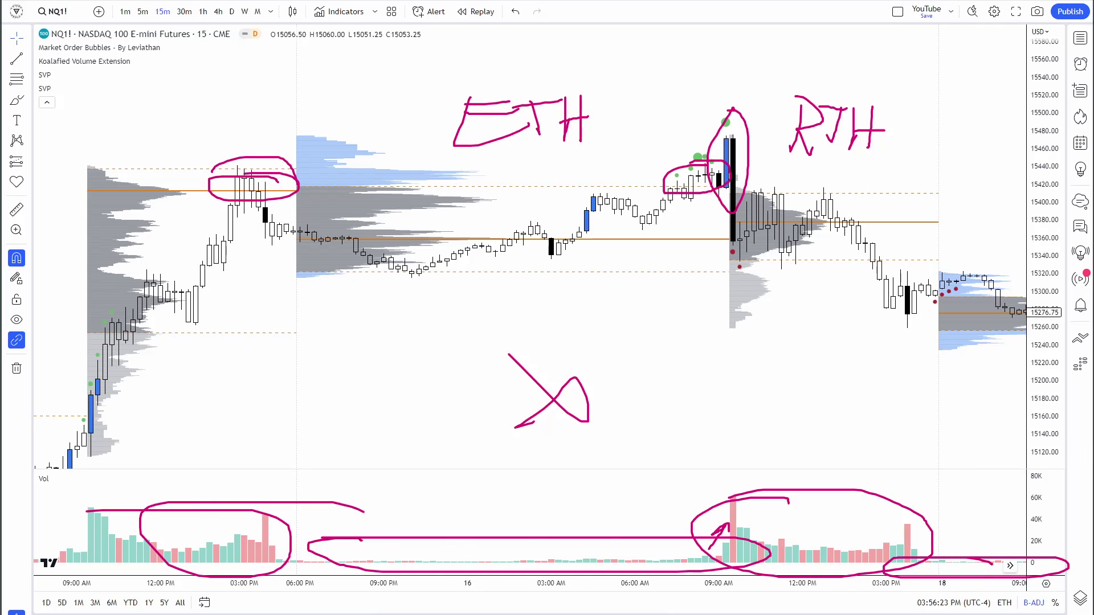
{"action": "key", "text": "e"}
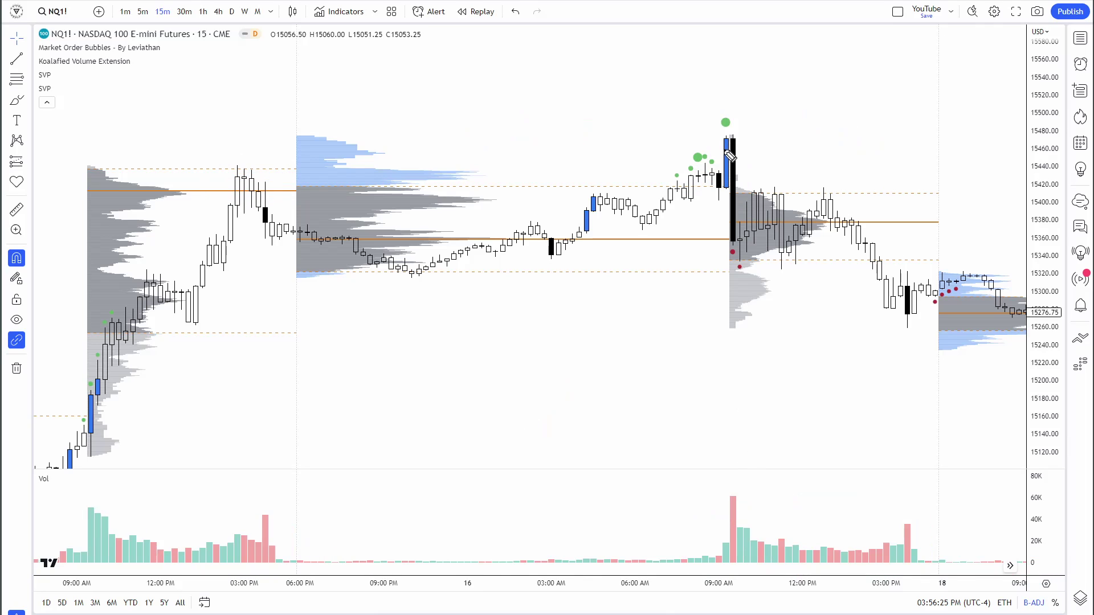
- Mark the largest green bubble and its candle, the opening volume spike and the price moves around them on 16 June, and clear the ink
{"action": "mouse_move", "coordinate": [715, 133]}
{"action": "left_mouse_down"}
{"action": "mouse_move", "coordinate": [729, 196]}
{"action": "mouse_move", "coordinate": [719, 108]}
{"action": "mouse_move", "coordinate": [720, 136]}
{"action": "mouse_move", "coordinate": [738, 130]}
{"action": "left_mouse_up"}
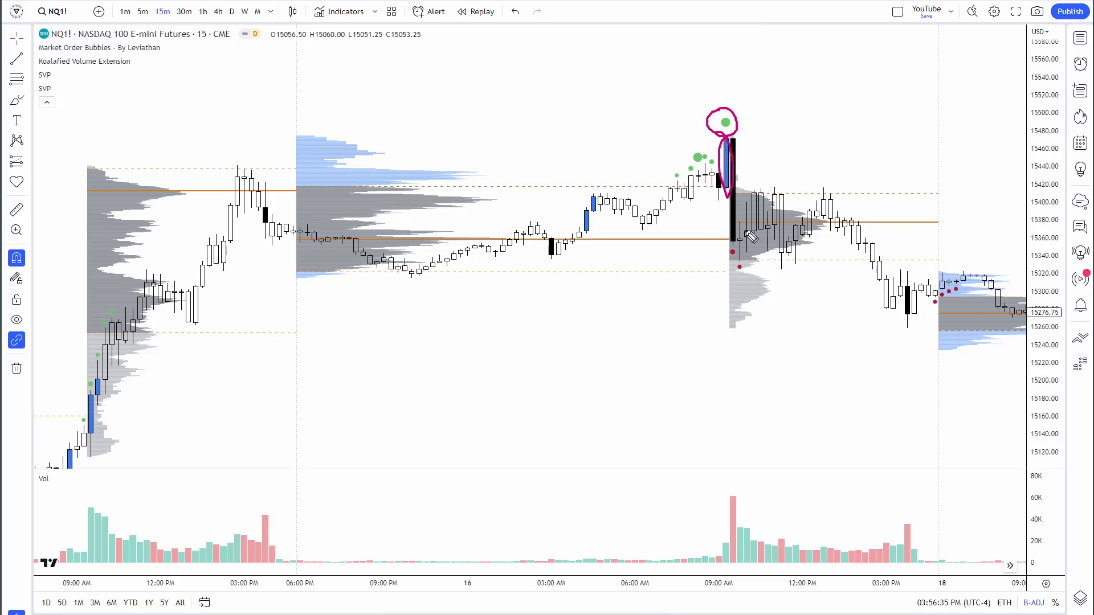
{"action": "mouse_move", "coordinate": [765, 76]}
{"action": "left_mouse_down"}
{"action": "mouse_move", "coordinate": [752, 144]}
{"action": "mouse_move", "coordinate": [738, 157]}
{"action": "left_mouse_up"}
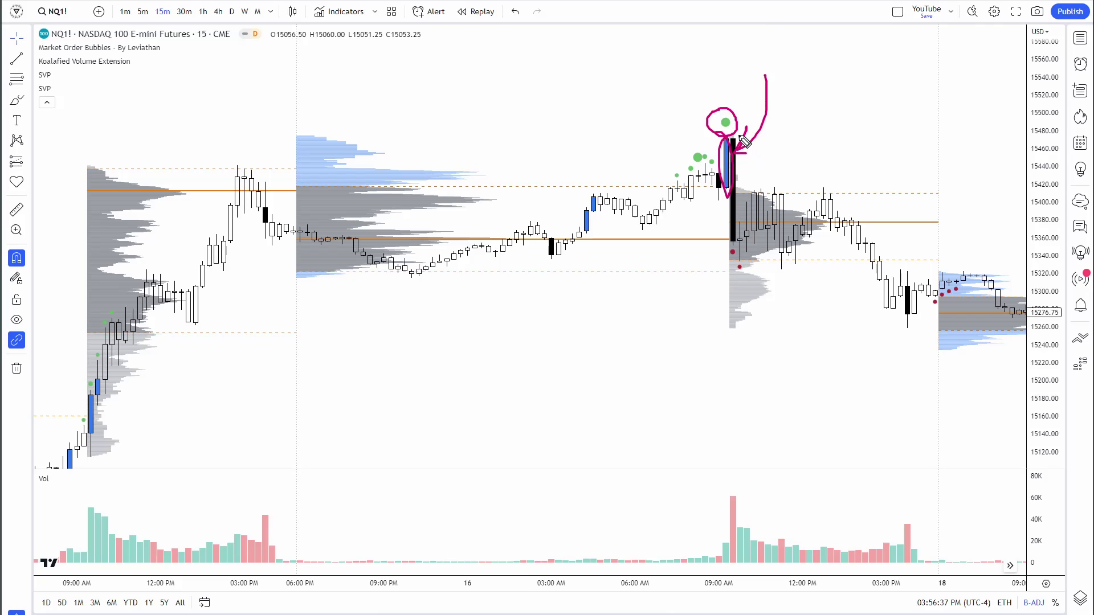
{"action": "mouse_move", "coordinate": [732, 479]}
{"action": "left_mouse_down"}
{"action": "mouse_move", "coordinate": [751, 505]}
{"action": "mouse_move", "coordinate": [751, 483]}
{"action": "left_mouse_up"}
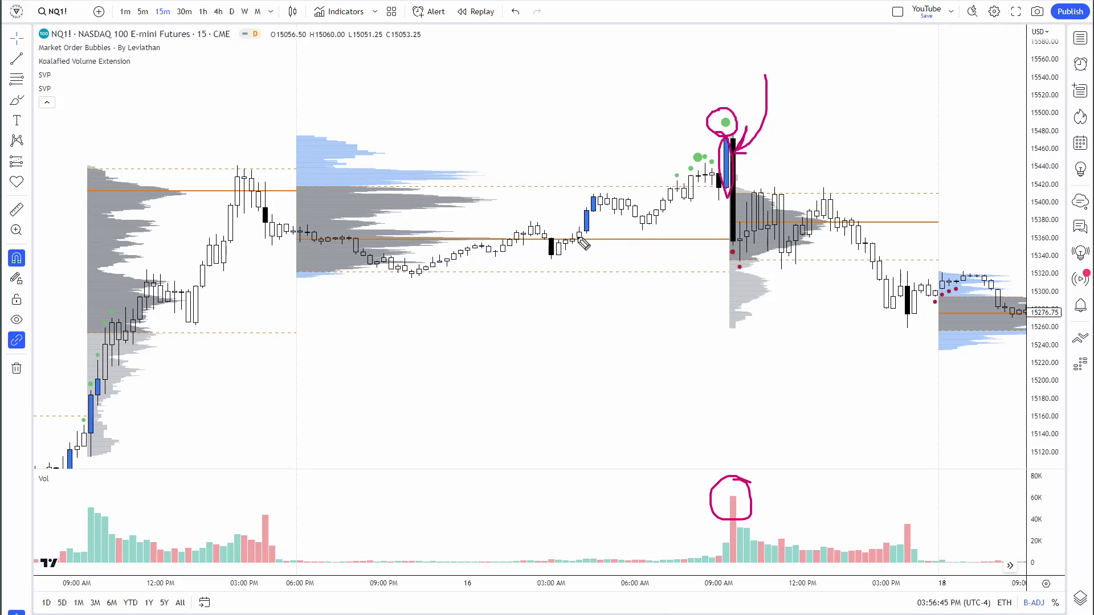
{"action": "left_click_drag", "start_coordinate": [559, 213], "coordinate": [700, 162]}
{"action": "mouse_move", "coordinate": [564, 241]}
{"action": "left_mouse_down"}
{"action": "mouse_move", "coordinate": [571, 234]}
{"action": "mouse_move", "coordinate": [551, 245]}
{"action": "mouse_move", "coordinate": [557, 603]}
{"action": "left_mouse_up"}
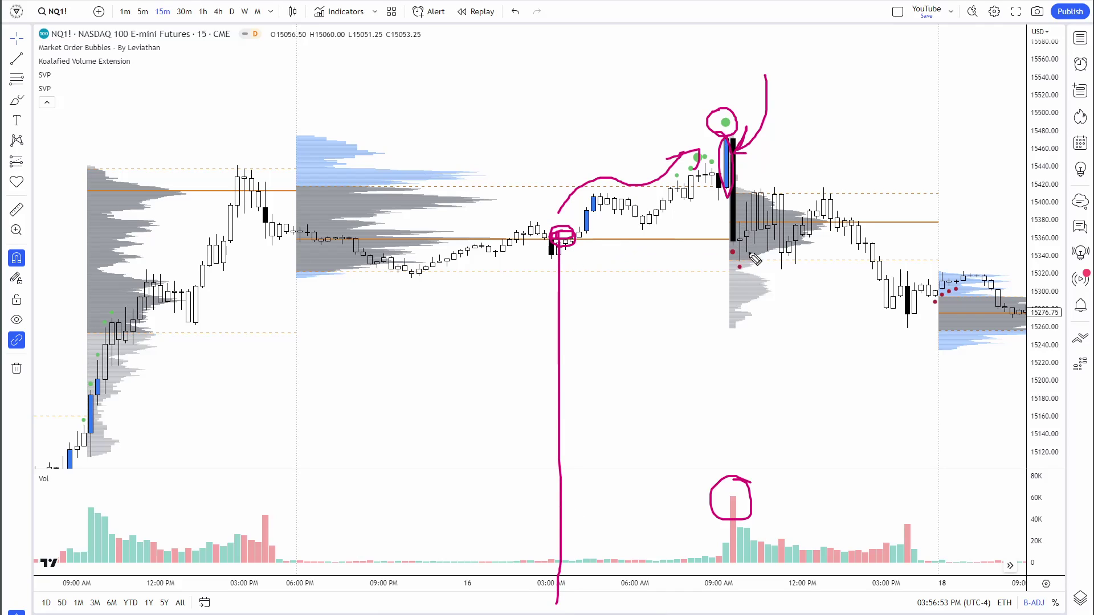
{"action": "mouse_move", "coordinate": [775, 185]}
{"action": "left_mouse_down"}
{"action": "mouse_move", "coordinate": [872, 228]}
{"action": "mouse_move", "coordinate": [896, 263]}
{"action": "mouse_move", "coordinate": [865, 249]}
{"action": "left_mouse_up"}
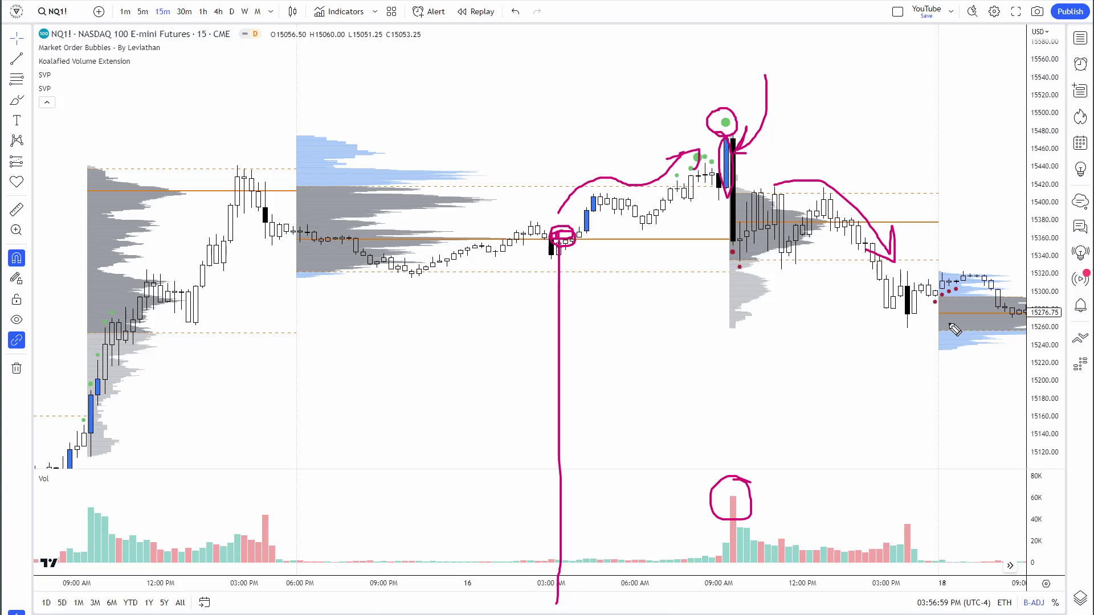
{"action": "key", "text": "Escape"}
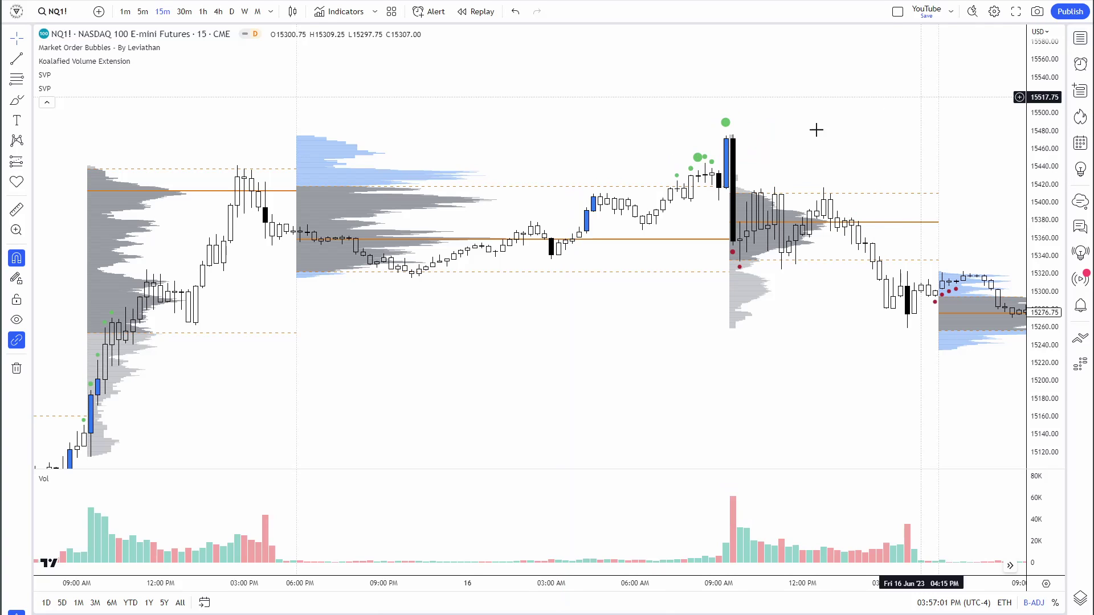
- Switch to the ES1! 5-minute chart and examine its session volume profiles and order bubbles around 21 and 22 June
{"action": "mouse_move", "coordinate": [764, 154]}
{"action": "left_mouse_down"}
{"action": "mouse_move", "coordinate": [486, 178]}
{"action": "mouse_move", "coordinate": [782, 146]}
{"action": "left_mouse_up"}
{"action": "left_click_drag", "start_coordinate": [571, 108], "coordinate": [721, 108]}
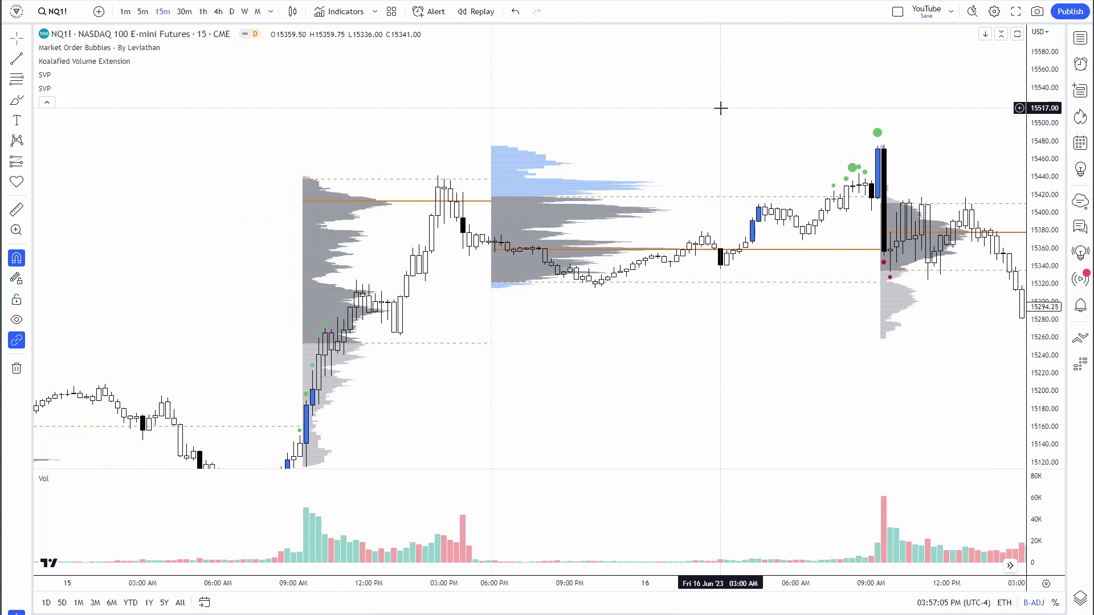
{"action": "key", "text": "ctrl+Tab"}
{"action": "left_click_drag", "start_coordinate": [699, 179], "coordinate": [615, 147]}
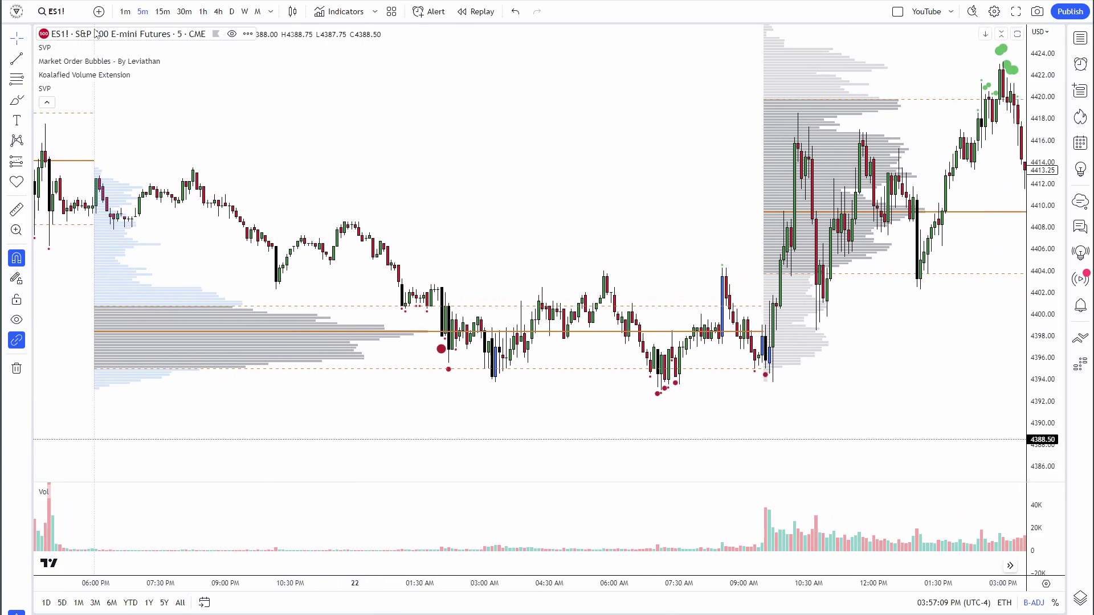
{"action": "left_click_drag", "start_coordinate": [562, 167], "coordinate": [539, 179]}
{"action": "scroll", "coordinate": [606, 180], "scroll_direction": "down", "scroll_amount": 2}
{"action": "left_click_drag", "start_coordinate": [751, 173], "coordinate": [731, 196]}
{"action": "scroll", "coordinate": [731, 196], "scroll_direction": "up", "scroll_amount": 1}
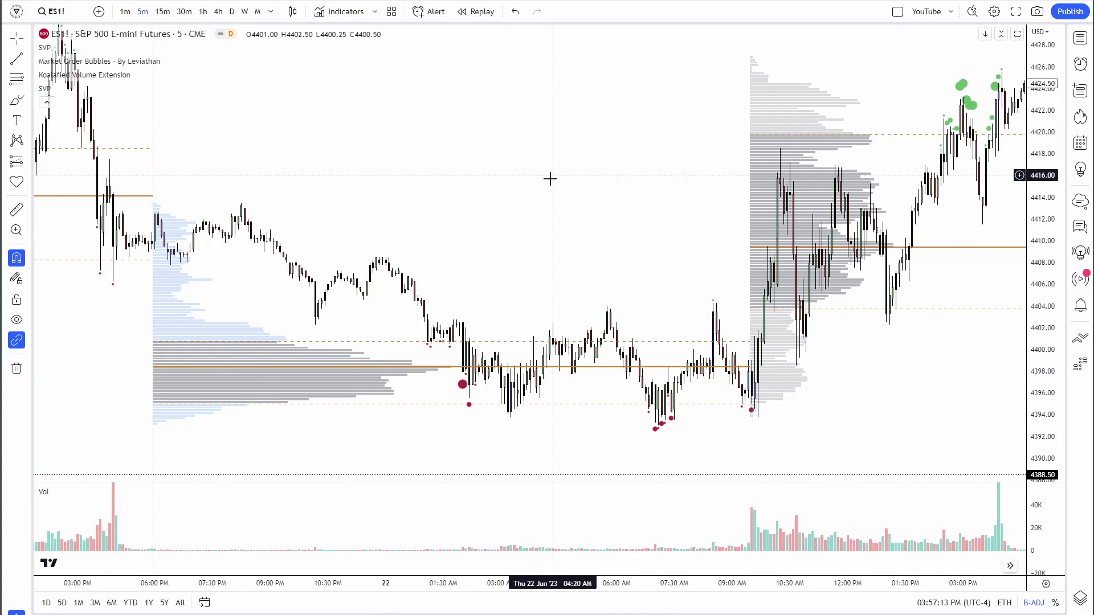
{"action": "left_click_drag", "start_coordinate": [551, 181], "coordinate": [611, 254]}
{"action": "left_click_drag", "start_coordinate": [504, 203], "coordinate": [934, 214]}
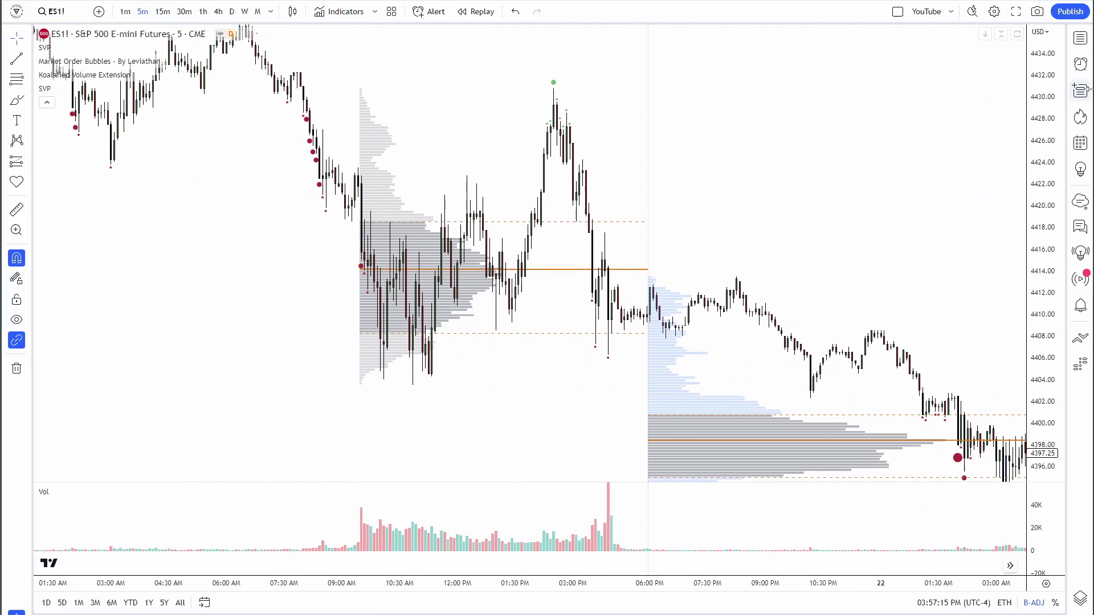
- Circle the 21 June day-session and following overnight profiles with their volume bars, link the bar groups with an arrow, and erase the ink
{"action": "left_click_drag", "start_coordinate": [1042, 62], "coordinate": [1042, 222]}
{"action": "left_click_drag", "start_coordinate": [923, 168], "coordinate": [836, 183]}
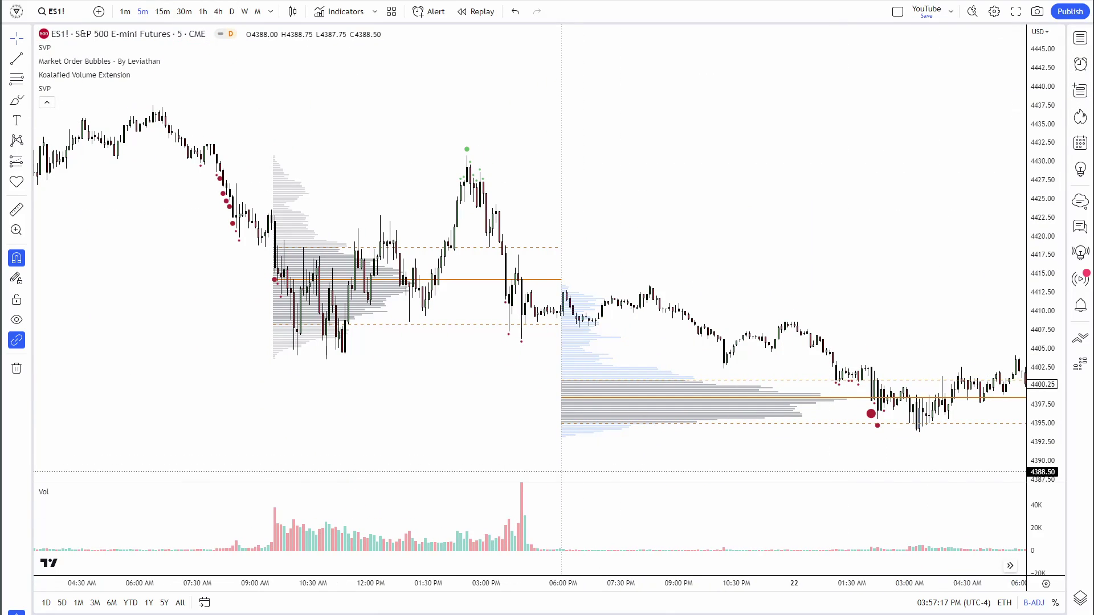
{"action": "left_click_drag", "start_coordinate": [253, 149], "coordinate": [361, 166]}
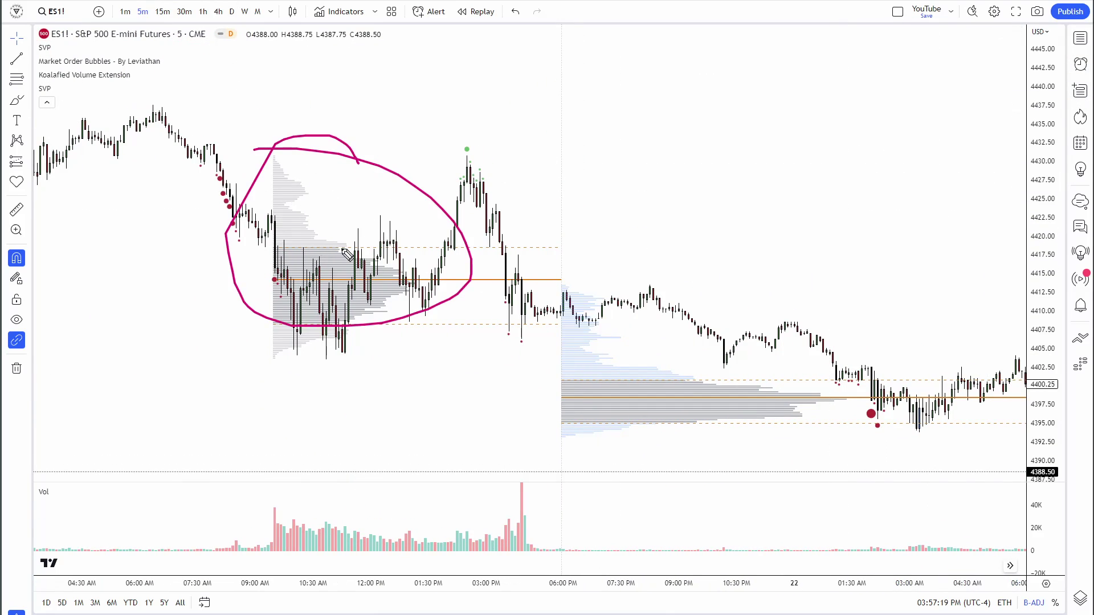
{"action": "left_click_drag", "start_coordinate": [599, 281], "coordinate": [630, 312]}
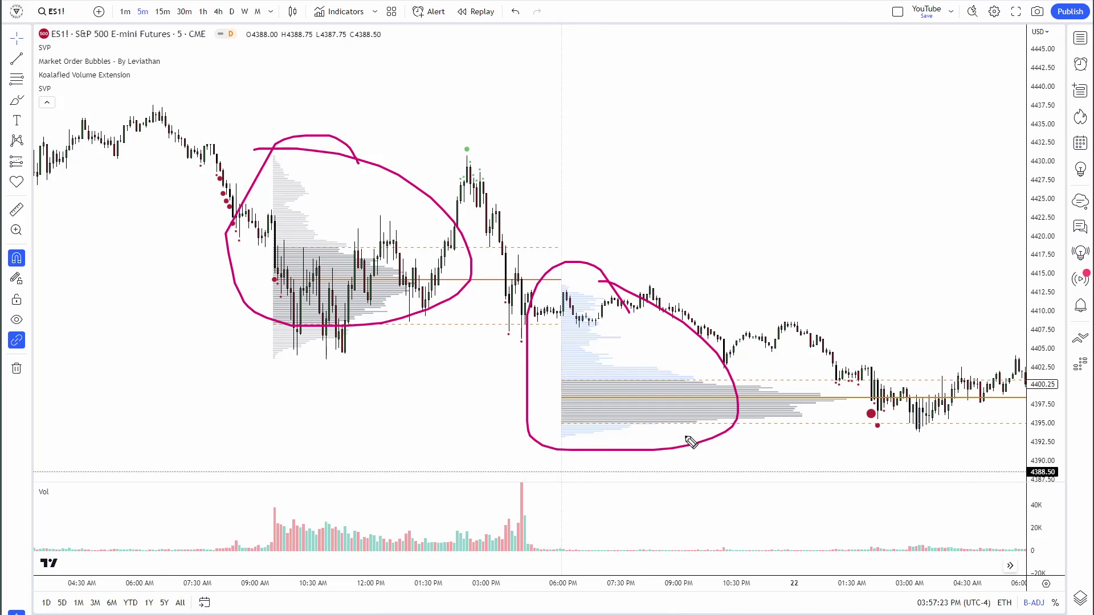
{"action": "mouse_move", "coordinate": [279, 495]}
{"action": "left_mouse_down"}
{"action": "mouse_move", "coordinate": [552, 533]}
{"action": "mouse_move", "coordinate": [278, 481]}
{"action": "mouse_move", "coordinate": [327, 475]}
{"action": "left_mouse_up"}
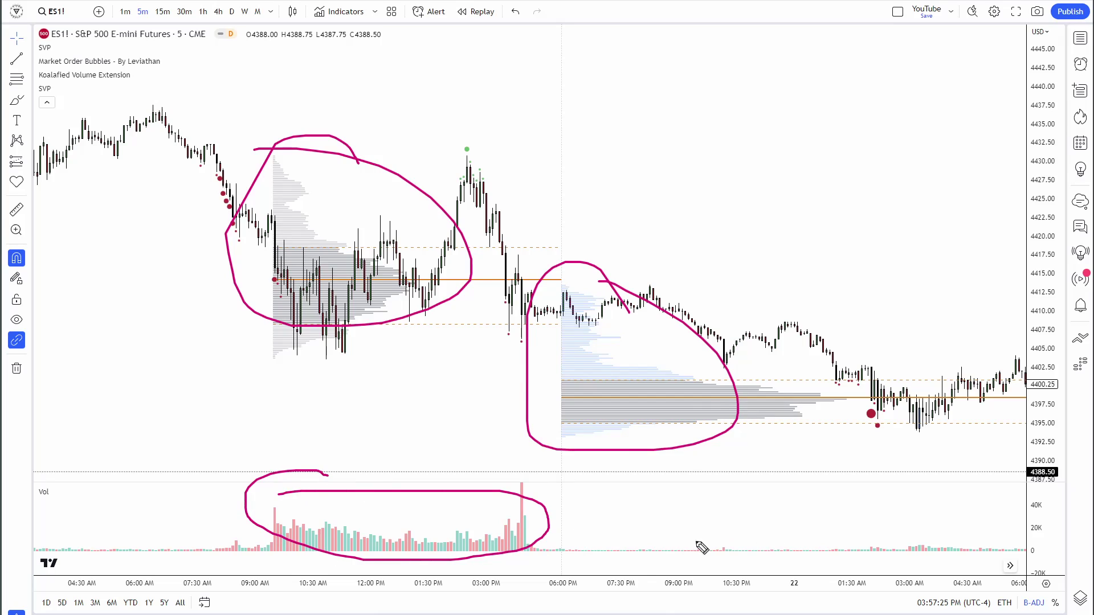
{"action": "mouse_move", "coordinate": [575, 539]}
{"action": "left_mouse_down"}
{"action": "mouse_move", "coordinate": [1046, 548]}
{"action": "mouse_move", "coordinate": [537, 564]}
{"action": "mouse_move", "coordinate": [630, 541]}
{"action": "left_mouse_up"}
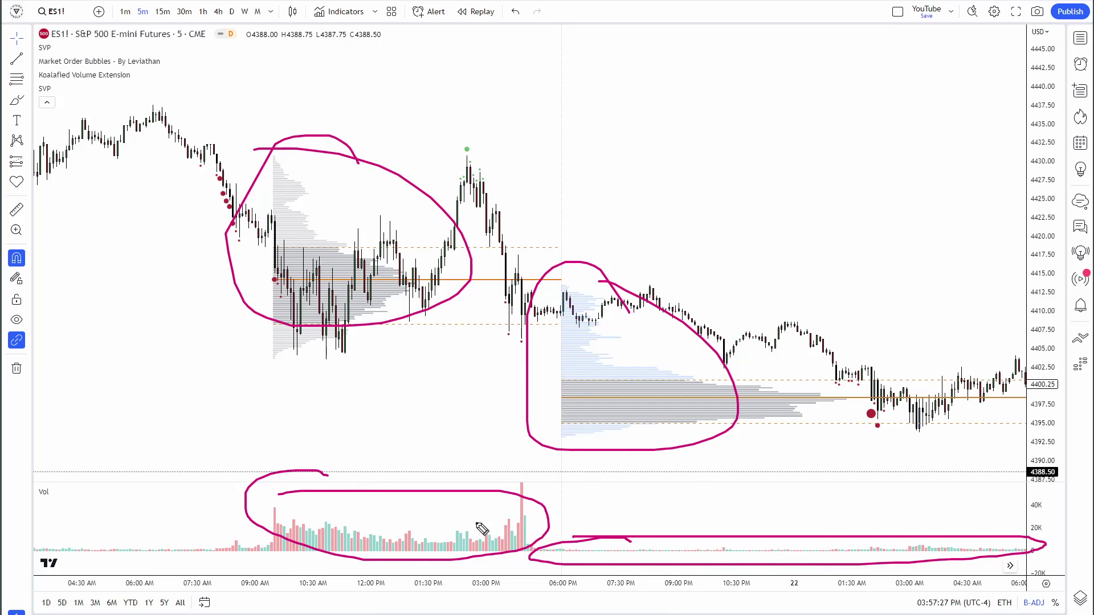
{"action": "mouse_move", "coordinate": [460, 513]}
{"action": "left_mouse_down"}
{"action": "mouse_move", "coordinate": [686, 517]}
{"action": "mouse_move", "coordinate": [700, 540]}
{"action": "left_mouse_up"}
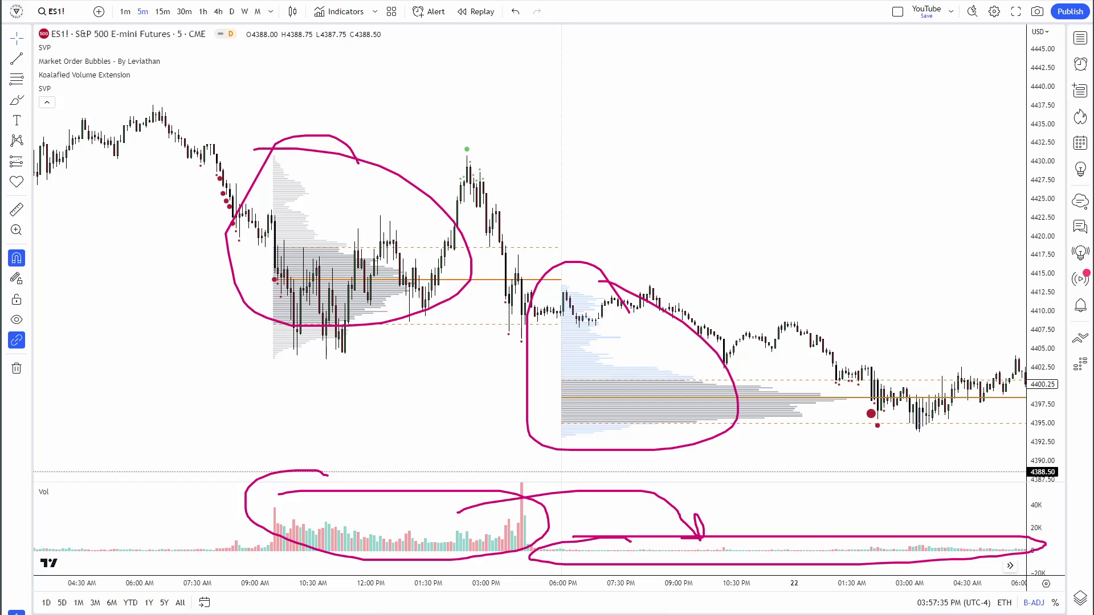
{"action": "key", "text": "e"}
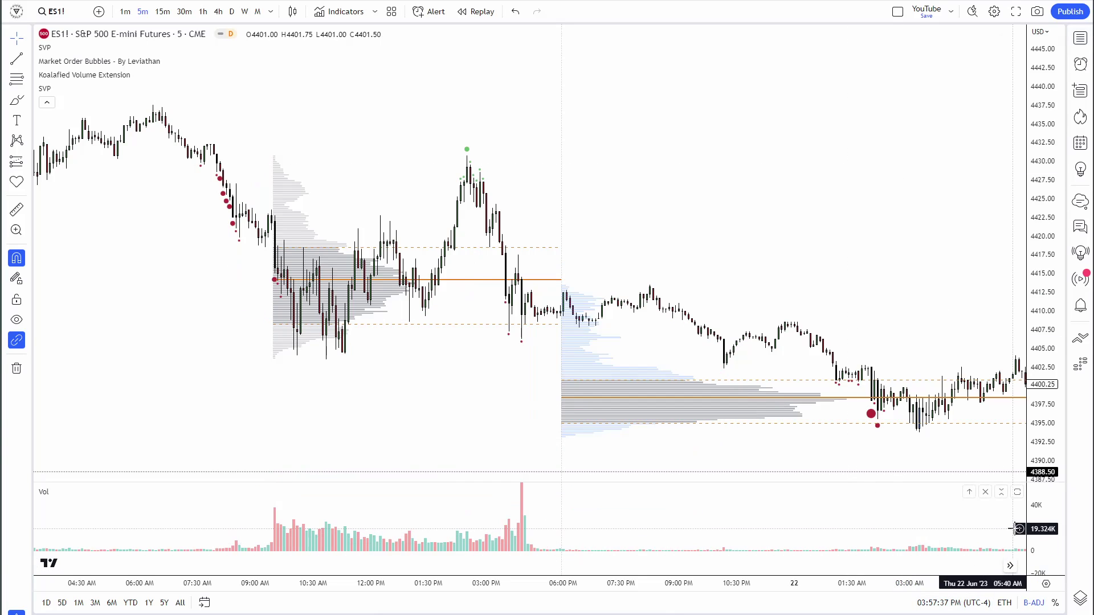
- Compare the day-session and overnight volume bars around 21 and 22 June by stretching and compressing the volume scale
{"action": "left_click_drag", "start_coordinate": [1037, 516], "coordinate": [1040, 490]}
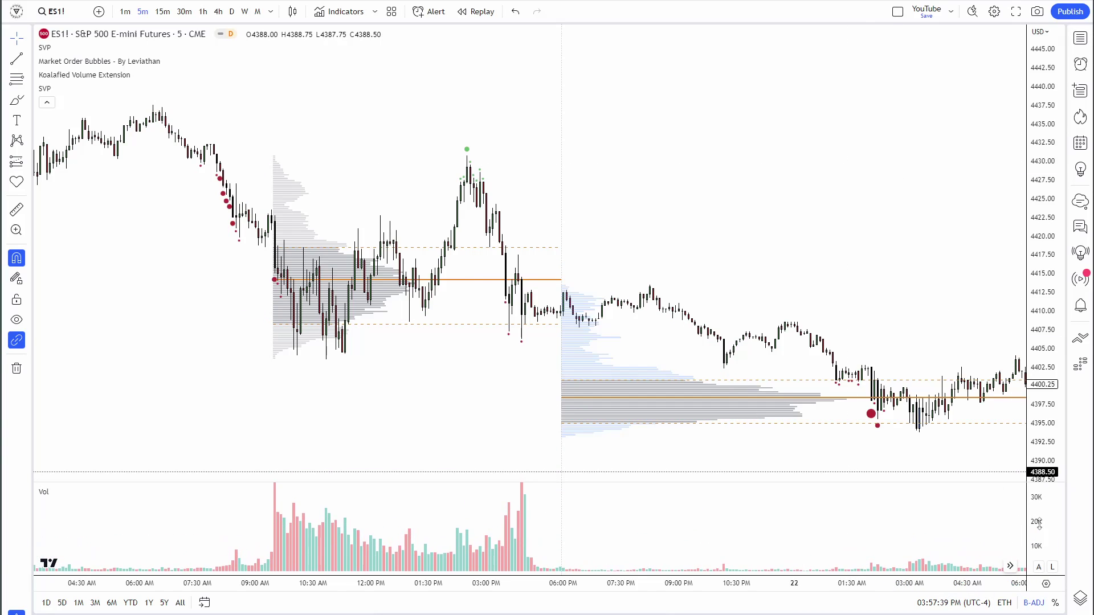
{"action": "left_click_drag", "start_coordinate": [1037, 535], "coordinate": [1034, 488]}
{"action": "left_click_drag", "start_coordinate": [986, 519], "coordinate": [984, 432]}
{"action": "left_click_drag", "start_coordinate": [1038, 534], "coordinate": [1038, 450]}
{"action": "left_click_drag", "start_coordinate": [977, 522], "coordinate": [977, 488]}
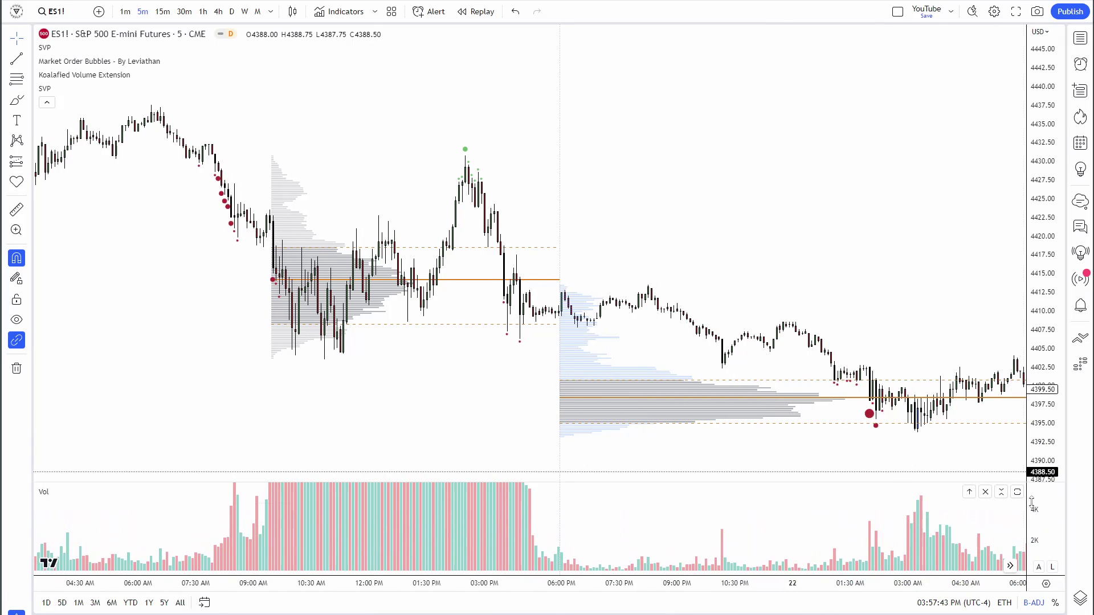
{"action": "left_click_drag", "start_coordinate": [1038, 510], "coordinate": [1045, 581]}
{"action": "left_click_drag", "start_coordinate": [1050, 519], "coordinate": [1049, 541]}
{"action": "left_click_drag", "start_coordinate": [978, 519], "coordinate": [966, 548]}
{"action": "left_click_drag", "start_coordinate": [1043, 499], "coordinate": [1045, 535]}
{"action": "left_click_drag", "start_coordinate": [962, 505], "coordinate": [946, 518]}
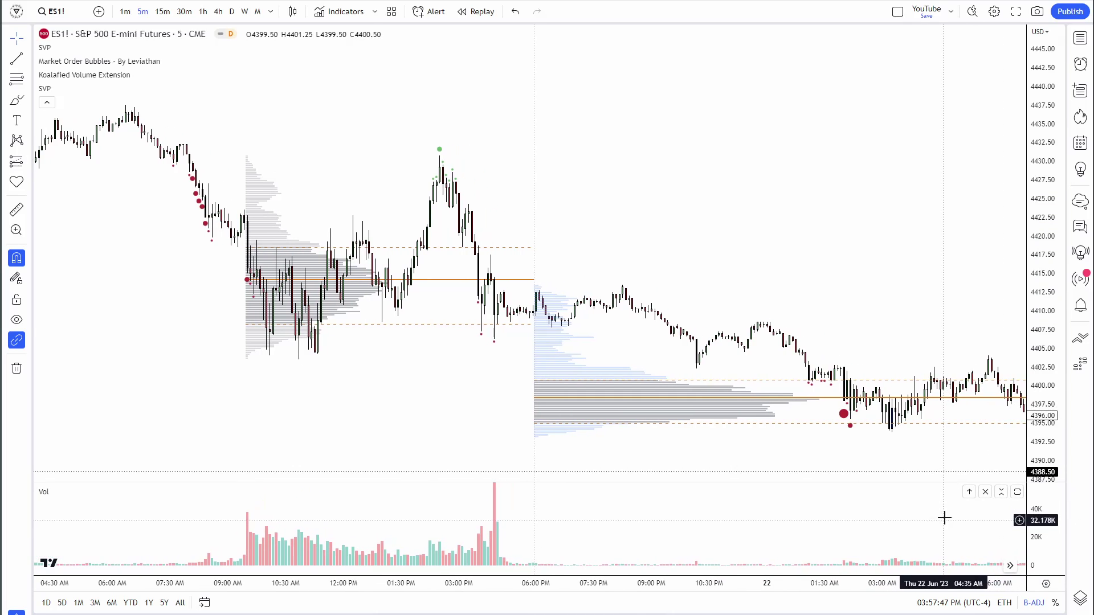
{"action": "left_click_drag", "start_coordinate": [1046, 511], "coordinate": [1045, 523]}
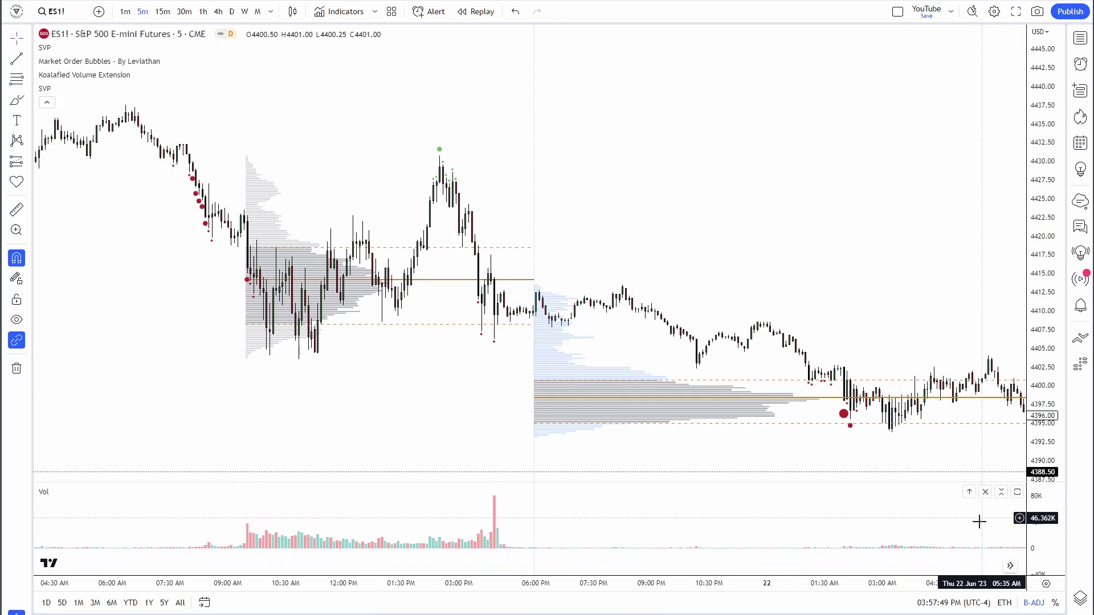
{"action": "left_click_drag", "start_coordinate": [977, 518], "coordinate": [952, 535]}
- Examine the 22 June overnight session's candles, order bubbles and profile with its small volume bars enlarged to a readable scale
{"action": "left_click_drag", "start_coordinate": [946, 363], "coordinate": [669, 220]}
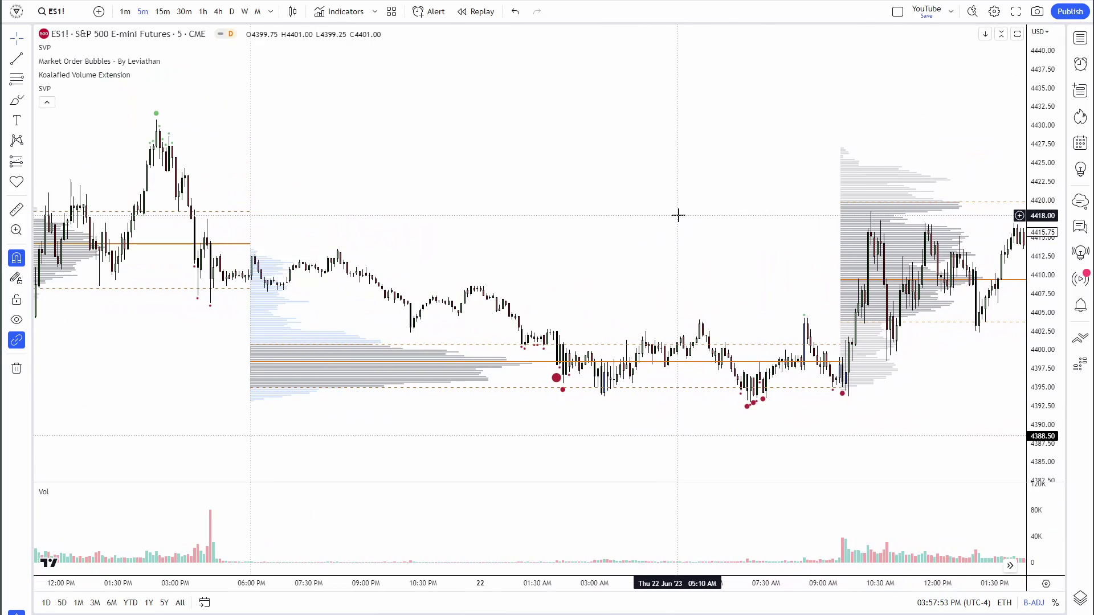
{"action": "scroll", "coordinate": [663, 214], "scroll_direction": "up", "scroll_amount": 1}
{"action": "left_click_drag", "start_coordinate": [681, 218], "coordinate": [719, 226]}
{"action": "scroll", "coordinate": [720, 227], "scroll_direction": "up", "scroll_amount": 1}
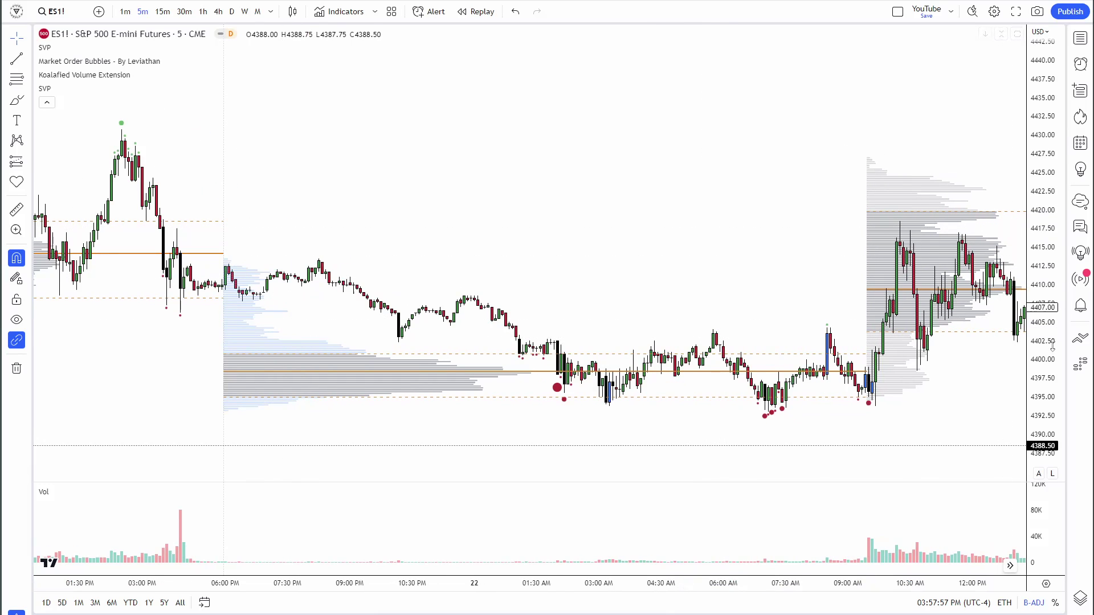
{"action": "left_click_drag", "start_coordinate": [1046, 399], "coordinate": [1046, 344]}
{"action": "left_click_drag", "start_coordinate": [794, 271], "coordinate": [749, 215]}
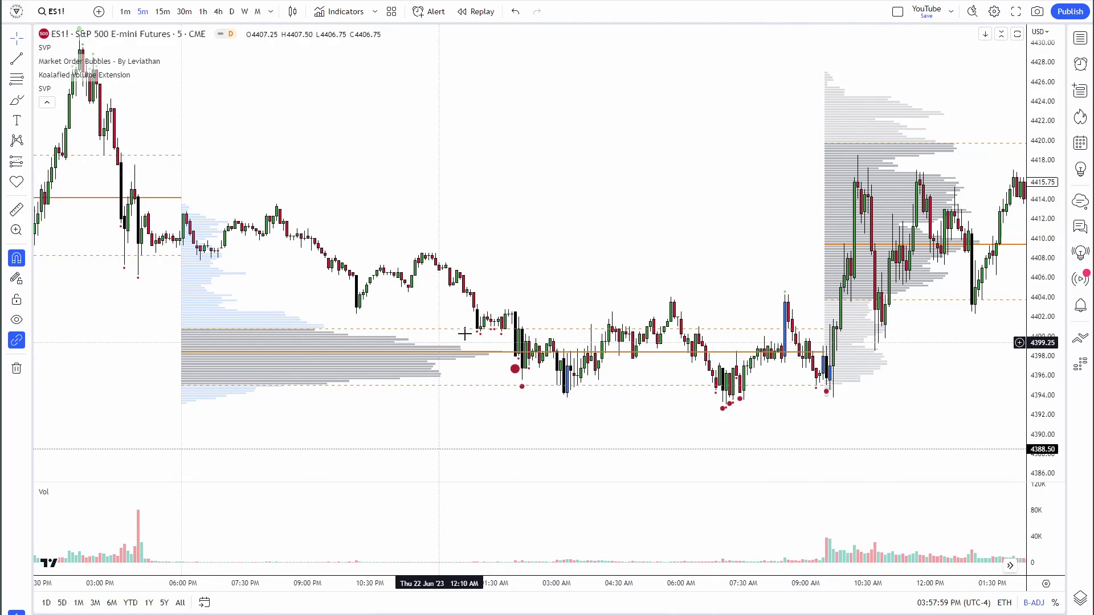
{"action": "left_click_drag", "start_coordinate": [1044, 517], "coordinate": [1038, 422]}
{"action": "left_click_drag", "start_coordinate": [972, 518], "coordinate": [965, 478]}
{"action": "left_click_drag", "start_coordinate": [1038, 533], "coordinate": [1035, 487]}
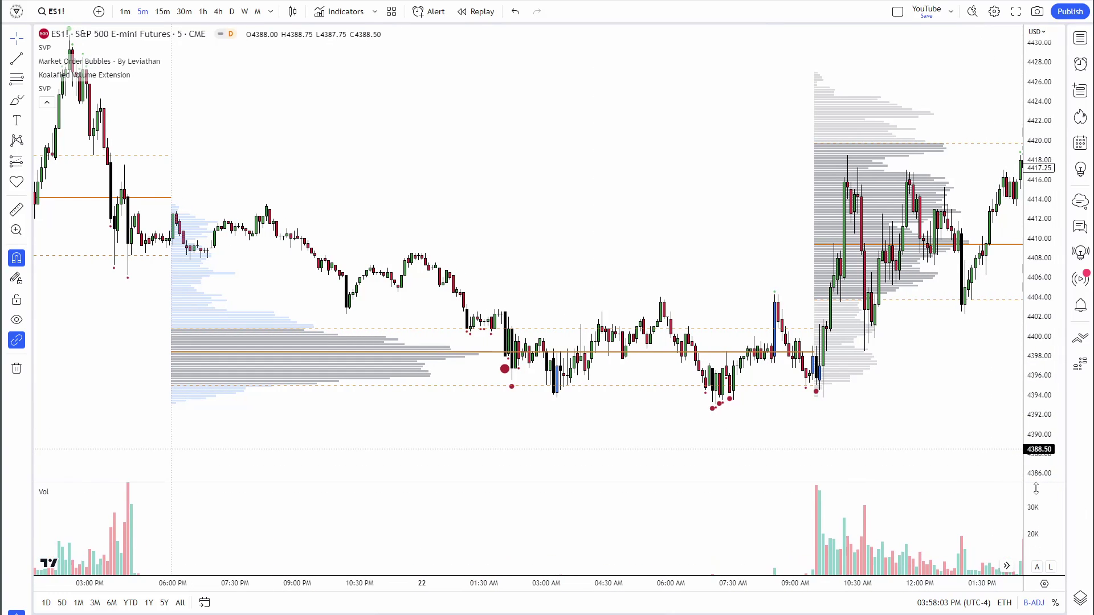
{"action": "left_click_drag", "start_coordinate": [977, 516], "coordinate": [992, 464]}
{"action": "left_click_drag", "start_coordinate": [1046, 516], "coordinate": [1048, 480]}
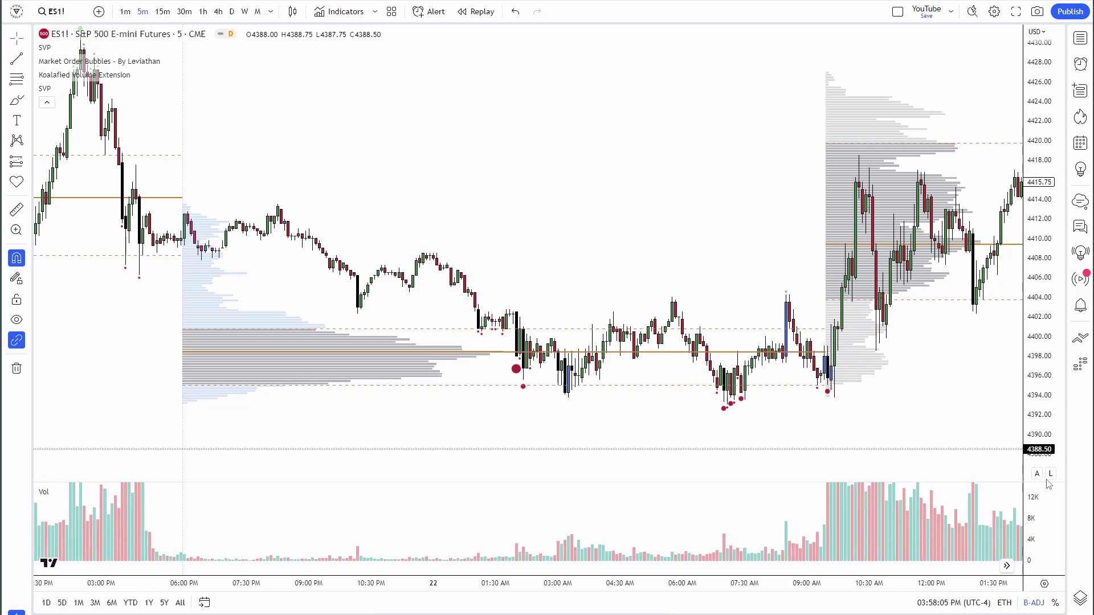
{"action": "left_click_drag", "start_coordinate": [989, 502], "coordinate": [994, 509]}
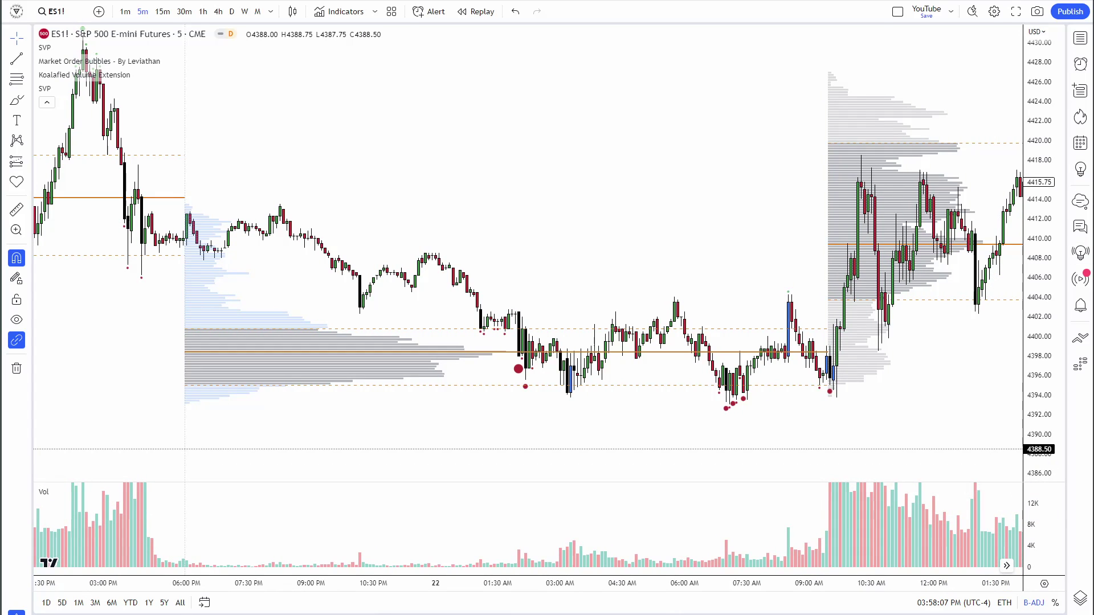
- Outline the high-volume part of the overnight profile and mark the 3 AM low, the rebound and the return to the lows
{"action": "mouse_move", "coordinate": [513, 387]}
{"action": "left_mouse_down"}
{"action": "mouse_move", "coordinate": [614, 381]}
{"action": "mouse_move", "coordinate": [604, 324]}
{"action": "mouse_move", "coordinate": [679, 311]}
{"action": "left_mouse_up"}
{"action": "mouse_move", "coordinate": [203, 300]}
{"action": "left_mouse_down"}
{"action": "mouse_move", "coordinate": [373, 368]}
{"action": "mouse_move", "coordinate": [204, 410]}
{"action": "left_mouse_up"}
{"action": "mouse_move", "coordinate": [675, 305]}
{"action": "left_mouse_down"}
{"action": "mouse_move", "coordinate": [713, 379]}
{"action": "mouse_move", "coordinate": [696, 386]}
{"action": "left_mouse_up"}
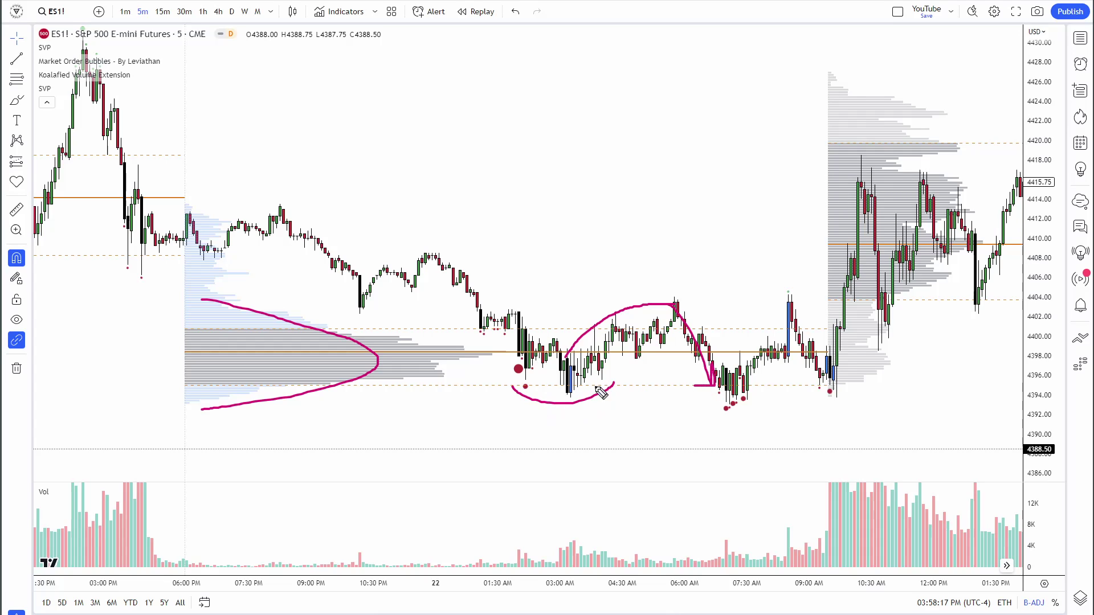
- Mark the red bubbles near 7 AM, a support line at about 4394, the price direction arrows and the rising overnight volume bars
{"action": "mouse_move", "coordinate": [682, 554]}
{"action": "left_mouse_down"}
{"action": "mouse_move", "coordinate": [727, 532]}
{"action": "mouse_move", "coordinate": [728, 543]}
{"action": "left_mouse_up"}
{"action": "mouse_move", "coordinate": [714, 400]}
{"action": "left_mouse_down"}
{"action": "mouse_move", "coordinate": [762, 423]}
{"action": "mouse_move", "coordinate": [750, 395]}
{"action": "left_mouse_up"}
{"action": "left_click_drag", "start_coordinate": [551, 398], "coordinate": [815, 399]}
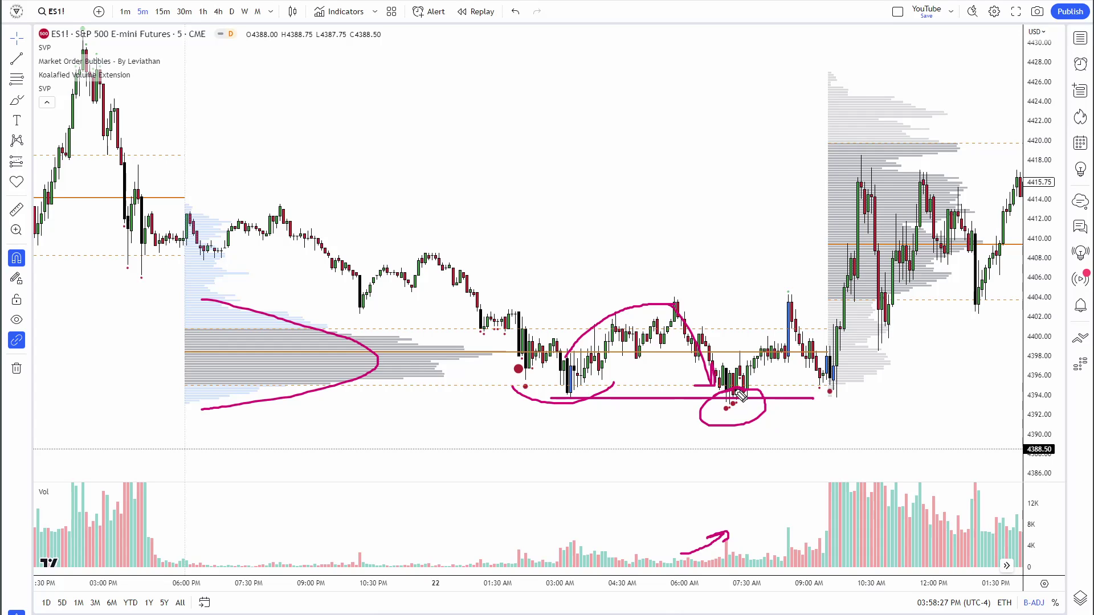
{"action": "mouse_move", "coordinate": [735, 392]}
{"action": "left_mouse_down"}
{"action": "mouse_move", "coordinate": [744, 459]}
{"action": "mouse_move", "coordinate": [752, 446]}
{"action": "left_mouse_up"}
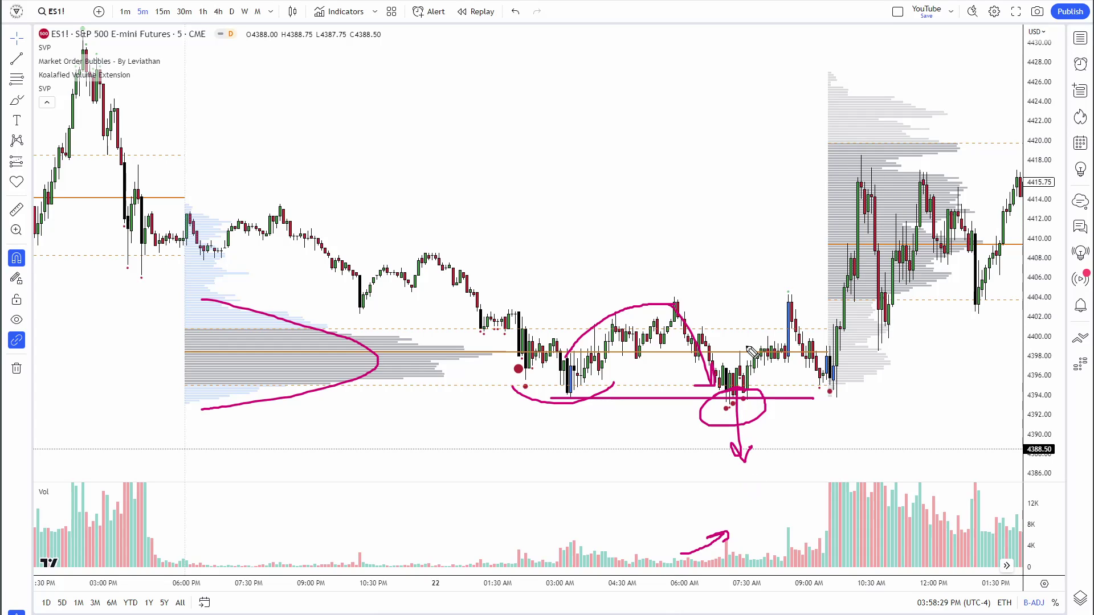
{"action": "left_click_drag", "start_coordinate": [745, 388], "coordinate": [783, 354]}
{"action": "left_click_drag", "start_coordinate": [782, 519], "coordinate": [803, 525]}
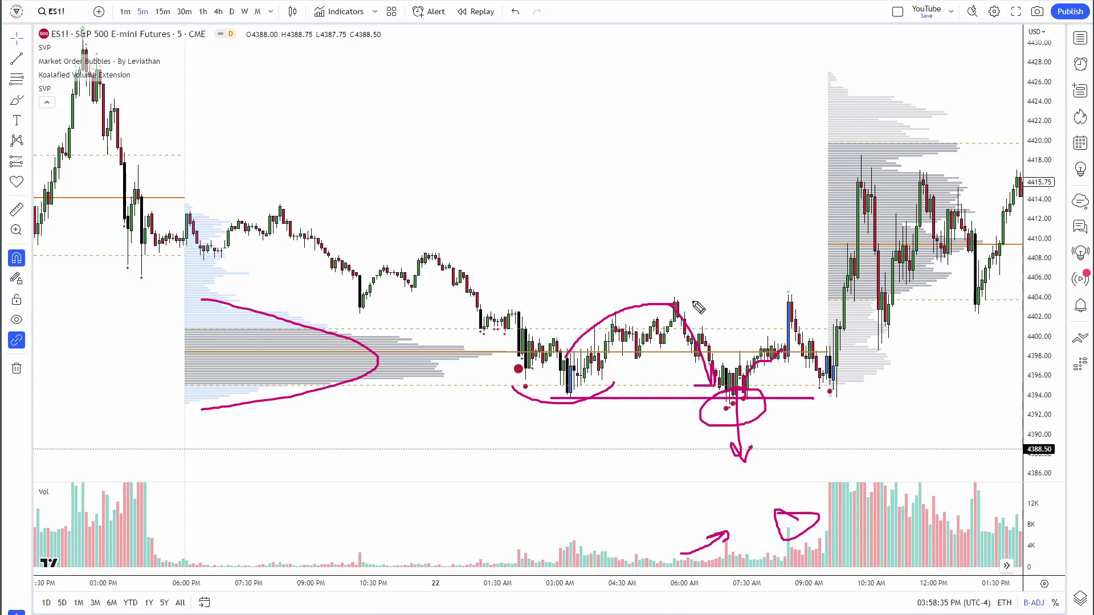
- Mark the overnight profile's low-volume area, draw a level from it at about 4402.50 and arc each price reaction along that level
{"action": "left_click_drag", "start_coordinate": [198, 294], "coordinate": [257, 312]}
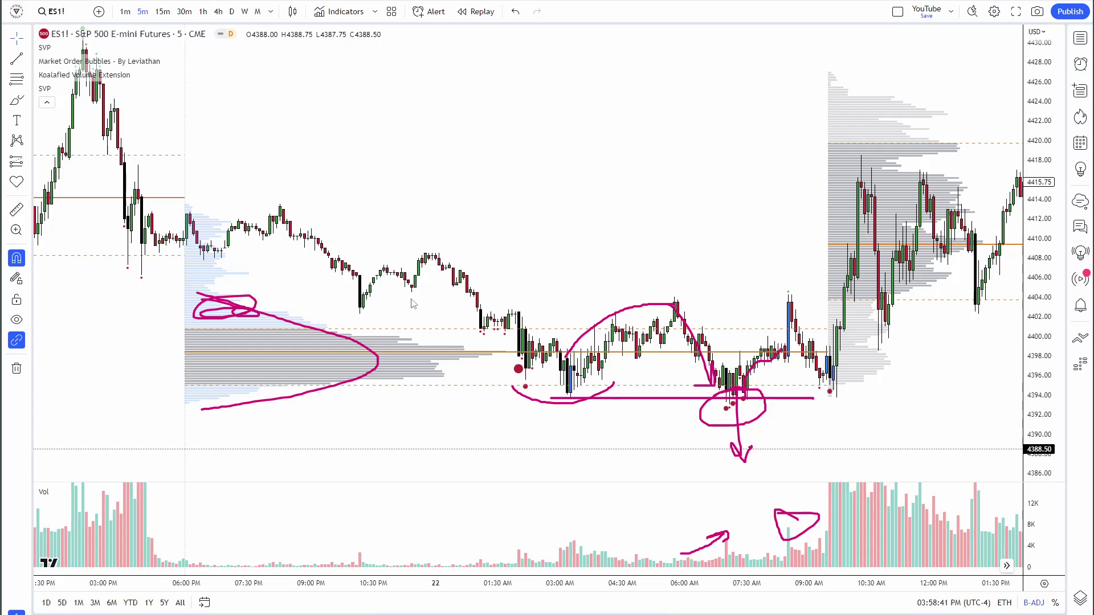
{"action": "left_click_drag", "start_coordinate": [347, 311], "coordinate": [830, 314]}
{"action": "mouse_move", "coordinate": [341, 308]}
{"action": "left_mouse_down"}
{"action": "mouse_move", "coordinate": [358, 326]}
{"action": "mouse_move", "coordinate": [386, 320]}
{"action": "left_mouse_up"}
{"action": "mouse_move", "coordinate": [489, 307]}
{"action": "left_mouse_down"}
{"action": "mouse_move", "coordinate": [621, 312]}
{"action": "mouse_move", "coordinate": [676, 291]}
{"action": "mouse_move", "coordinate": [698, 312]}
{"action": "left_mouse_up"}
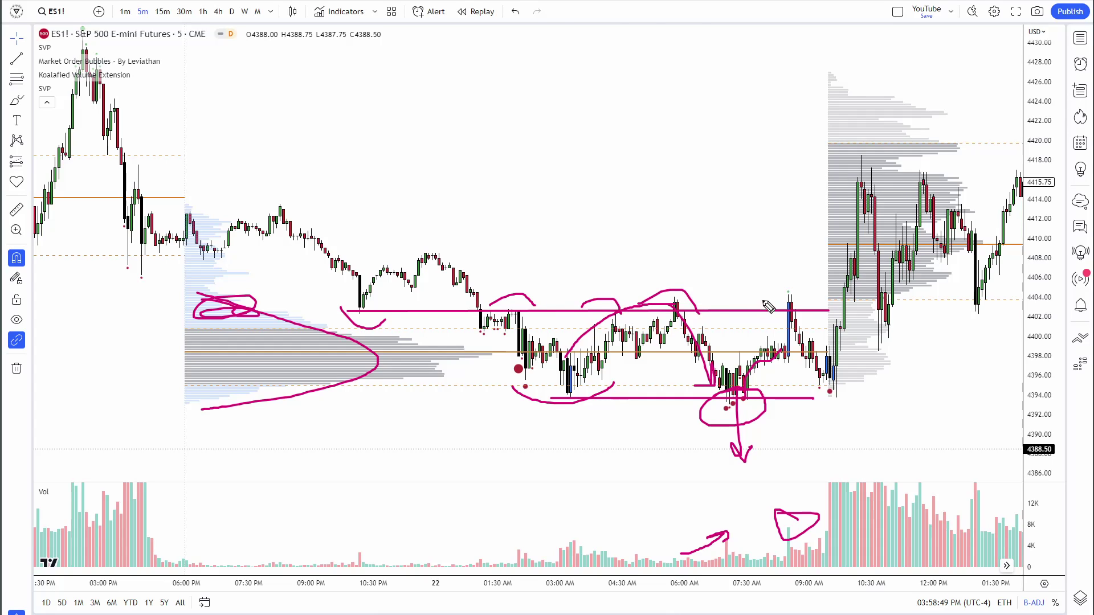
{"action": "left_click_drag", "start_coordinate": [778, 315], "coordinate": [809, 310]}
{"action": "mouse_move", "coordinate": [795, 298]}
{"action": "left_mouse_down"}
{"action": "mouse_move", "coordinate": [782, 307]}
{"action": "mouse_move", "coordinate": [800, 297]}
{"action": "left_mouse_up"}
- Circle the red bubble at the 22 June day-session open and extend the support line at about 4394 beneath it
{"action": "mouse_move", "coordinate": [838, 353]}
{"action": "left_mouse_down"}
{"action": "mouse_move", "coordinate": [848, 370]}
{"action": "mouse_move", "coordinate": [833, 349]}
{"action": "left_mouse_up"}
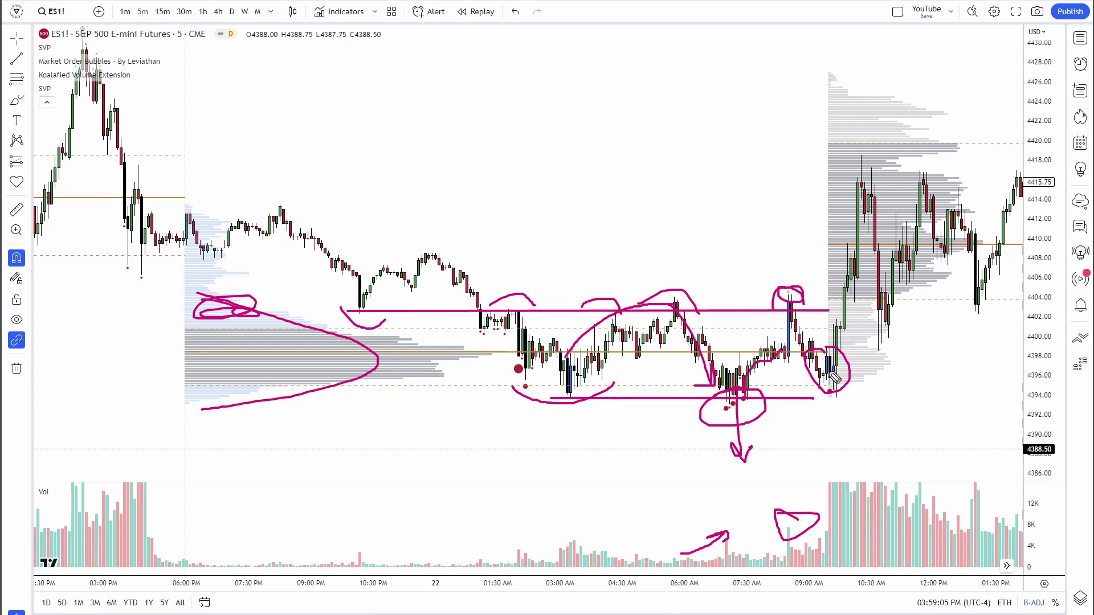
{"action": "key", "text": "ctrl+z"}
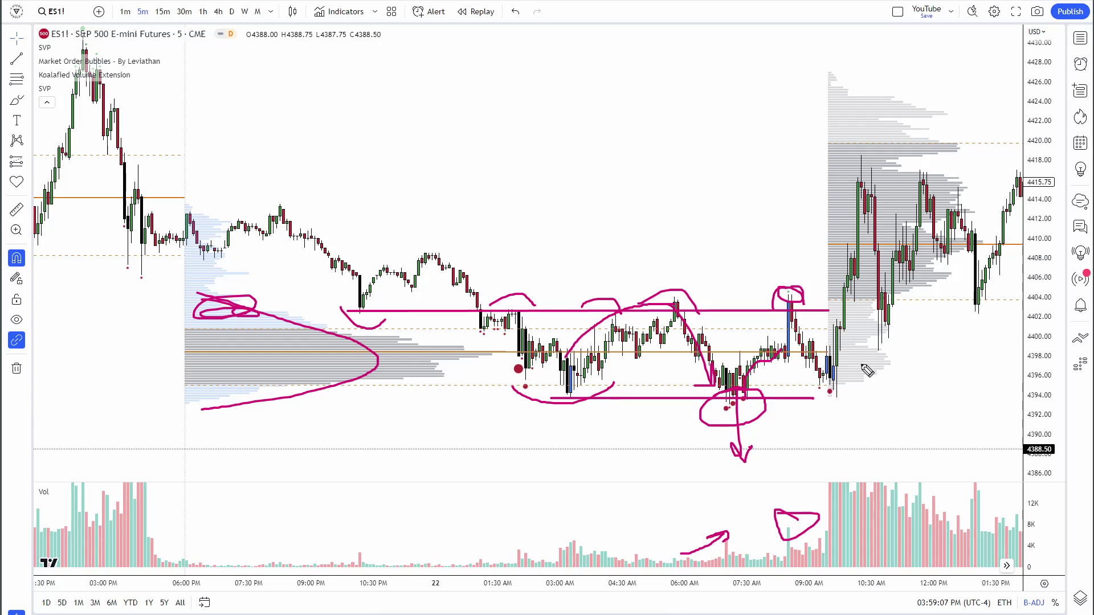
{"action": "mouse_move", "coordinate": [821, 397]}
{"action": "left_mouse_down"}
{"action": "mouse_move", "coordinate": [800, 376]}
{"action": "mouse_move", "coordinate": [849, 409]}
{"action": "mouse_move", "coordinate": [842, 393]}
{"action": "left_mouse_up"}
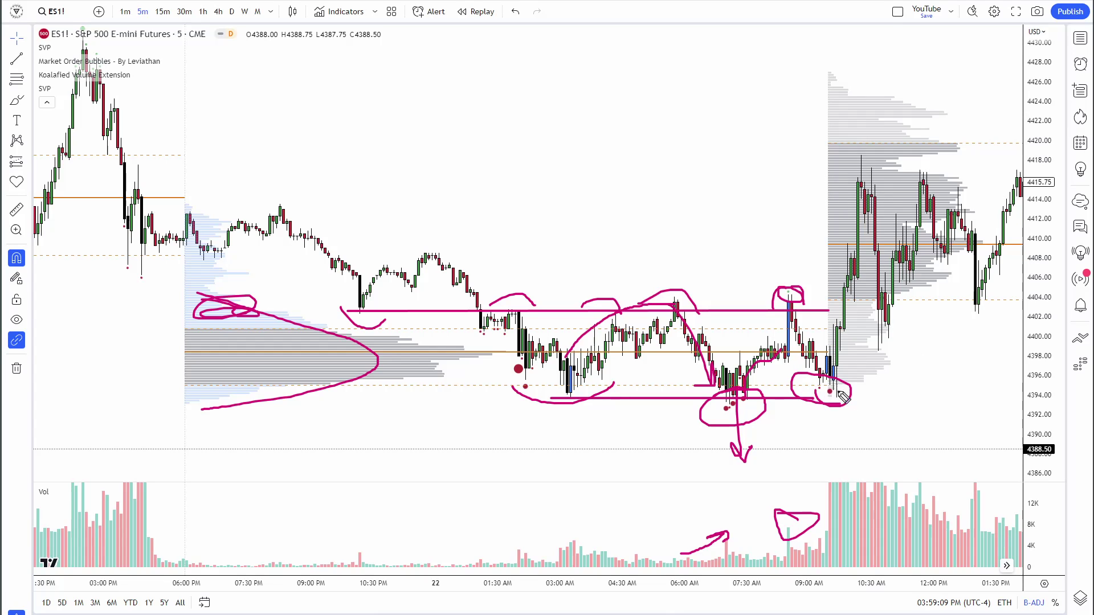
{"action": "left_click_drag", "start_coordinate": [542, 395], "coordinate": [889, 394]}
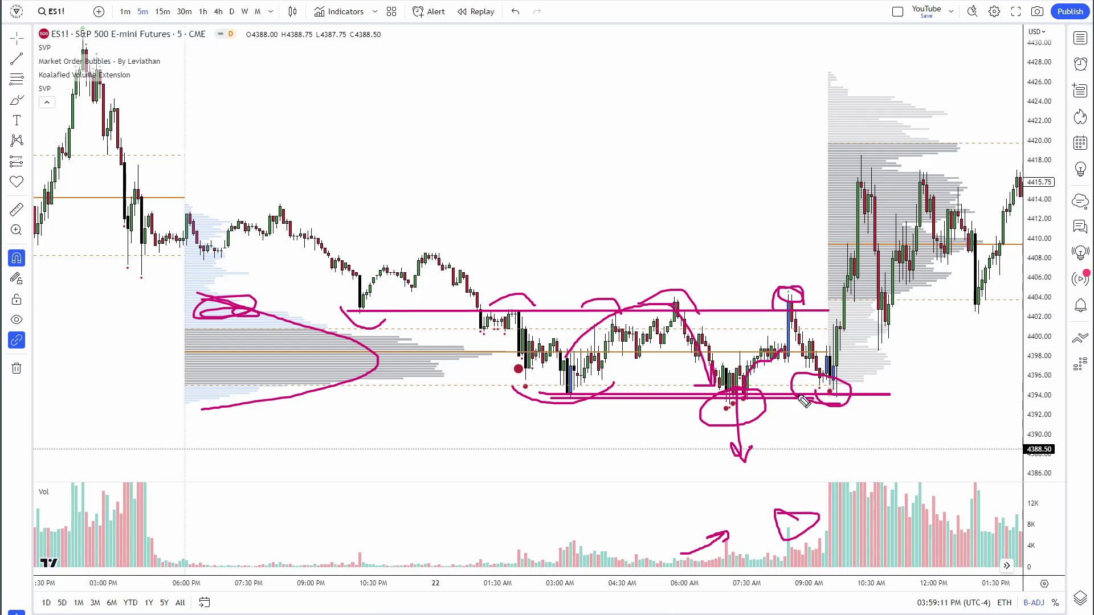
{"action": "left_click_drag", "start_coordinate": [753, 397], "coordinate": [900, 395]}
{"action": "left_click_drag", "start_coordinate": [547, 398], "coordinate": [822, 398]}
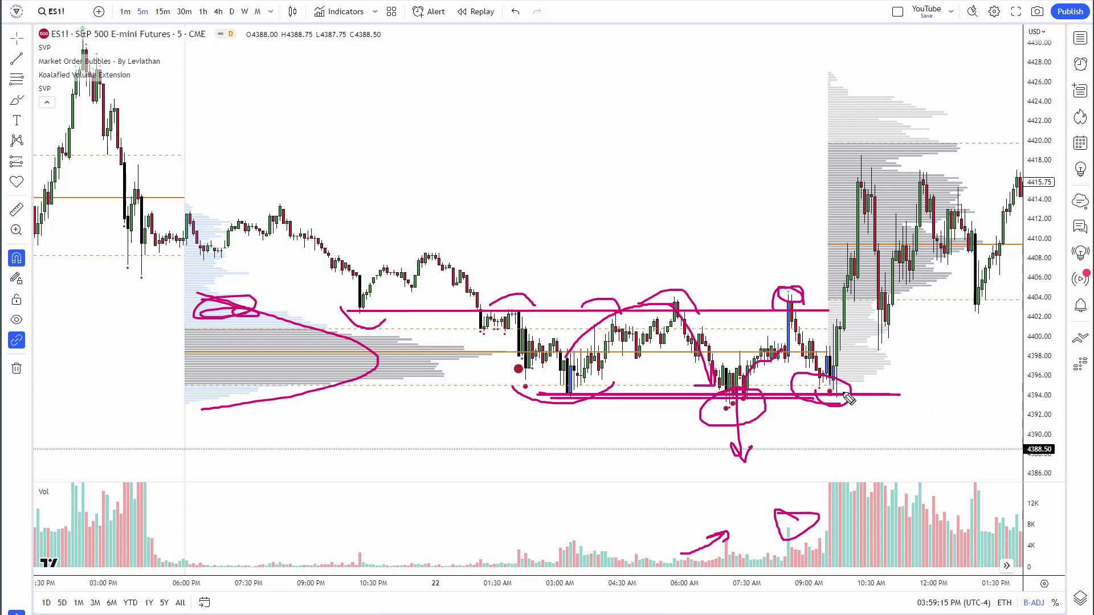
- Draw upward arrows from the 22 June opening low along the rally and clear all freehand markings
{"action": "mouse_move", "coordinate": [838, 409]}
{"action": "left_mouse_down"}
{"action": "mouse_move", "coordinate": [911, 243]}
{"action": "mouse_move", "coordinate": [922, 290]}
{"action": "left_mouse_up"}
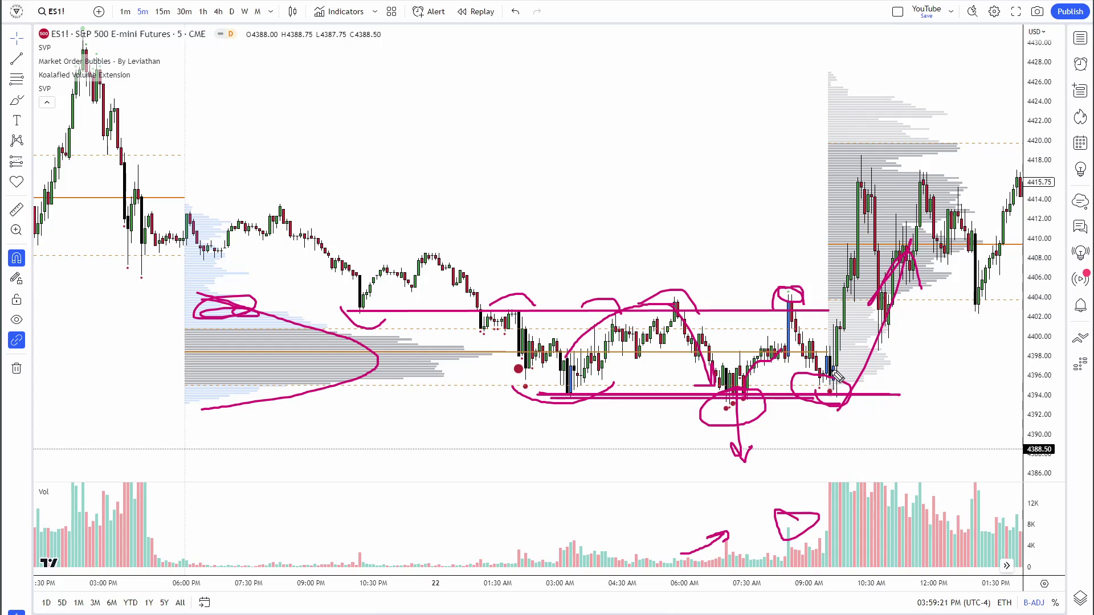
{"action": "left_click_drag", "start_coordinate": [847, 392], "coordinate": [860, 347]}
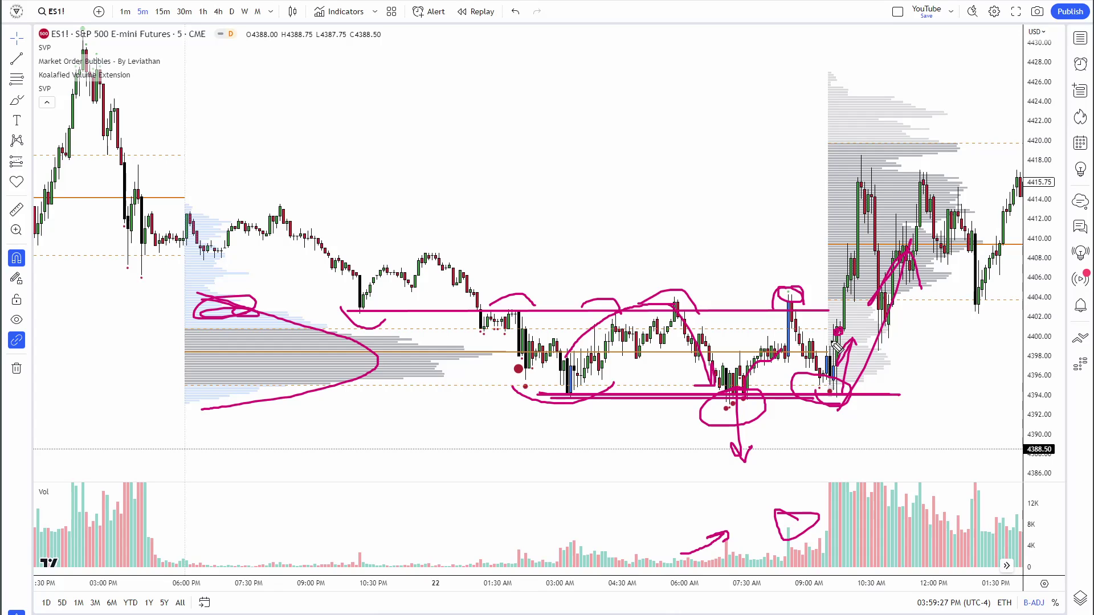
{"action": "mouse_move", "coordinate": [837, 371]}
{"action": "left_mouse_down"}
{"action": "mouse_move", "coordinate": [861, 287]}
{"action": "mouse_move", "coordinate": [857, 305]}
{"action": "left_mouse_up"}
{"action": "key", "text": "Escape"}
- Examine the 22 June day session's profile, afternoon green bubbles and closing volume spike at a readable price and volume scale
{"action": "left_click_drag", "start_coordinate": [1055, 129], "coordinate": [1043, 279]}
{"action": "left_click_drag", "start_coordinate": [639, 176], "coordinate": [551, 212]}
{"action": "left_click_drag", "start_coordinate": [788, 109], "coordinate": [701, 139]}
{"action": "scroll", "coordinate": [701, 140], "scroll_direction": "up", "scroll_amount": 3}
{"action": "left_click_drag", "start_coordinate": [1046, 326], "coordinate": [1046, 227]}
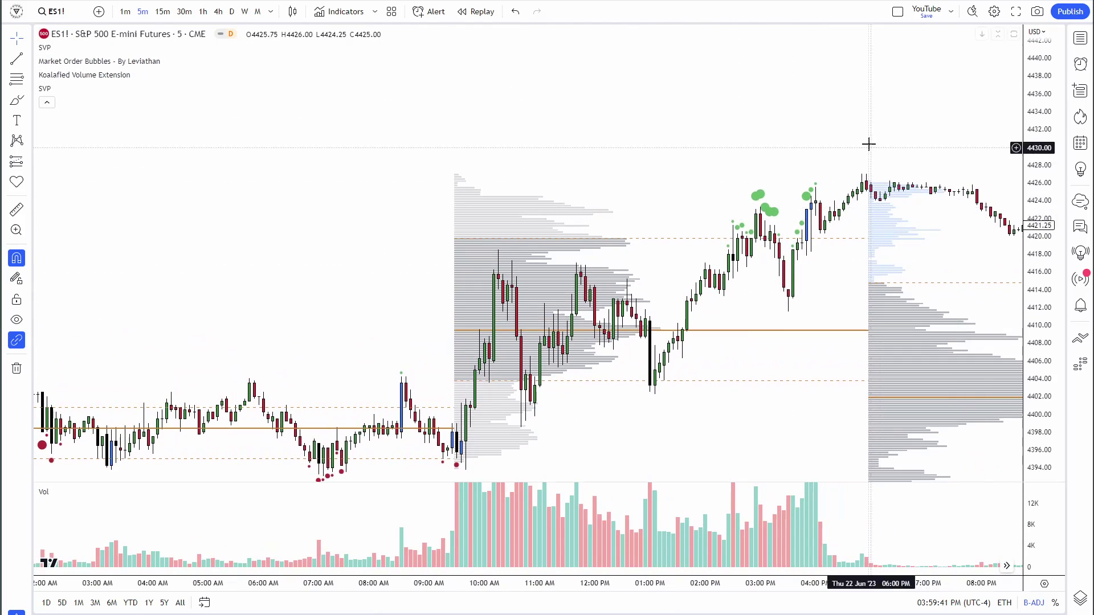
{"action": "left_click_drag", "start_coordinate": [859, 140], "coordinate": [748, 110]}
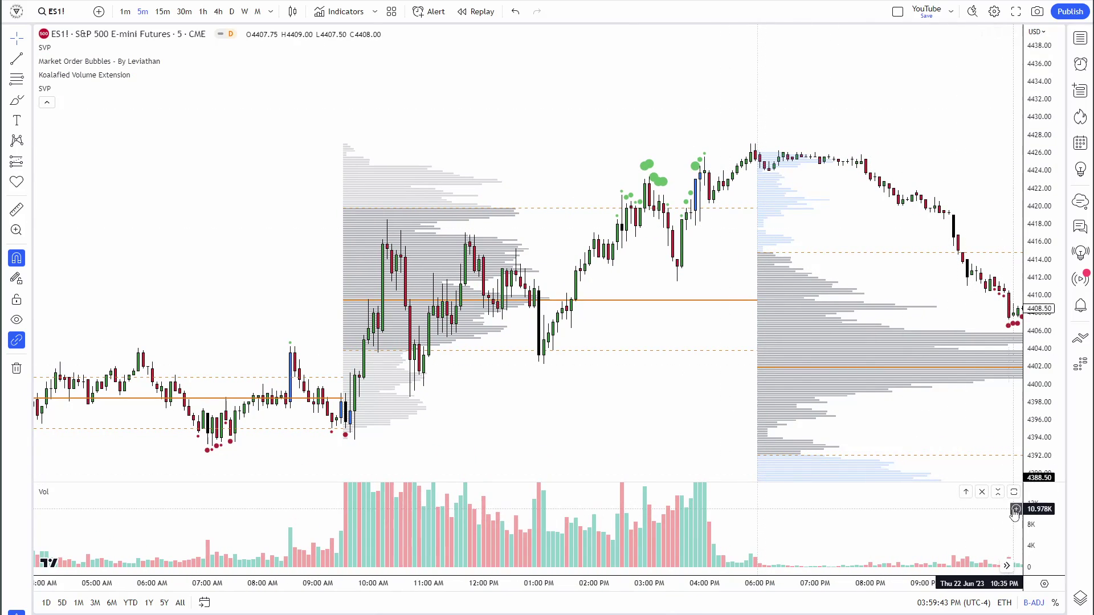
{"action": "left_click_drag", "start_coordinate": [1043, 510], "coordinate": [976, 545]}
{"action": "left_click_drag", "start_coordinate": [1042, 482], "coordinate": [1041, 455]}
{"action": "left_click_drag", "start_coordinate": [1046, 524], "coordinate": [1048, 548]}
{"action": "left_click_drag", "start_coordinate": [980, 503], "coordinate": [970, 517]}
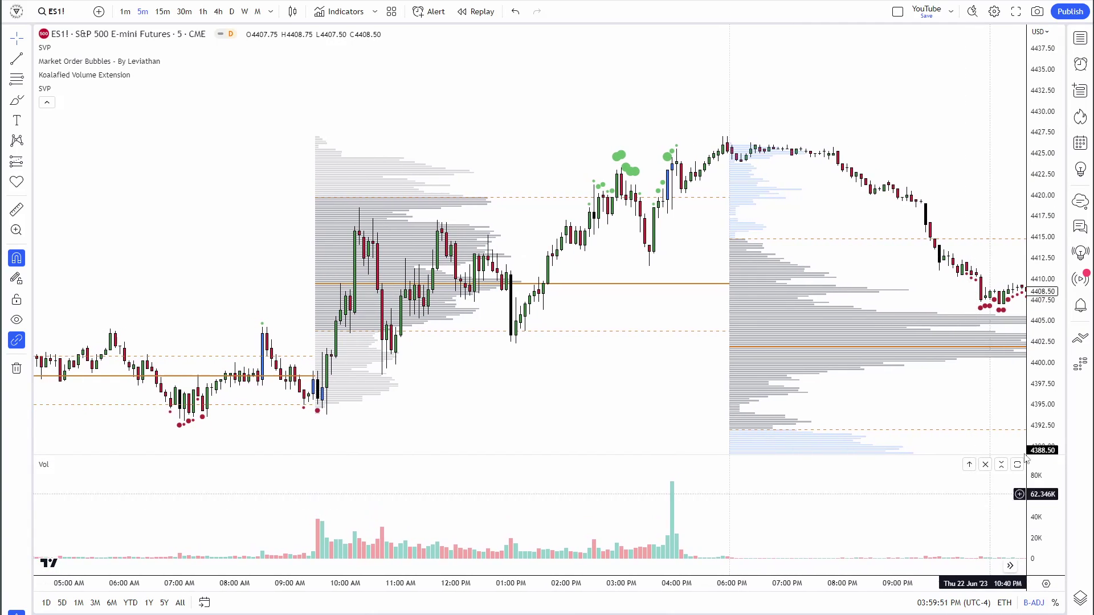
{"action": "mouse_move", "coordinate": [1047, 388]}
{"action": "left_mouse_down"}
{"action": "mouse_move", "coordinate": [1047, 398]}
{"action": "mouse_move", "coordinate": [1048, 382]}
{"action": "left_mouse_up"}
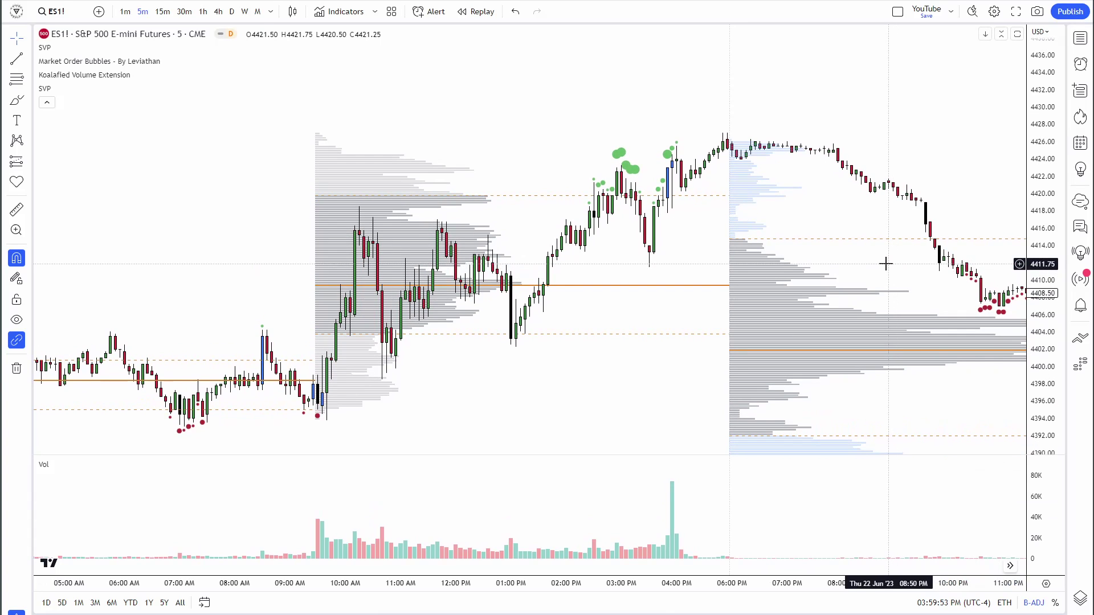
{"action": "scroll", "coordinate": [877, 239], "scroll_direction": "up", "scroll_amount": 3}
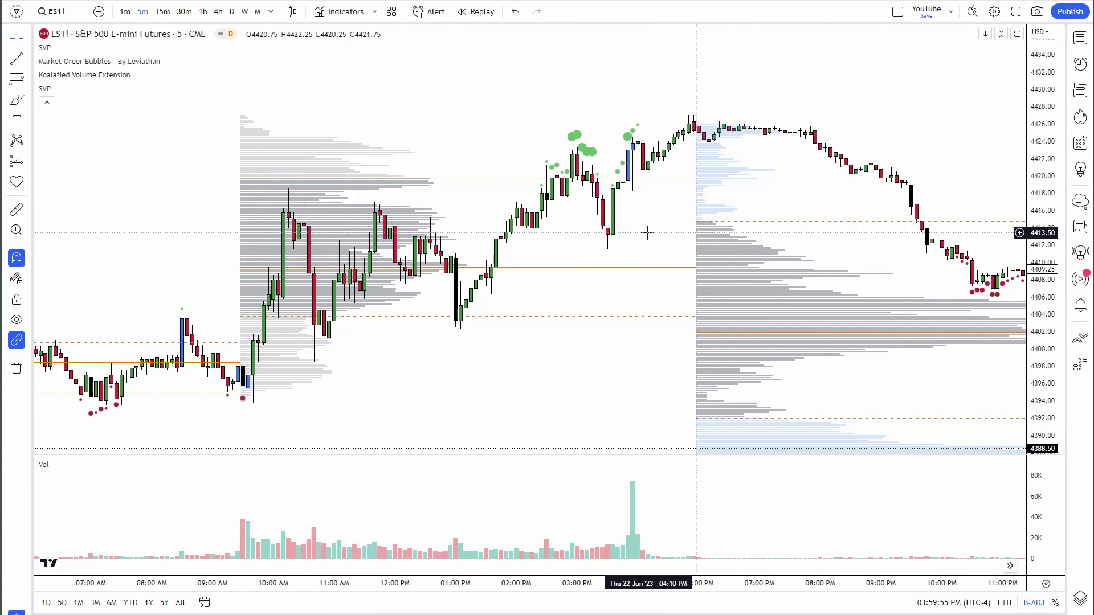
- Draw a large freehand cross beneath the 22 June afternoon rally and clear the markings
{"action": "left_click_drag", "start_coordinate": [647, 232], "coordinate": [627, 224]}
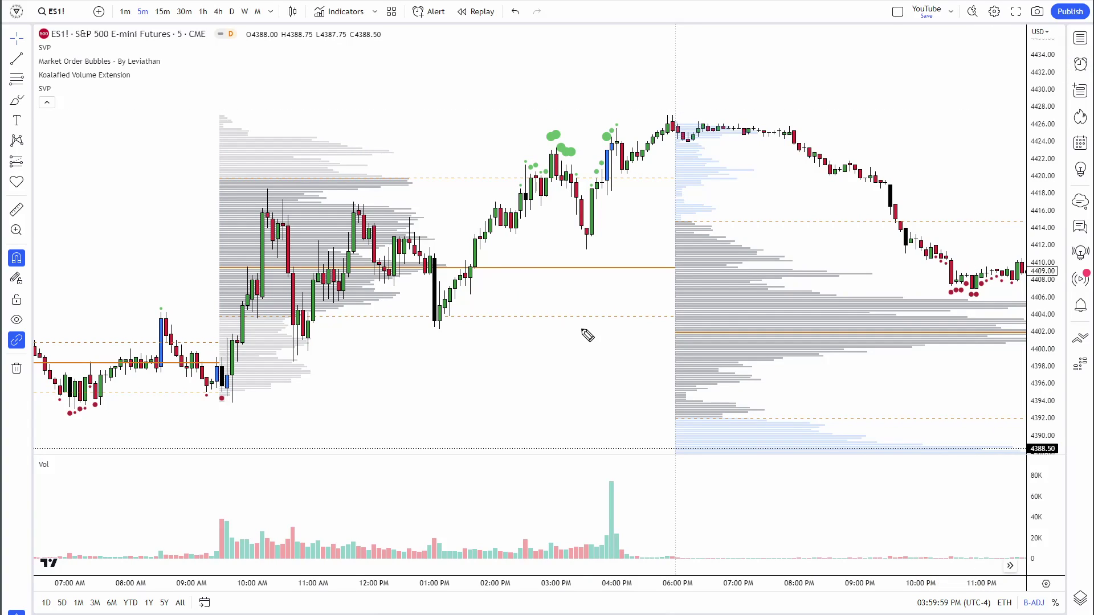
{"action": "left_click_drag", "start_coordinate": [440, 321], "coordinate": [696, 407]}
{"action": "mouse_move", "coordinate": [590, 434]}
{"action": "left_mouse_down"}
{"action": "mouse_move", "coordinate": [615, 330]}
{"action": "mouse_move", "coordinate": [600, 428]}
{"action": "left_mouse_up"}
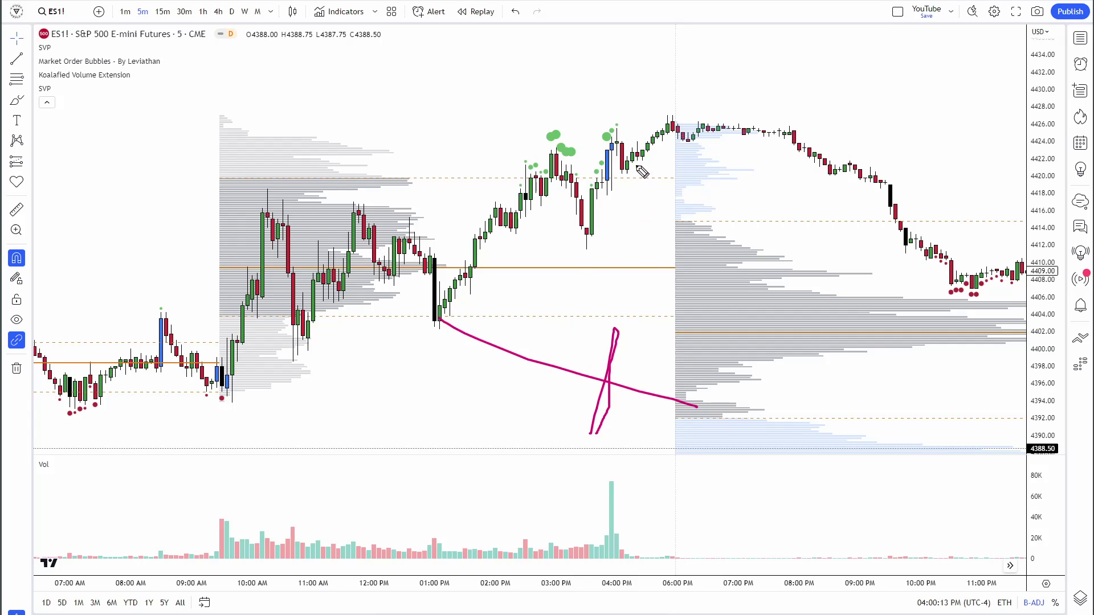
{"action": "key", "text": "Escape"}
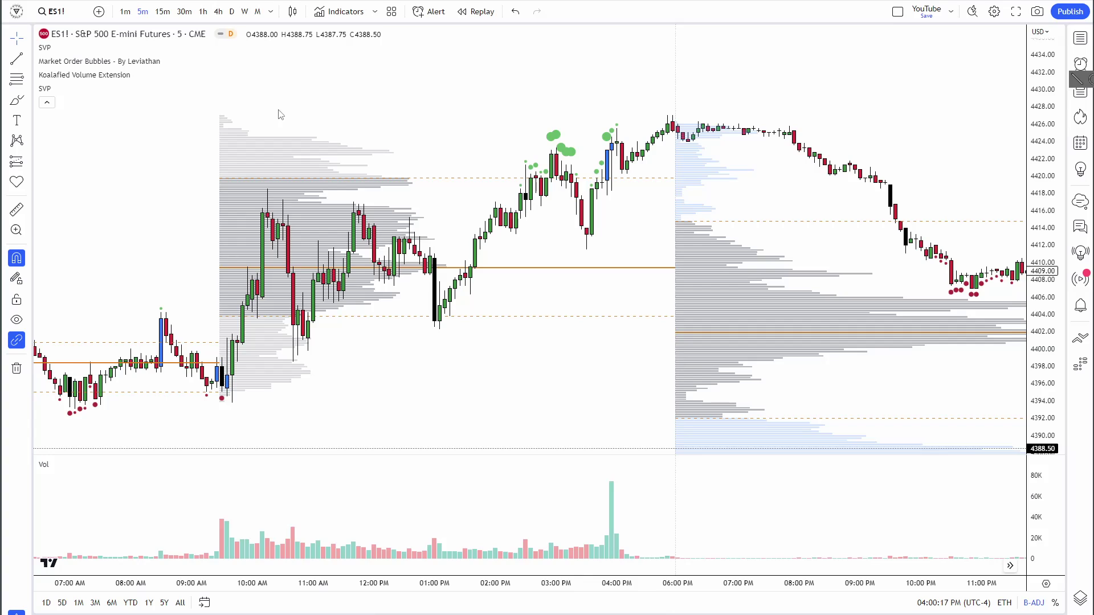
- Box the 22 June range from about 4418 to 4427 and mark the rally into it and the pullback from the first large green bubbles
{"action": "left_click_drag", "start_coordinate": [203, 116], "coordinate": [674, 195]}
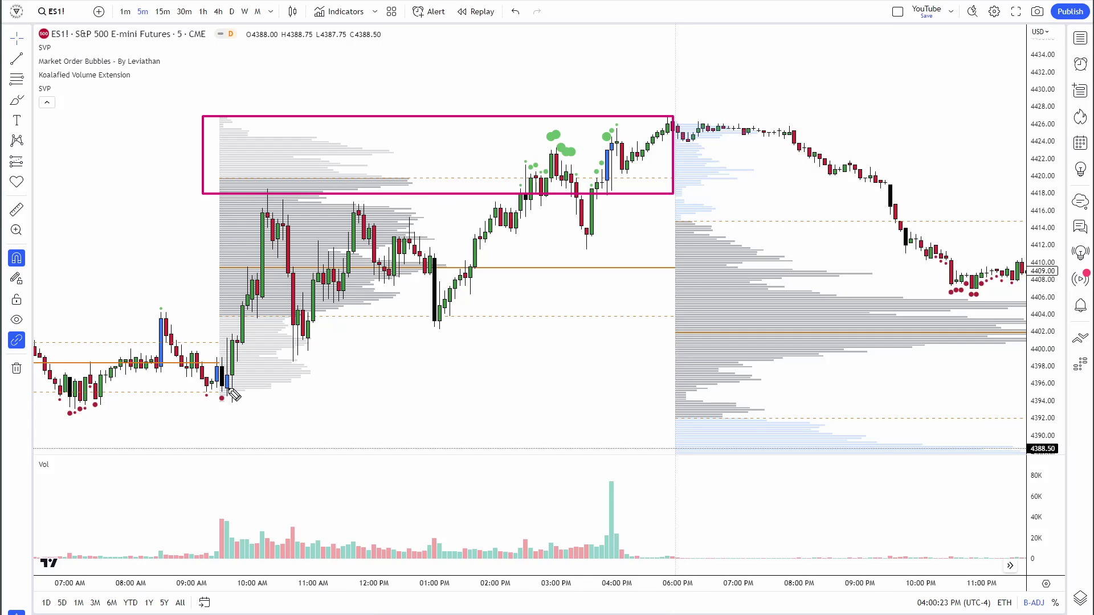
{"action": "mouse_move", "coordinate": [384, 387]}
{"action": "left_mouse_down"}
{"action": "mouse_move", "coordinate": [464, 349]}
{"action": "mouse_move", "coordinate": [511, 287]}
{"action": "mouse_move", "coordinate": [546, 272]}
{"action": "left_mouse_up"}
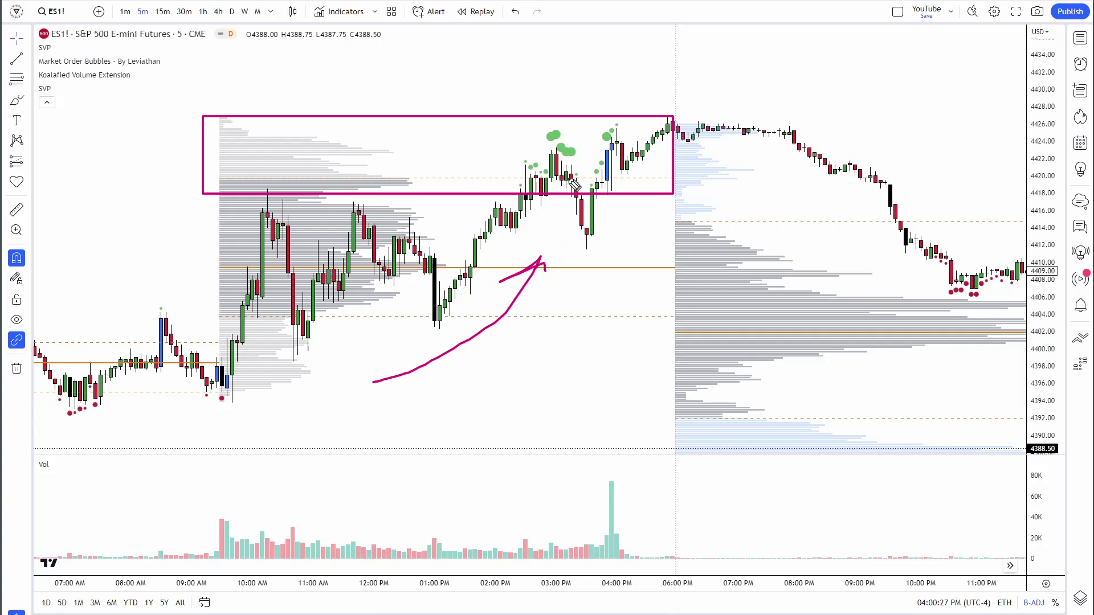
{"action": "mouse_move", "coordinate": [546, 122]}
{"action": "left_mouse_down"}
{"action": "mouse_move", "coordinate": [587, 160]}
{"action": "mouse_move", "coordinate": [523, 133]}
{"action": "mouse_move", "coordinate": [551, 120]}
{"action": "left_mouse_up"}
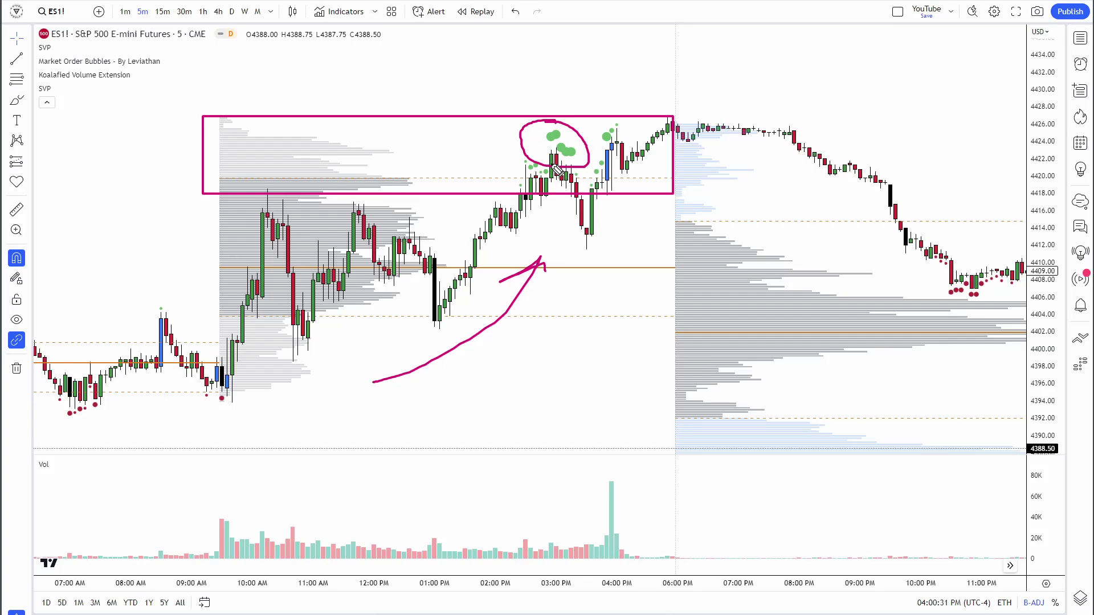
{"action": "mouse_move", "coordinate": [557, 170]}
{"action": "left_mouse_down"}
{"action": "mouse_move", "coordinate": [590, 259]}
{"action": "mouse_move", "coordinate": [563, 245]}
{"action": "left_mouse_up"}
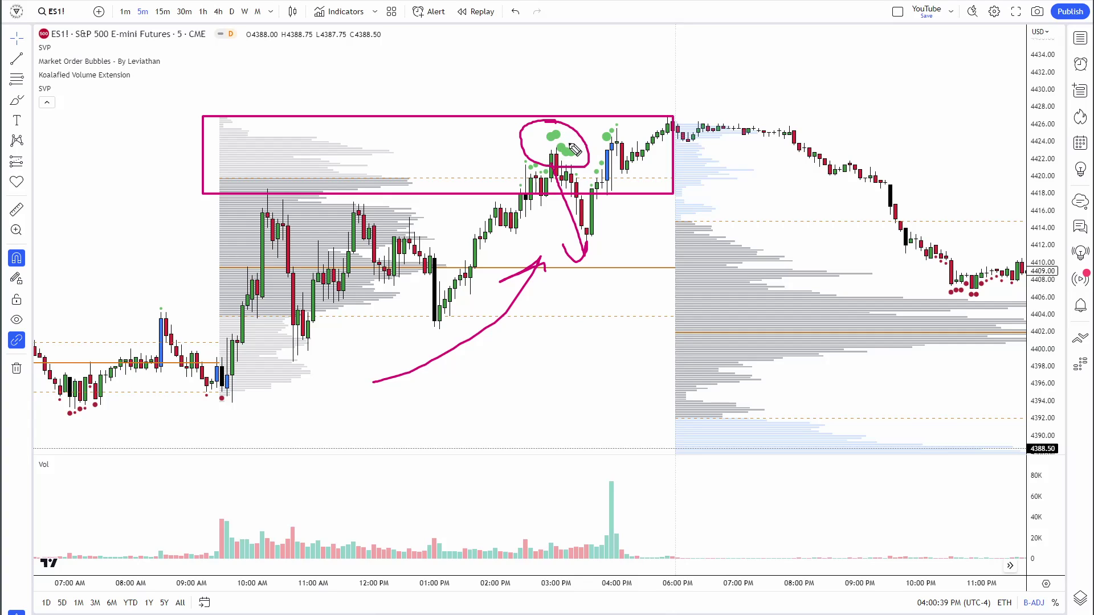
- Circle the 4:00 PM green bubbles and their volume spike, and trace the price and volume reaction after them
{"action": "mouse_move", "coordinate": [624, 124]}
{"action": "left_mouse_down"}
{"action": "mouse_move", "coordinate": [595, 179]}
{"action": "mouse_move", "coordinate": [631, 119]}
{"action": "mouse_move", "coordinate": [613, 191]}
{"action": "left_mouse_up"}
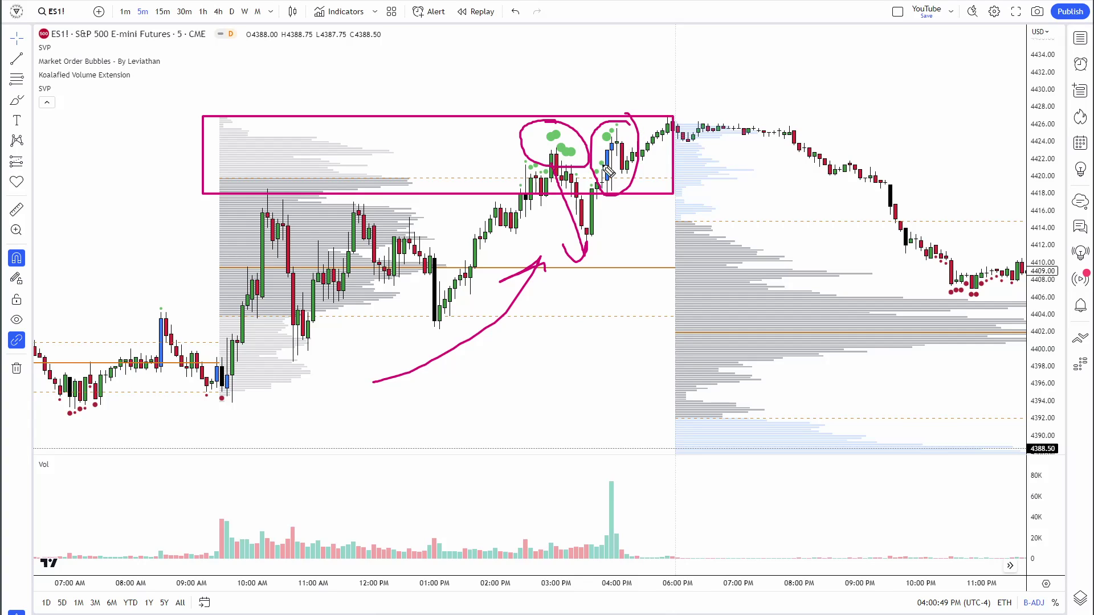
{"action": "left_click_drag", "start_coordinate": [619, 136], "coordinate": [673, 148]}
{"action": "mouse_move", "coordinate": [600, 486]}
{"action": "left_mouse_down"}
{"action": "mouse_move", "coordinate": [638, 491]}
{"action": "mouse_move", "coordinate": [619, 489]}
{"action": "left_mouse_up"}
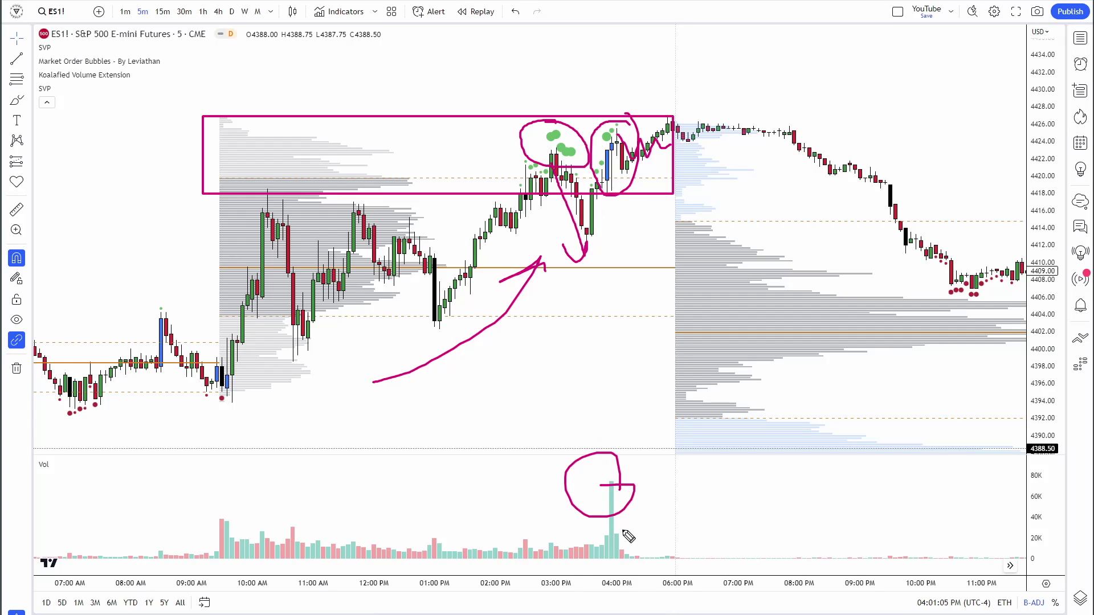
{"action": "left_click_drag", "start_coordinate": [614, 494], "coordinate": [638, 543]}
{"action": "left_click_drag", "start_coordinate": [623, 150], "coordinate": [647, 204]}
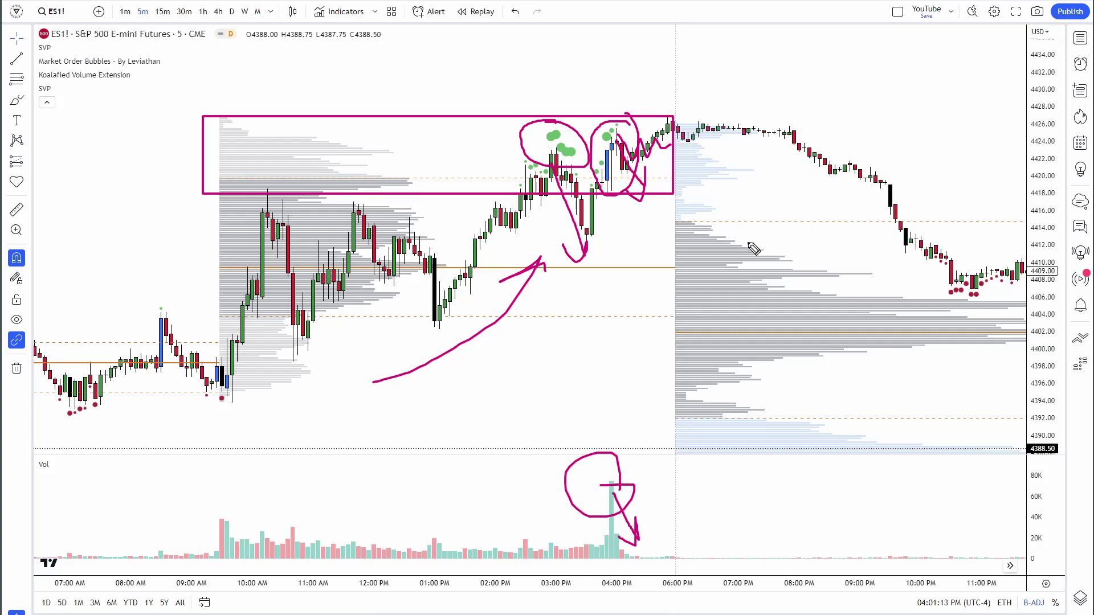
- Cross out the overnight profile area, extend a downward arrow over it and clear all freehand markings
{"action": "left_click_drag", "start_coordinate": [664, 230], "coordinate": [960, 383]}
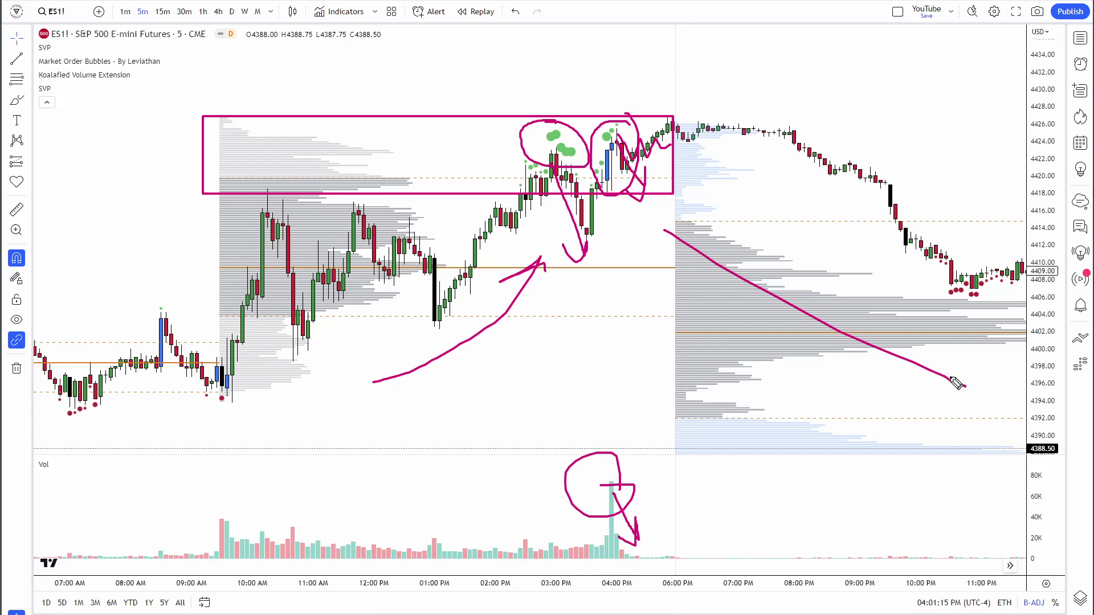
{"action": "left_click_drag", "start_coordinate": [792, 377], "coordinate": [850, 232]}
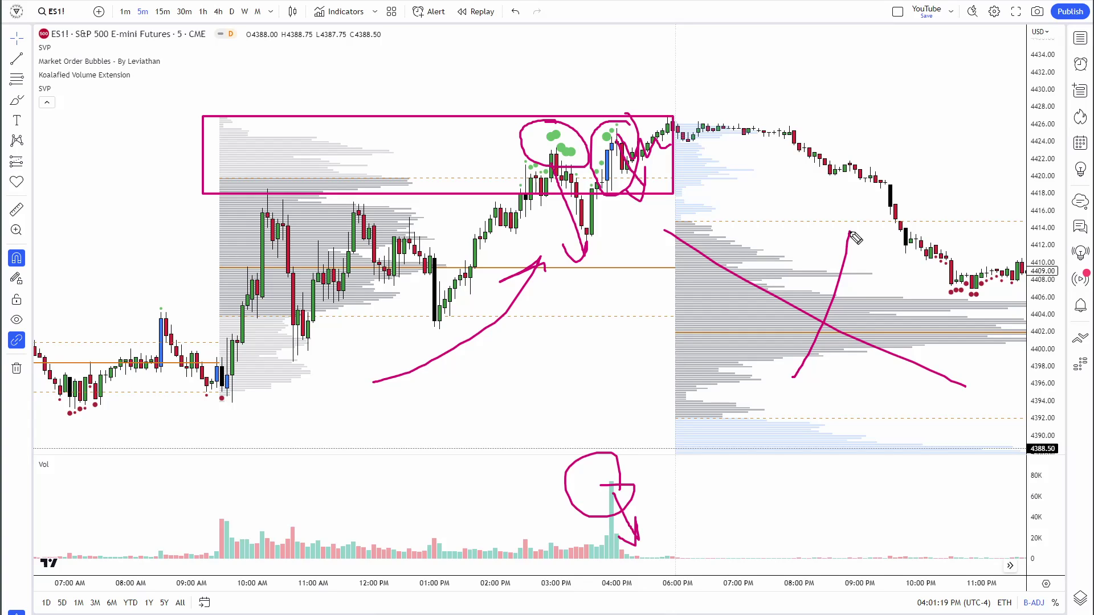
{"action": "mouse_move", "coordinate": [850, 232]}
{"action": "left_mouse_down"}
{"action": "mouse_move", "coordinate": [844, 342]}
{"action": "mouse_move", "coordinate": [861, 358]}
{"action": "mouse_move", "coordinate": [875, 413]}
{"action": "mouse_move", "coordinate": [889, 393]}
{"action": "left_mouse_up"}
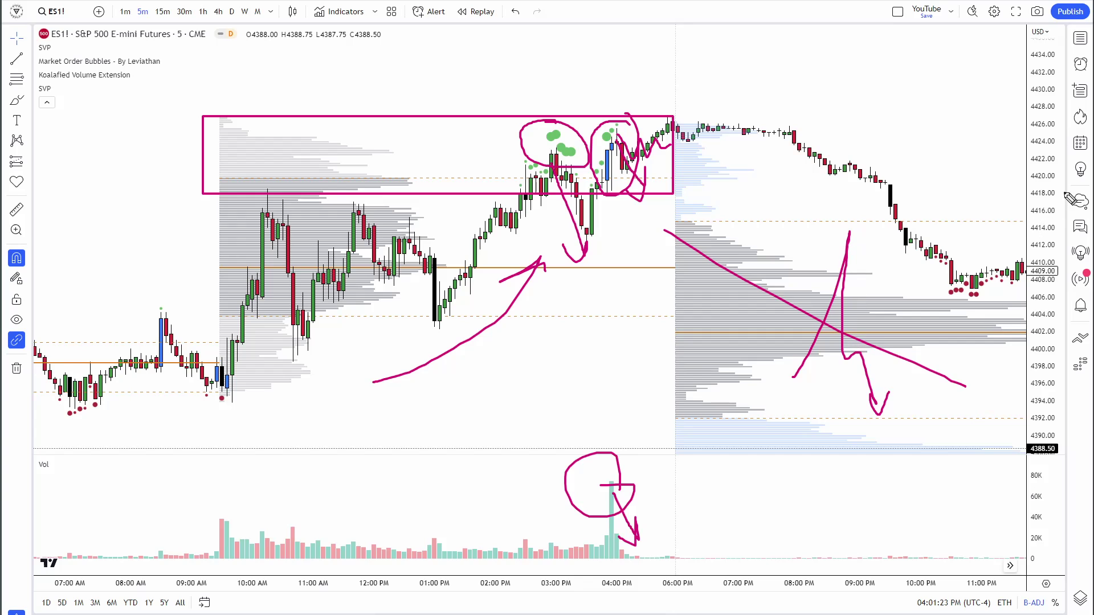
{"action": "key", "text": "Escape"}
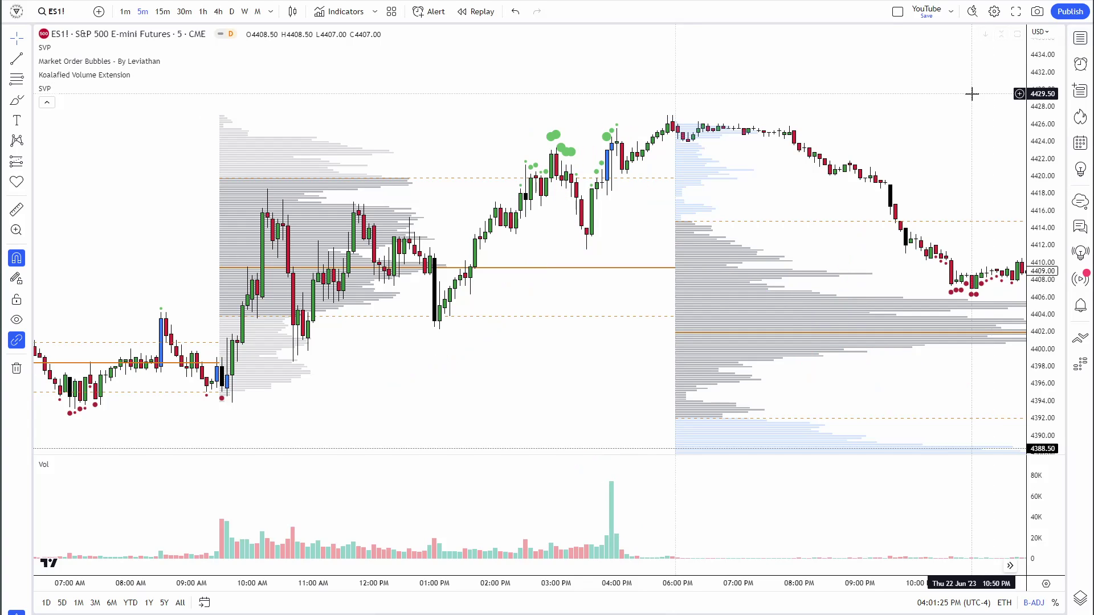
- Box the 23 June overnight high-volume area from about 4398.50 to 4408.50 and trace the price swings inside it
{"action": "left_click_drag", "start_coordinate": [972, 93], "coordinate": [683, 122]}
{"action": "left_click_drag", "start_coordinate": [784, 151], "coordinate": [566, 128]}
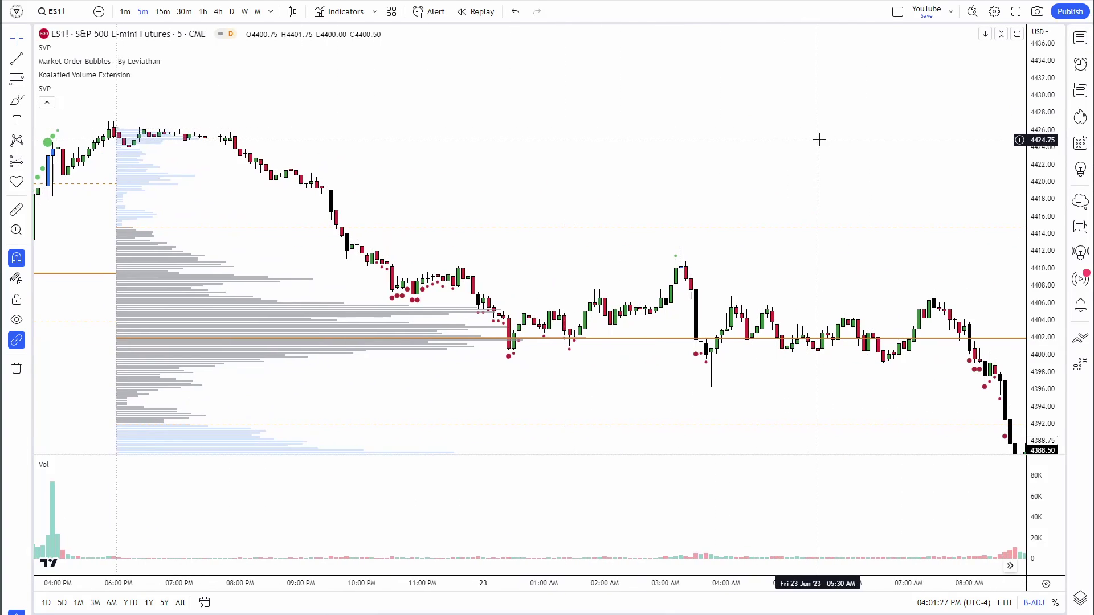
{"action": "left_click_drag", "start_coordinate": [818, 139], "coordinate": [692, 140]}
{"action": "scroll", "coordinate": [692, 140], "scroll_direction": "down", "scroll_amount": 2}
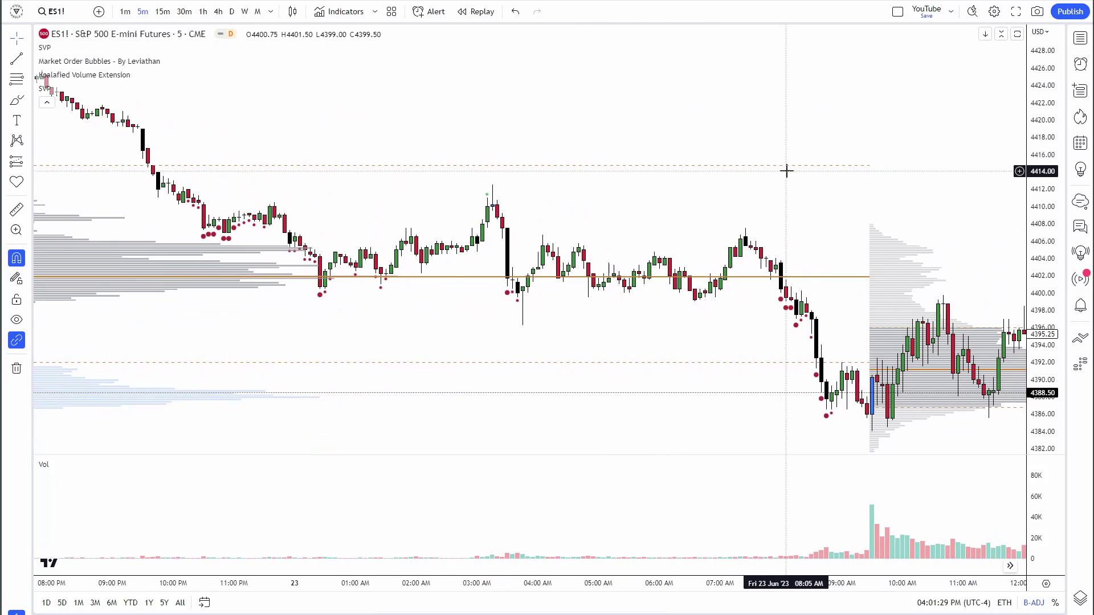
{"action": "scroll", "coordinate": [785, 169], "scroll_direction": "down", "scroll_amount": 2}
{"action": "left_click_drag", "start_coordinate": [874, 163], "coordinate": [833, 171]}
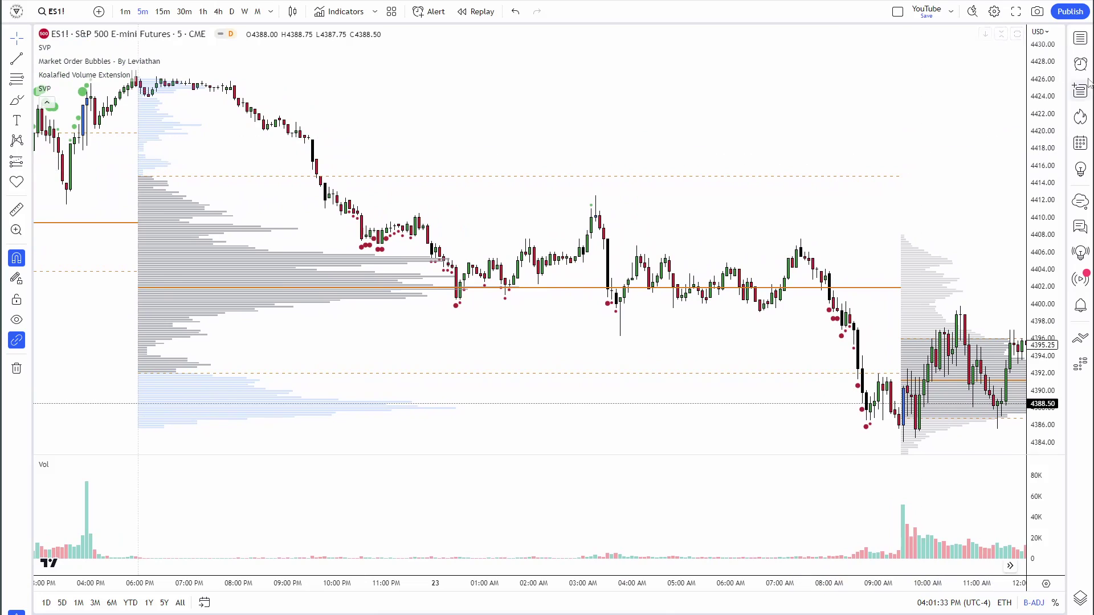
{"action": "left_click", "coordinate": [155, 231]}
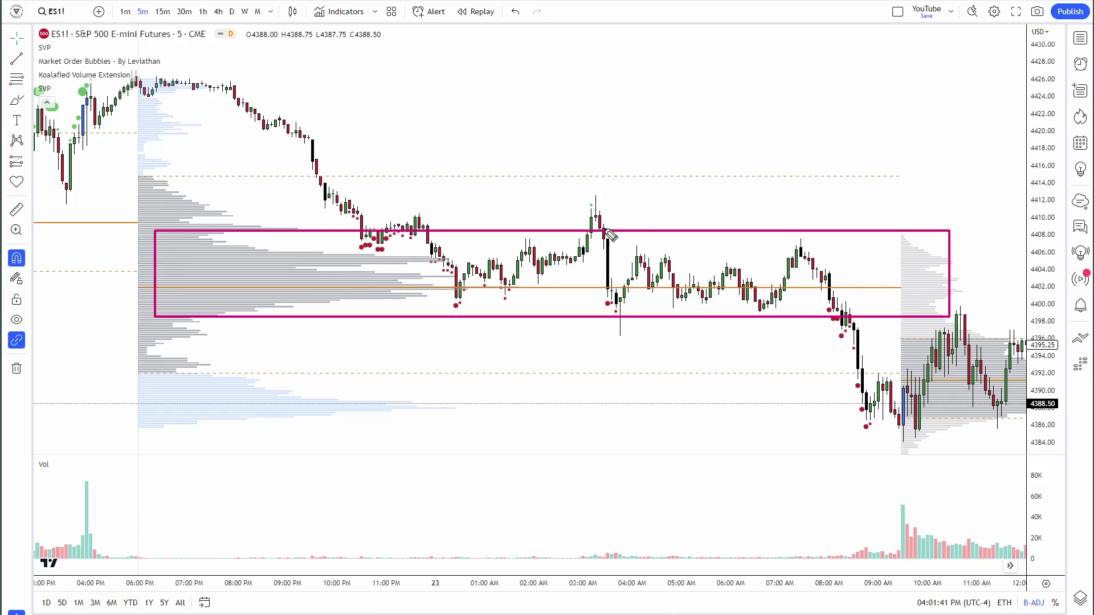
{"action": "mouse_move", "coordinate": [385, 235]}
{"action": "left_mouse_down"}
{"action": "mouse_move", "coordinate": [489, 300]}
{"action": "mouse_move", "coordinate": [652, 301]}
{"action": "mouse_move", "coordinate": [767, 279]}
{"action": "mouse_move", "coordinate": [790, 240]}
{"action": "left_mouse_up"}
- Circle the red bubbles at the box's lower edge near 8:00 AM, arrow the possible price moves and rising volume, and clear the markings
{"action": "mouse_move", "coordinate": [831, 295]}
{"action": "left_mouse_down"}
{"action": "mouse_move", "coordinate": [882, 325]}
{"action": "mouse_move", "coordinate": [854, 298]}
{"action": "left_mouse_up"}
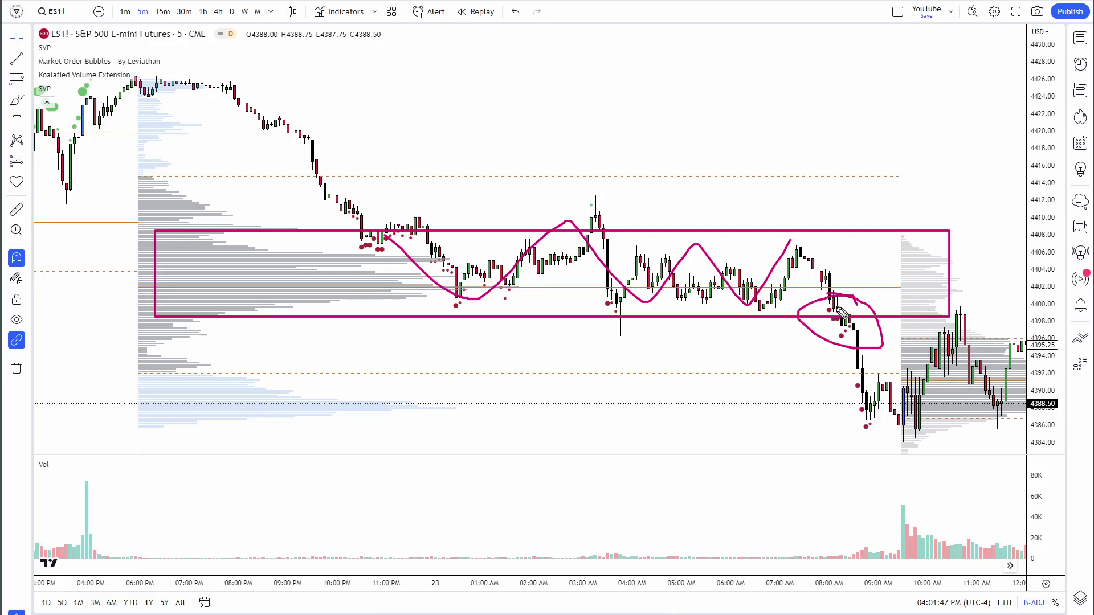
{"action": "mouse_move", "coordinate": [848, 333]}
{"action": "left_mouse_down"}
{"action": "mouse_move", "coordinate": [861, 310]}
{"action": "mouse_move", "coordinate": [816, 308]}
{"action": "mouse_move", "coordinate": [848, 301]}
{"action": "left_mouse_up"}
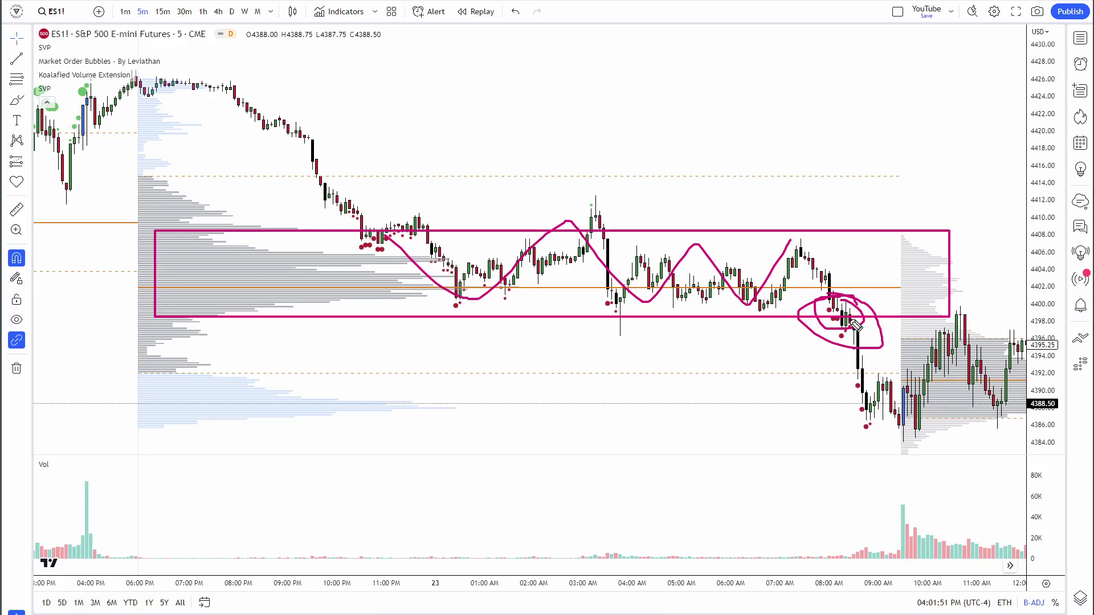
{"action": "mouse_move", "coordinate": [855, 317]}
{"action": "left_mouse_down"}
{"action": "mouse_move", "coordinate": [902, 235]}
{"action": "mouse_move", "coordinate": [909, 250]}
{"action": "left_mouse_up"}
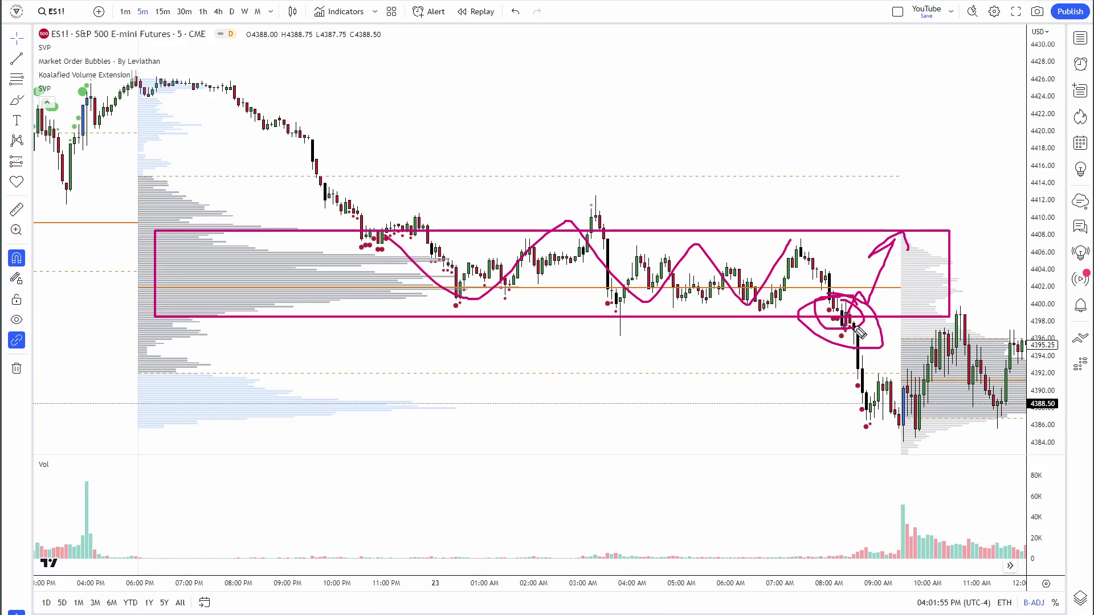
{"action": "left_click_drag", "start_coordinate": [843, 550], "coordinate": [865, 536]}
{"action": "mouse_move", "coordinate": [872, 328]}
{"action": "left_mouse_down"}
{"action": "mouse_move", "coordinate": [898, 373]}
{"action": "mouse_move", "coordinate": [901, 353]}
{"action": "left_mouse_up"}
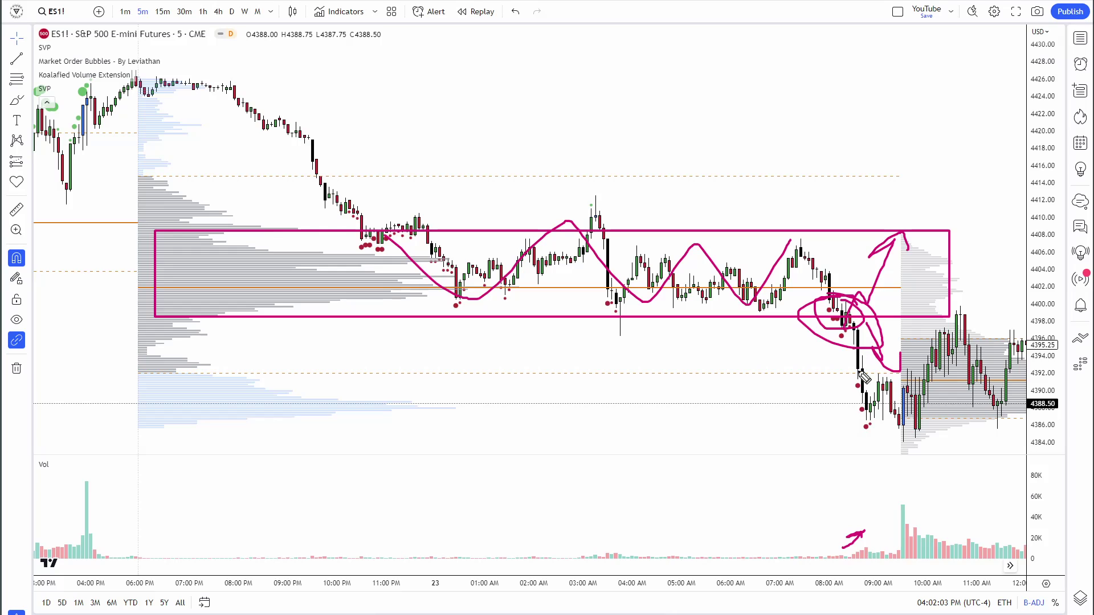
{"action": "key", "text": "ctrl+shift+8"}
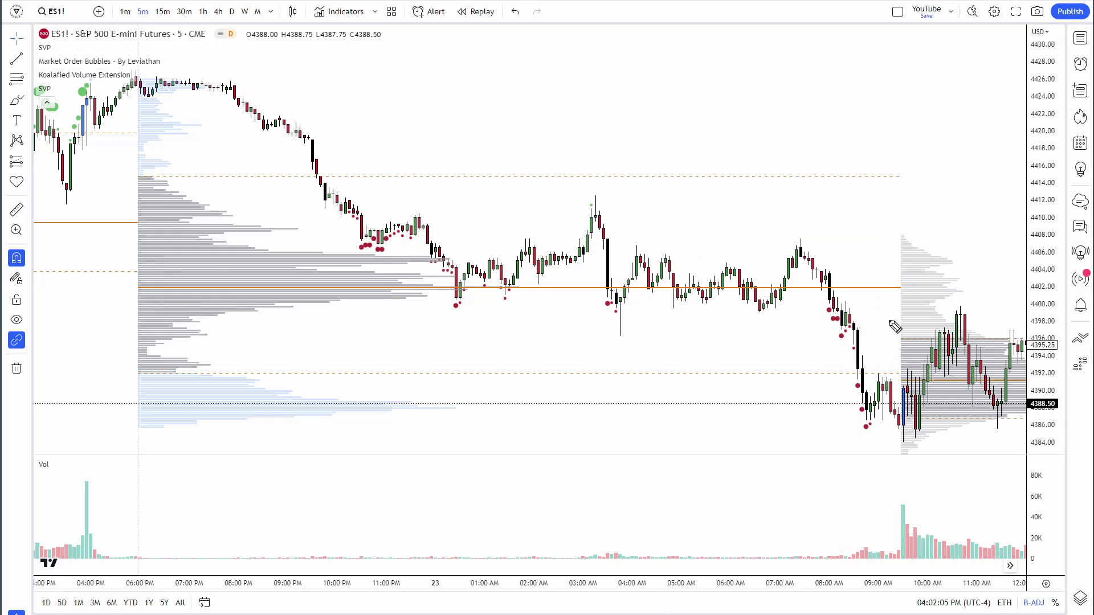
- Circle the 8:00 to 9:00 AM selloff, draw a level at about 4399 and mark the rising volume, clearing the markings at the end
{"action": "left_click_drag", "start_coordinate": [847, 308], "coordinate": [845, 294]}
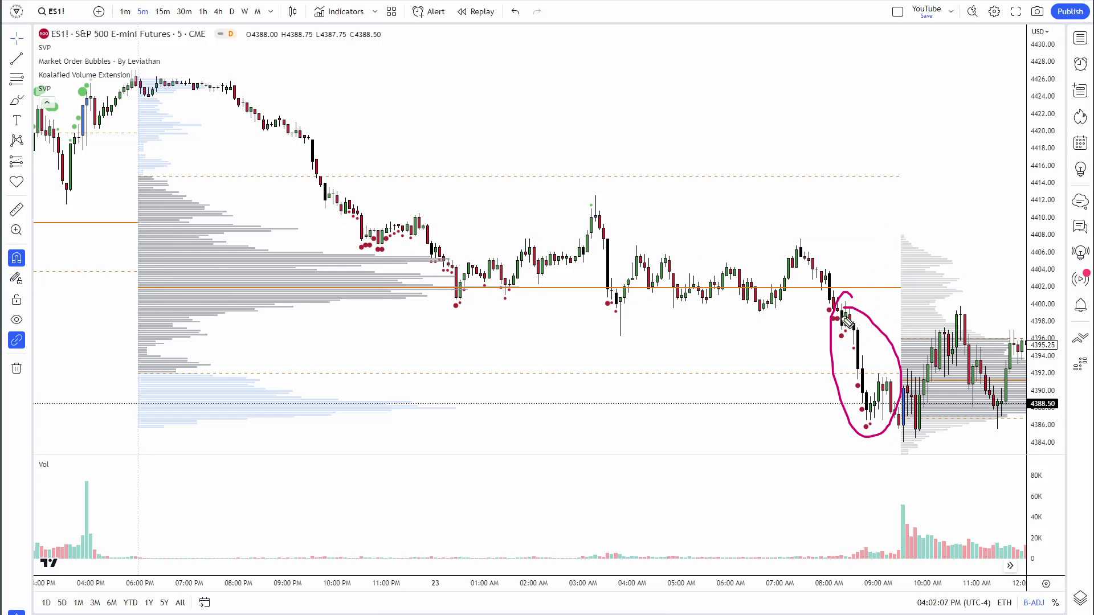
{"action": "left_click_drag", "start_coordinate": [438, 306], "coordinate": [1008, 313]}
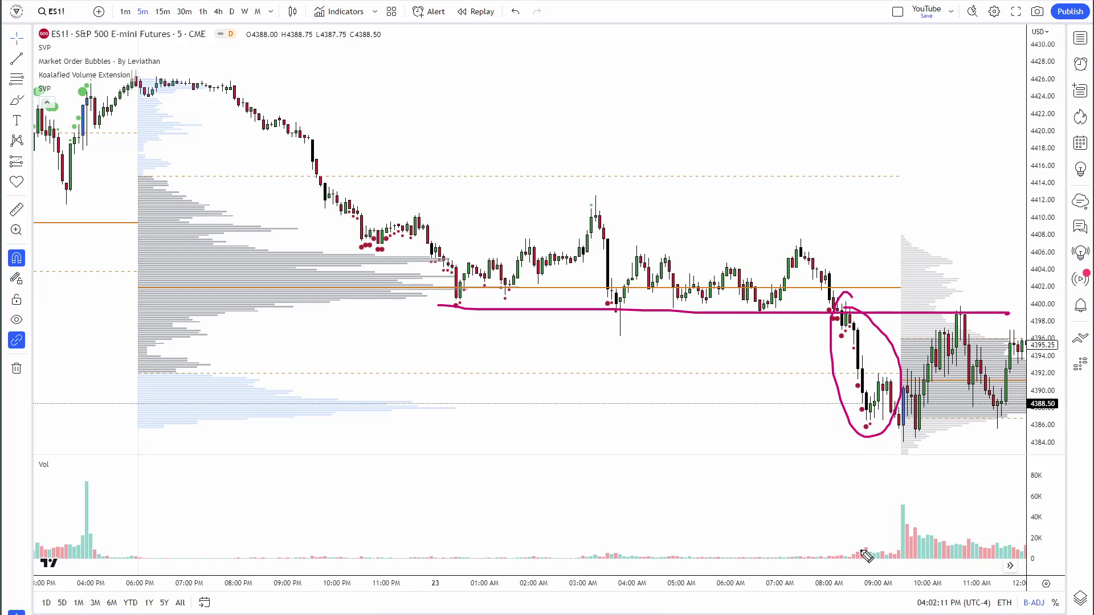
{"action": "left_click_drag", "start_coordinate": [862, 539], "coordinate": [871, 546]}
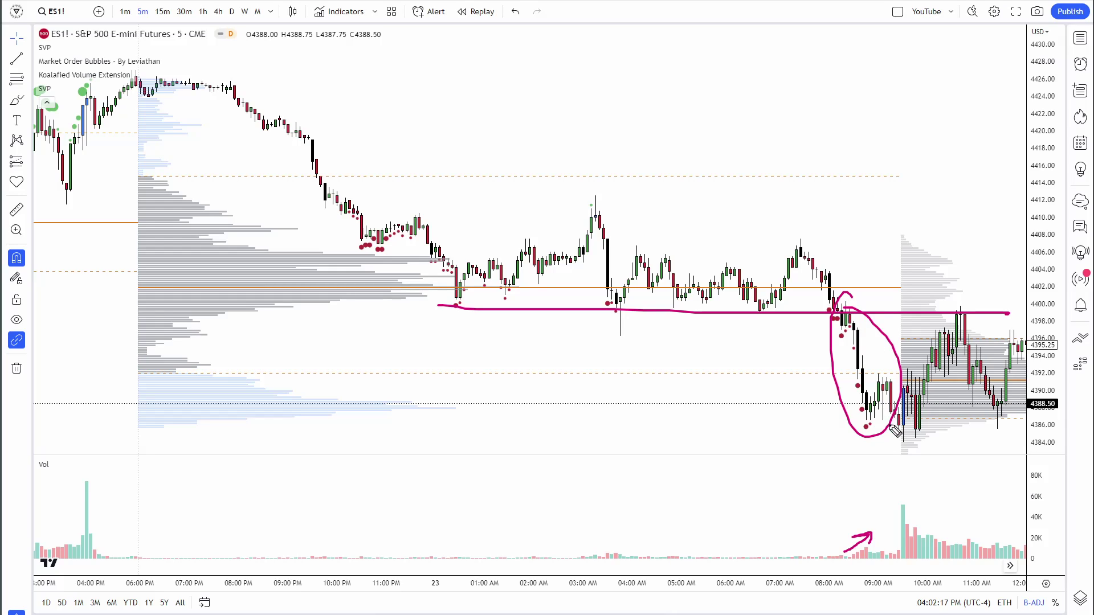
{"action": "left_click_drag", "start_coordinate": [867, 428], "coordinate": [850, 412]}
{"action": "mouse_move", "coordinate": [870, 548]}
{"action": "left_mouse_down"}
{"action": "mouse_move", "coordinate": [893, 556]}
{"action": "mouse_move", "coordinate": [900, 546]}
{"action": "left_mouse_up"}
{"action": "key", "text": "e"}
- Draw arcs beneath the two 23 June morning lows near 4385
{"action": "left_click_drag", "start_coordinate": [906, 109], "coordinate": [427, 73]}
{"action": "left_click_drag", "start_coordinate": [816, 206], "coordinate": [891, 185]}
{"action": "scroll", "coordinate": [915, 183], "scroll_direction": "up", "scroll_amount": 5}
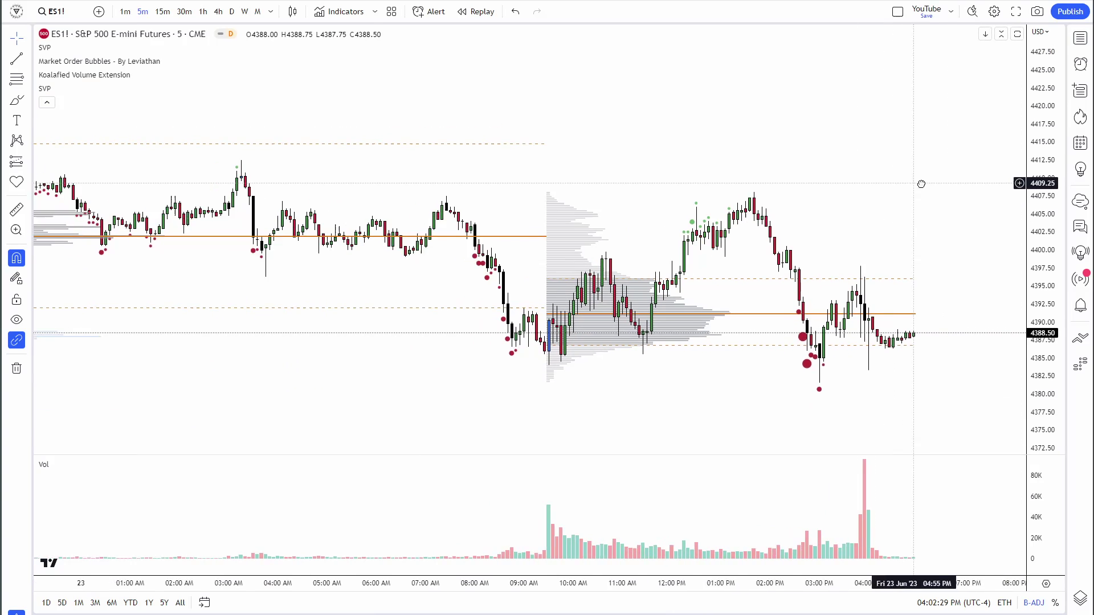
{"action": "scroll", "coordinate": [911, 184], "scroll_direction": "up", "scroll_amount": 2}
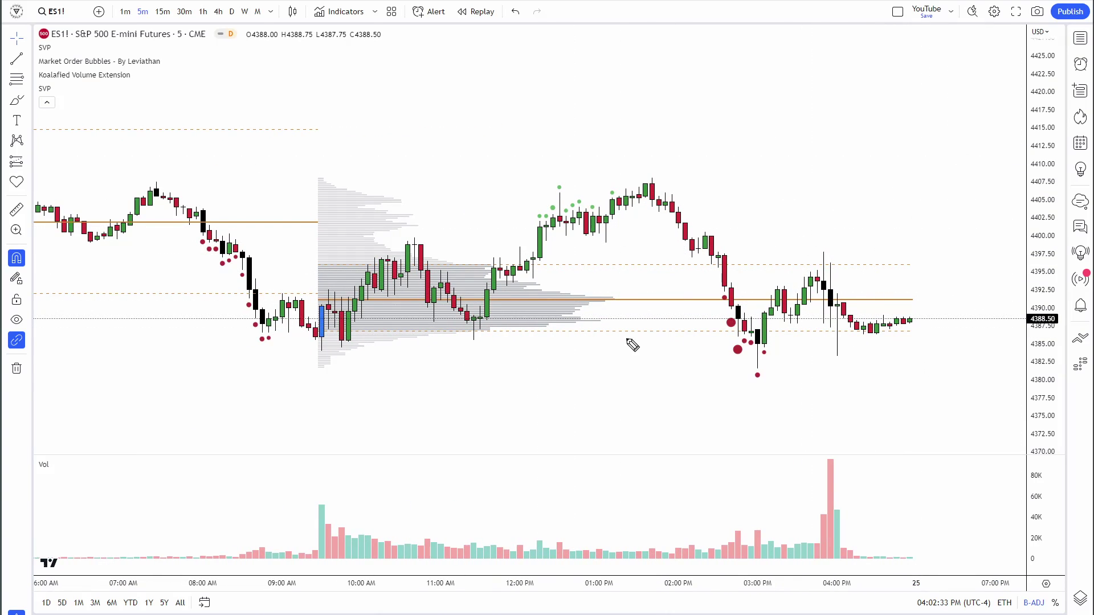
{"action": "mouse_move", "coordinate": [233, 322]}
{"action": "left_mouse_down"}
{"action": "mouse_move", "coordinate": [284, 348]}
{"action": "mouse_move", "coordinate": [371, 329]}
{"action": "mouse_move", "coordinate": [516, 324]}
{"action": "left_mouse_up"}
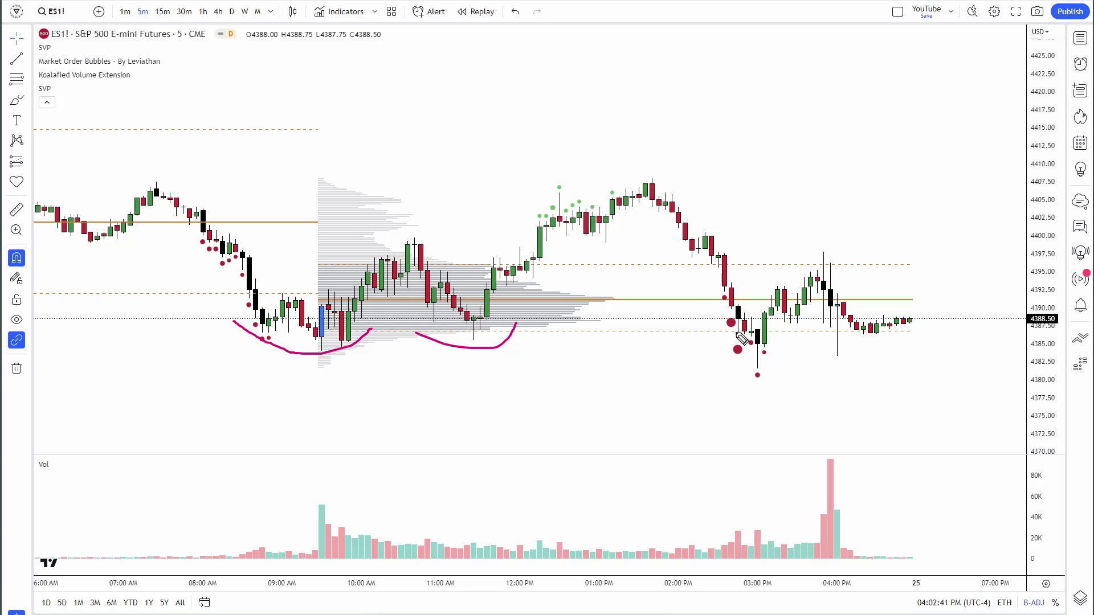
- Circle the red bubbles near 3:00 PM, arrow the rising volume below and draw a support level at about 4385 through the lows
{"action": "mouse_move", "coordinate": [730, 312]}
{"action": "left_mouse_down"}
{"action": "mouse_move", "coordinate": [756, 369]}
{"action": "mouse_move", "coordinate": [760, 328]}
{"action": "left_mouse_up"}
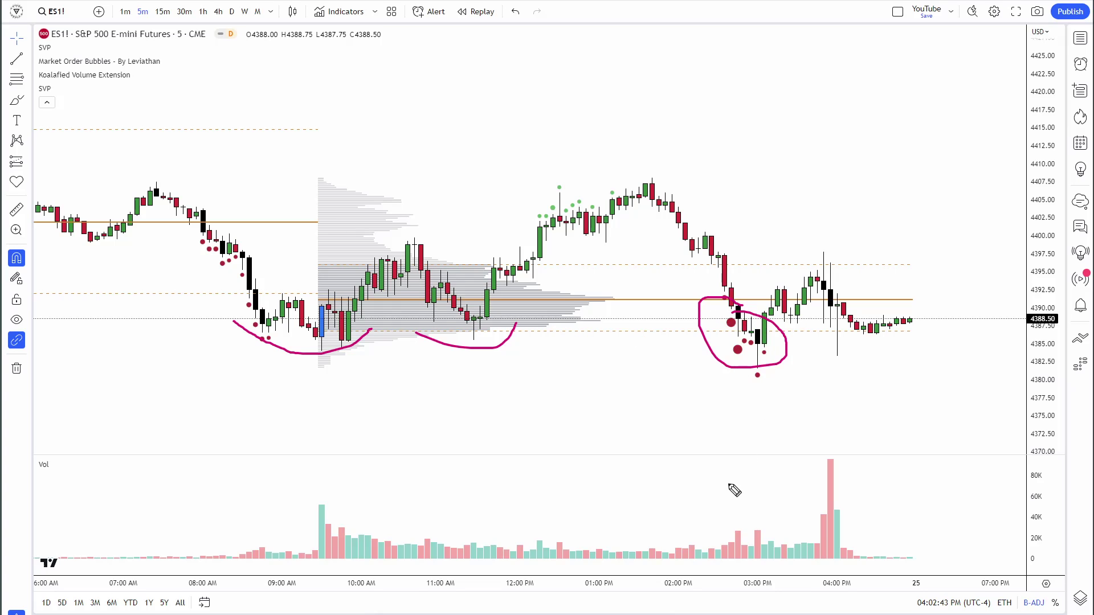
{"action": "mouse_move", "coordinate": [708, 546]}
{"action": "left_mouse_down"}
{"action": "mouse_move", "coordinate": [740, 520]}
{"action": "mouse_move", "coordinate": [762, 528]}
{"action": "mouse_move", "coordinate": [723, 533]}
{"action": "left_mouse_up"}
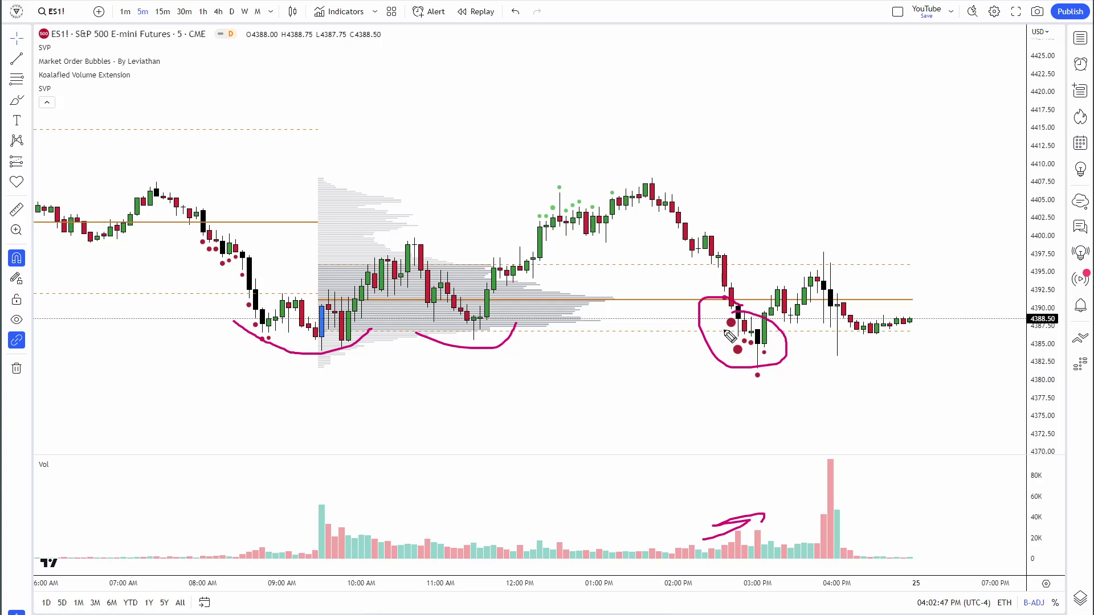
{"action": "left_click", "coordinate": [255, 344]}
{"action": "left_click_drag", "start_coordinate": [364, 346], "coordinate": [788, 345]}
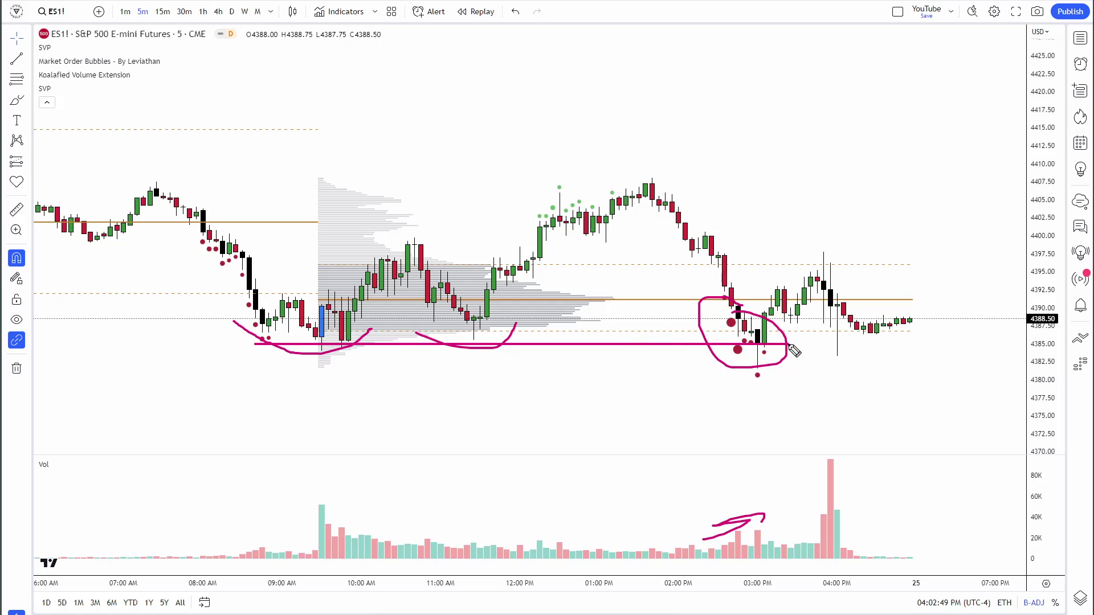
- Outline the 23 June morning range and highlight its low near 4385 and its high near 4397.50
{"action": "mouse_move", "coordinate": [357, 245]}
{"action": "left_mouse_down"}
{"action": "mouse_move", "coordinate": [359, 356]}
{"action": "mouse_move", "coordinate": [387, 366]}
{"action": "left_mouse_up"}
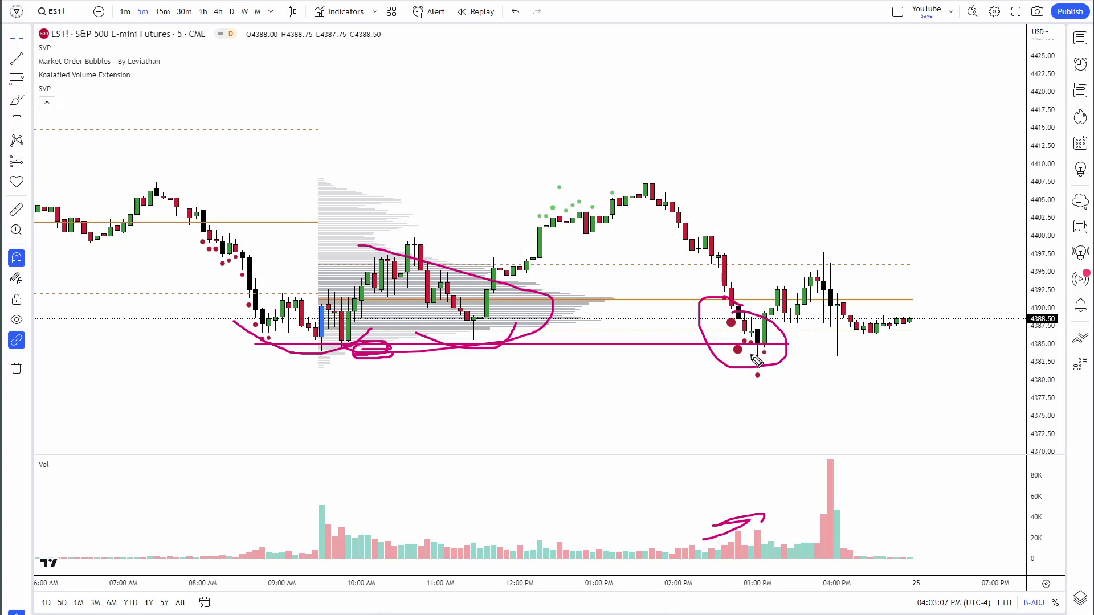
{"action": "mouse_move", "coordinate": [332, 354]}
{"action": "left_mouse_down"}
{"action": "mouse_move", "coordinate": [427, 354]}
{"action": "mouse_move", "coordinate": [379, 261]}
{"action": "mouse_move", "coordinate": [362, 357]}
{"action": "mouse_move", "coordinate": [381, 351]}
{"action": "left_mouse_up"}
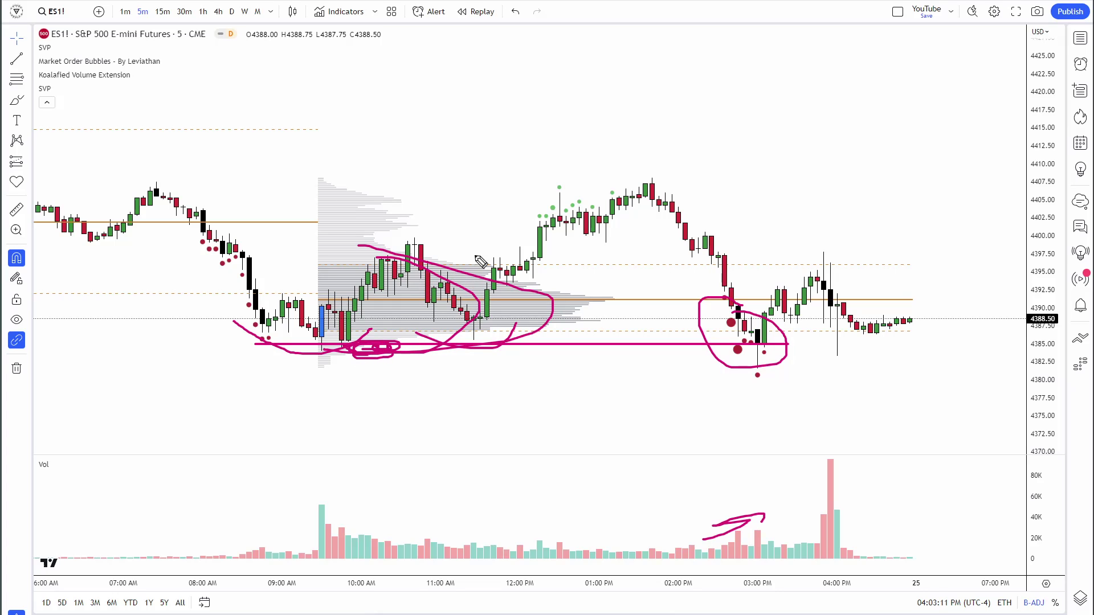
{"action": "mouse_move", "coordinate": [411, 263]}
{"action": "left_mouse_down"}
{"action": "mouse_move", "coordinate": [367, 251]}
{"action": "mouse_move", "coordinate": [413, 258]}
{"action": "left_mouse_up"}
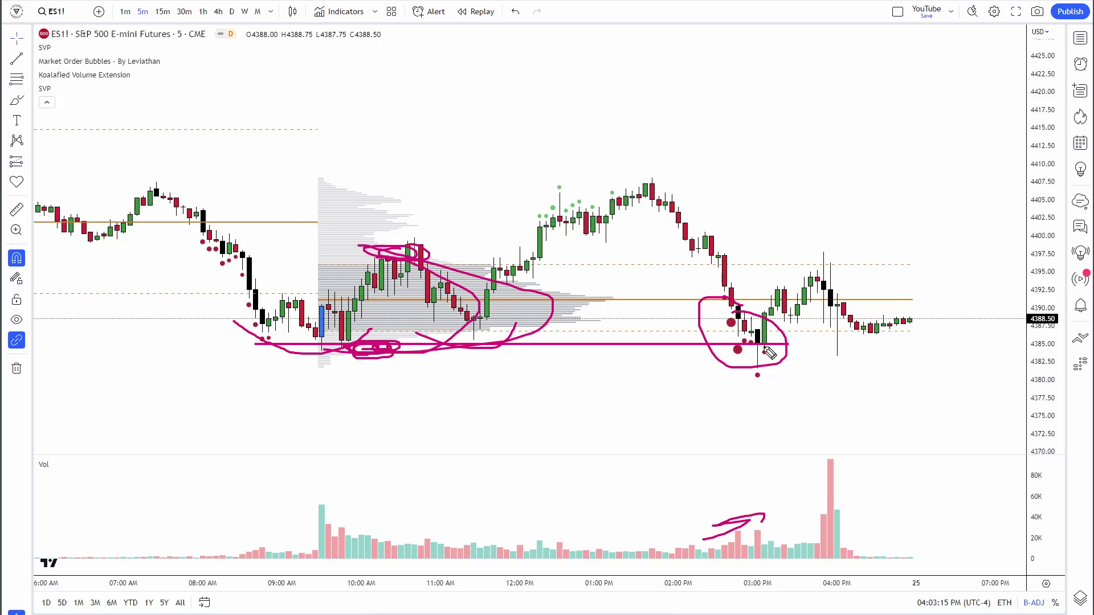
- Trace the rebound from the 3:00 PM low, circle the volume spike near 4:00 PM and draw a resistance level at about 4397
{"action": "left_click_drag", "start_coordinate": [769, 351], "coordinate": [833, 306]}
{"action": "mouse_move", "coordinate": [813, 494]}
{"action": "left_mouse_down"}
{"action": "mouse_move", "coordinate": [813, 471]}
{"action": "mouse_move", "coordinate": [842, 450]}
{"action": "left_mouse_up"}
{"action": "left_click_drag", "start_coordinate": [798, 317], "coordinate": [821, 253]}
{"action": "left_click_drag", "start_coordinate": [422, 258], "coordinate": [895, 258]}
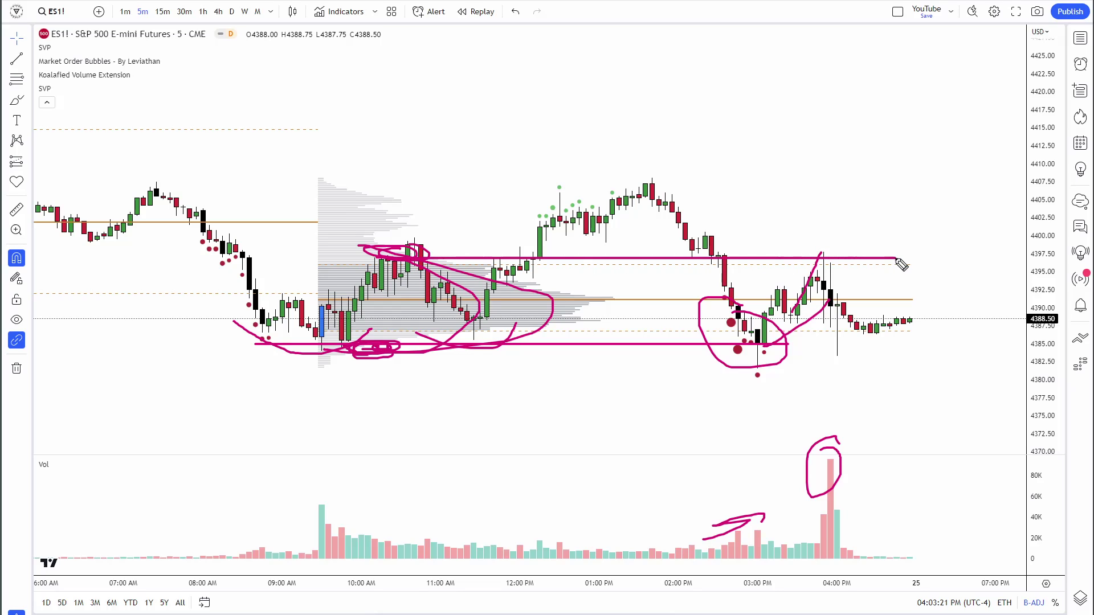
- Draw arcs where price meets the level near 4397, arrow the rejection near 4:00 PM downward and clear all markings
{"action": "mouse_move", "coordinate": [460, 258]}
{"action": "left_mouse_down"}
{"action": "mouse_move", "coordinate": [530, 242]}
{"action": "mouse_move", "coordinate": [540, 256]}
{"action": "left_mouse_up"}
{"action": "mouse_move", "coordinate": [660, 254]}
{"action": "left_mouse_down"}
{"action": "mouse_move", "coordinate": [682, 272]}
{"action": "mouse_move", "coordinate": [701, 260]}
{"action": "left_mouse_up"}
{"action": "left_click_drag", "start_coordinate": [788, 253], "coordinate": [853, 254]}
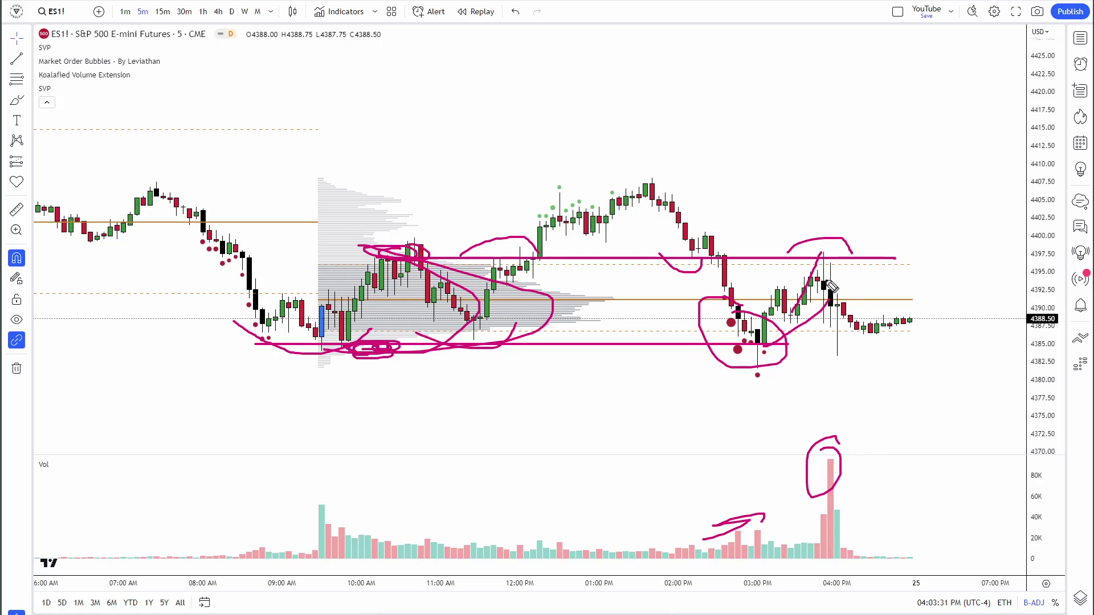
{"action": "left_click_drag", "start_coordinate": [831, 256], "coordinate": [870, 297]}
{"action": "mouse_move", "coordinate": [870, 296]}
{"action": "left_mouse_down"}
{"action": "mouse_move", "coordinate": [865, 263]}
{"action": "mouse_move", "coordinate": [870, 296]}
{"action": "left_mouse_up"}
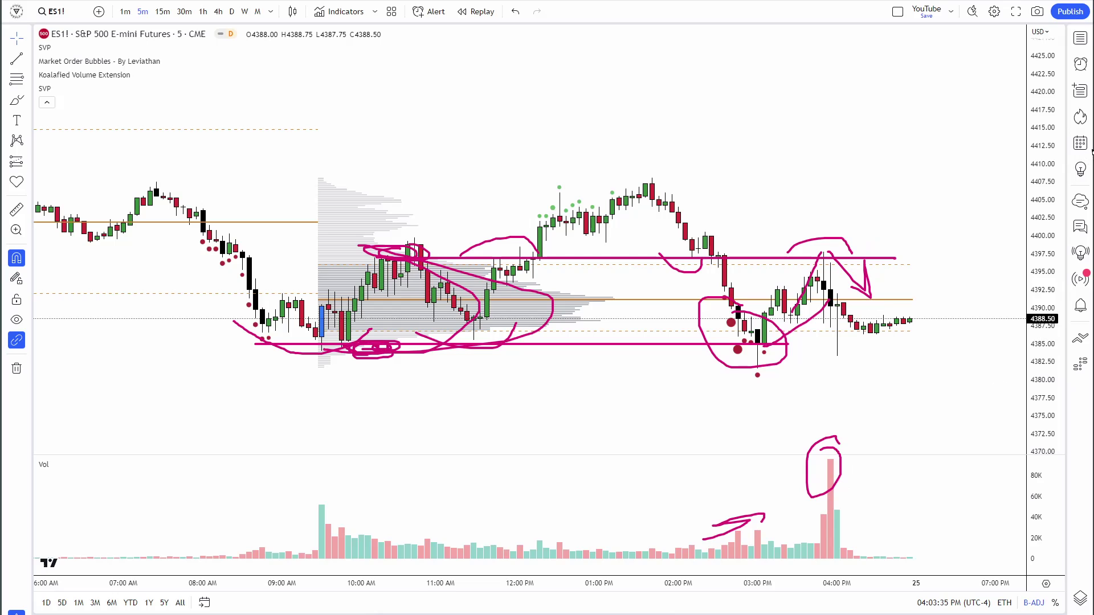
{"action": "key", "text": "e"}
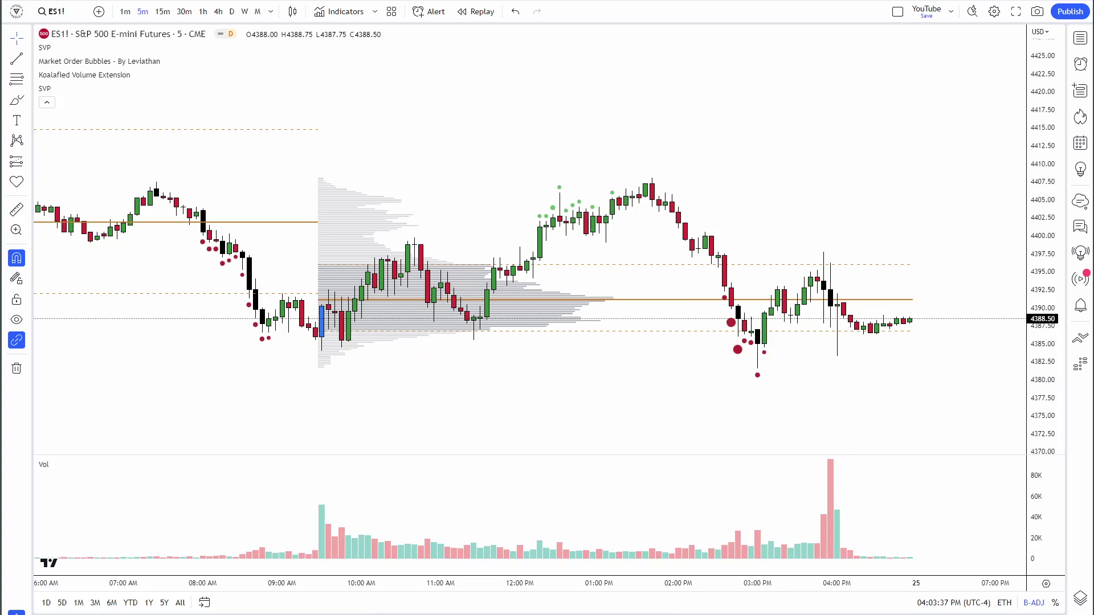
- Switch to the BTCUSD chart on the daily timeframe and frame the price action from April 2022 to June 2023
{"action": "left_click", "coordinate": [380, 1]}
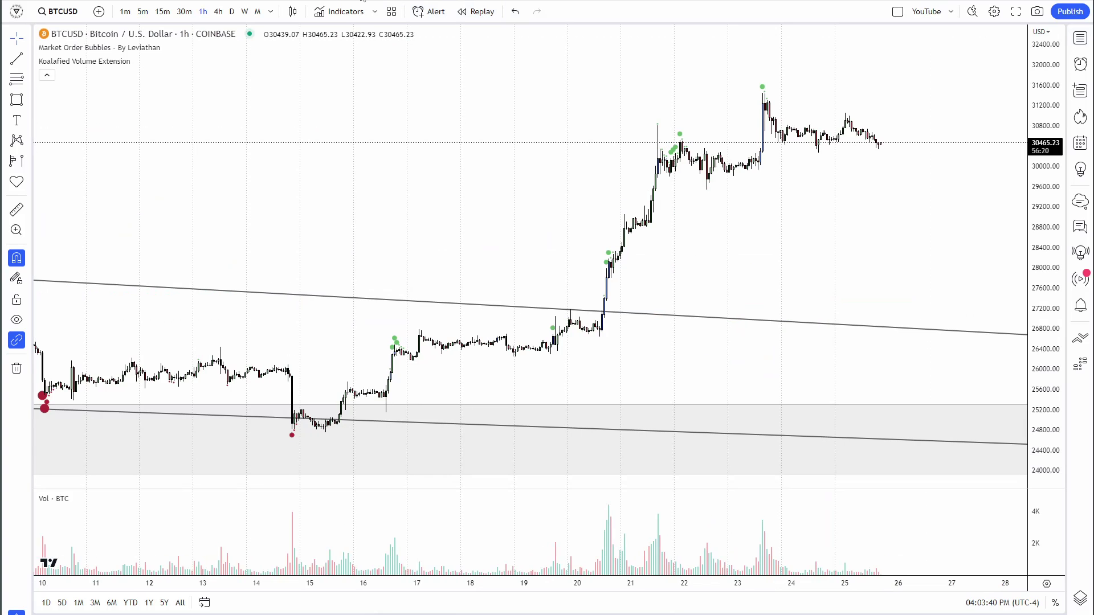
{"action": "scroll", "coordinate": [708, 247], "scroll_direction": "down", "scroll_amount": 5}
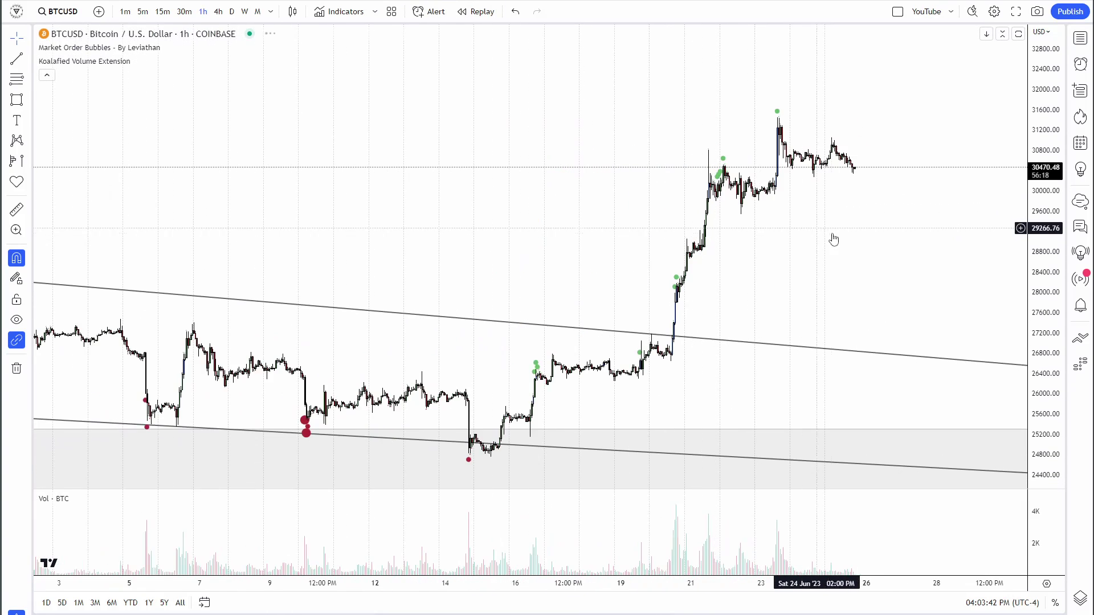
{"action": "scroll", "coordinate": [925, 260], "scroll_direction": "up", "scroll_amount": 3}
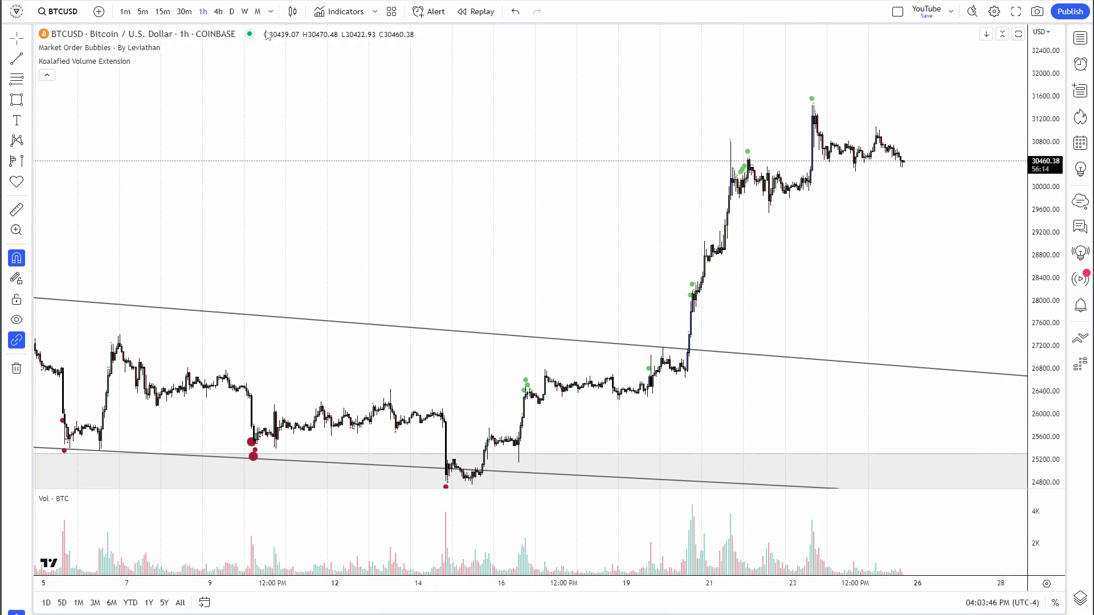
{"action": "left_click", "coordinate": [234, 12]}
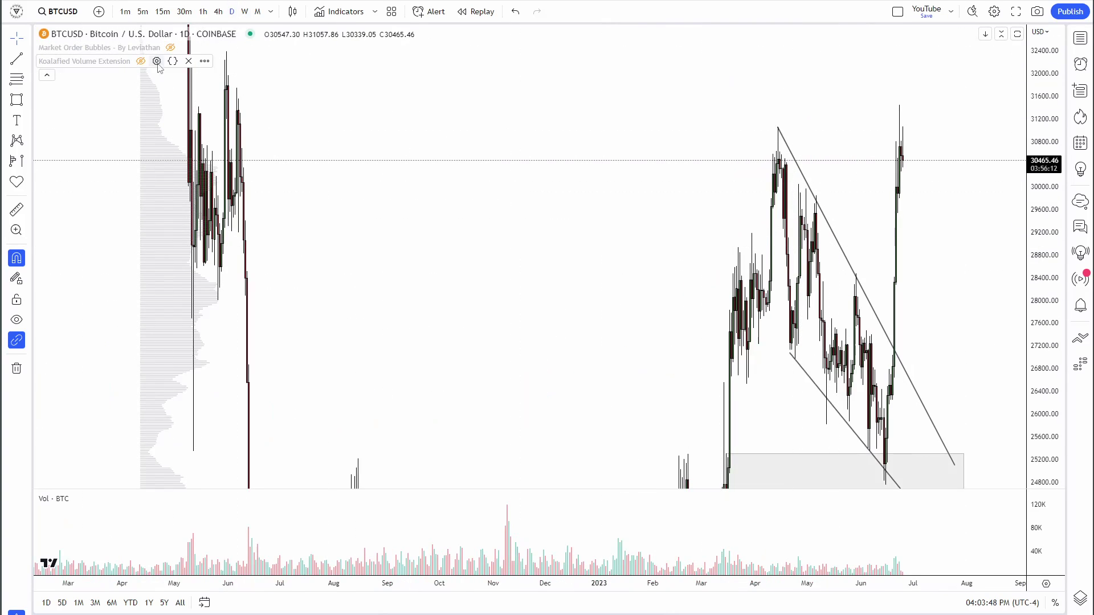
{"action": "left_click_drag", "start_coordinate": [1053, 78], "coordinate": [1061, 459]}
{"action": "left_click_drag", "start_coordinate": [648, 147], "coordinate": [664, 159]}
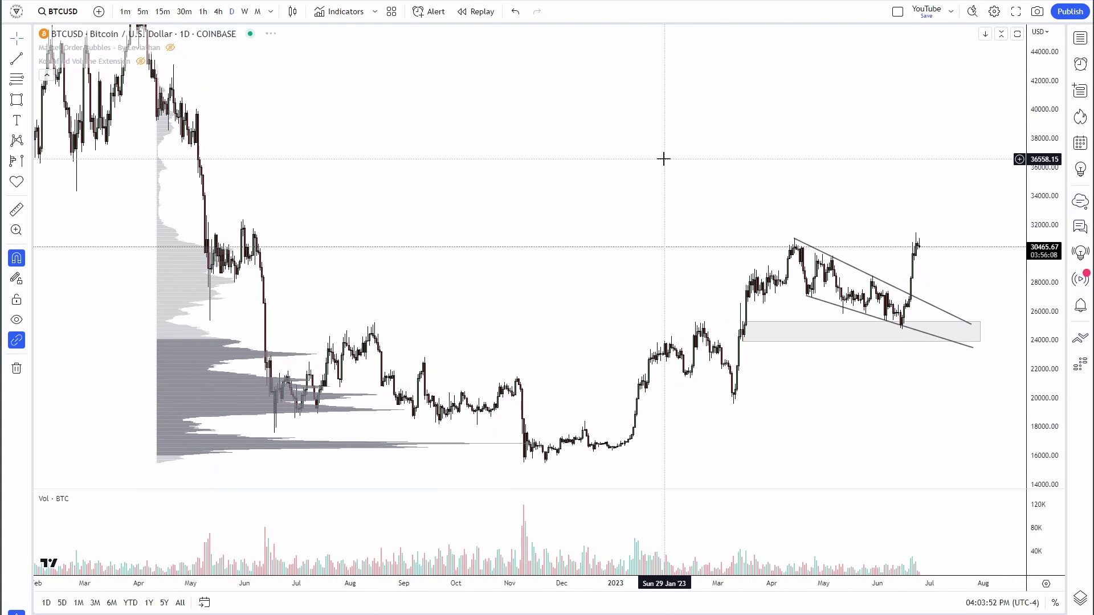
{"action": "scroll", "coordinate": [664, 158], "scroll_direction": "up", "scroll_amount": 1}
{"action": "scroll", "coordinate": [663, 159], "scroll_direction": "down", "scroll_amount": 2}
{"action": "scroll", "coordinate": [663, 158], "scroll_direction": "up", "scroll_amount": 2}
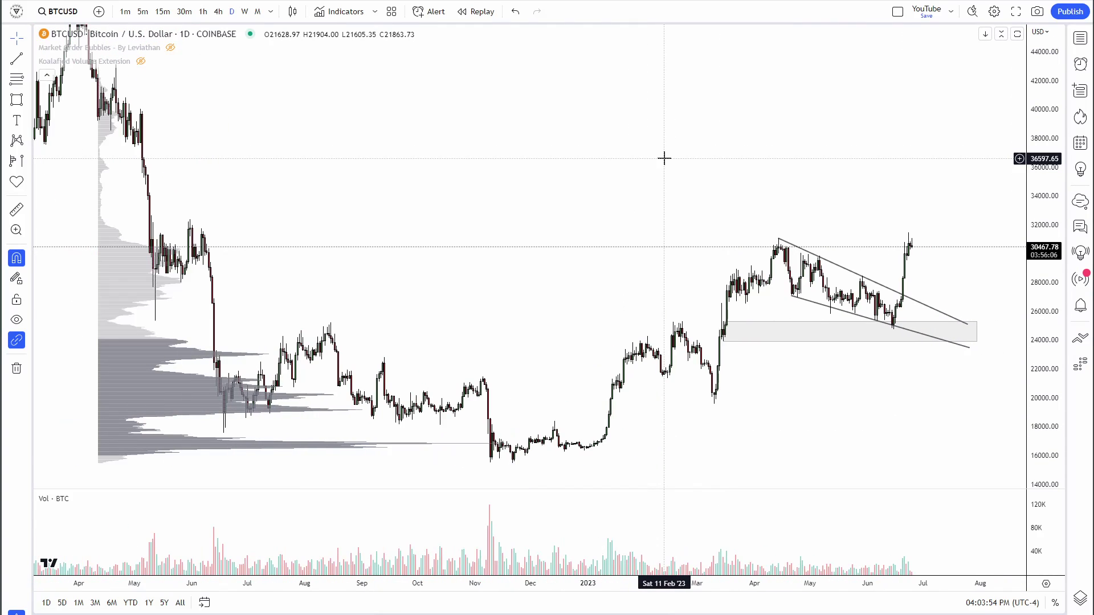
{"action": "left_click_drag", "start_coordinate": [828, 153], "coordinate": [815, 154]}
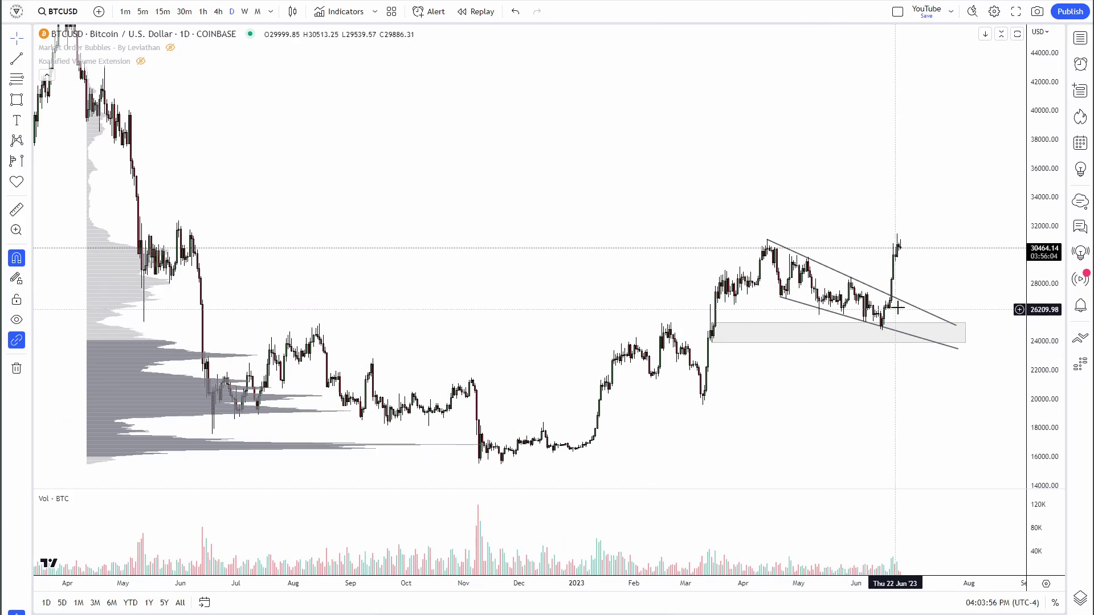
{"action": "left_click_drag", "start_coordinate": [929, 268], "coordinate": [924, 277]}
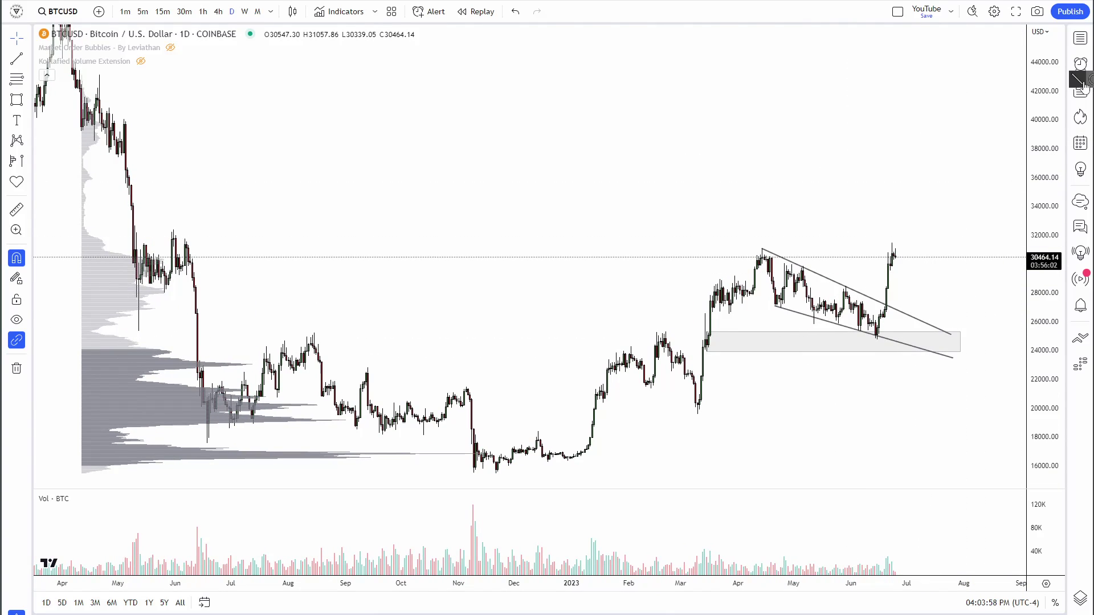
- Draw a level at about 25,300, arc the May 2022 low and the August 2022 and February 2023 highs, and circle the 1D timeframe
{"action": "left_click_drag", "start_coordinate": [146, 332], "coordinate": [987, 337]}
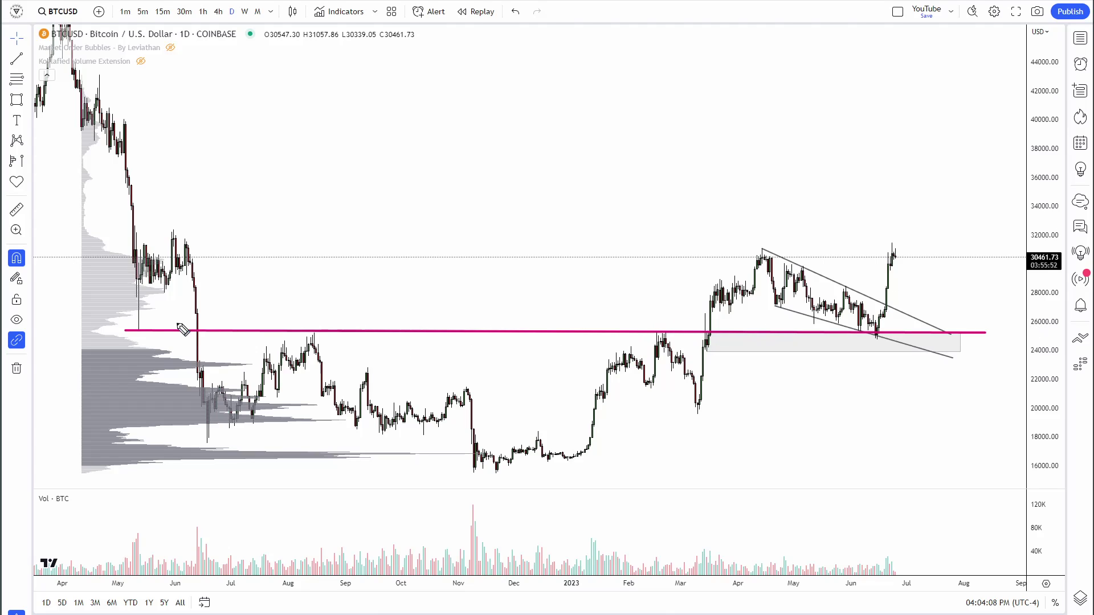
{"action": "left_click_drag", "start_coordinate": [113, 321], "coordinate": [165, 318]}
{"action": "left_click_drag", "start_coordinate": [268, 336], "coordinate": [351, 334]}
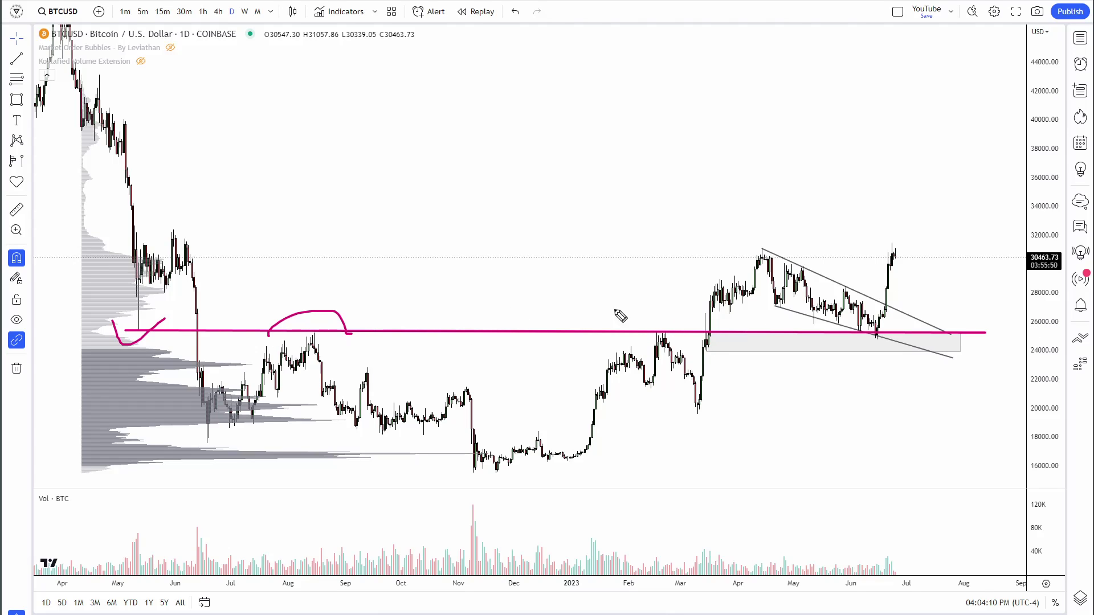
{"action": "left_click_drag", "start_coordinate": [645, 320], "coordinate": [691, 341]}
{"action": "left_click_drag", "start_coordinate": [178, 26], "coordinate": [182, 22]}
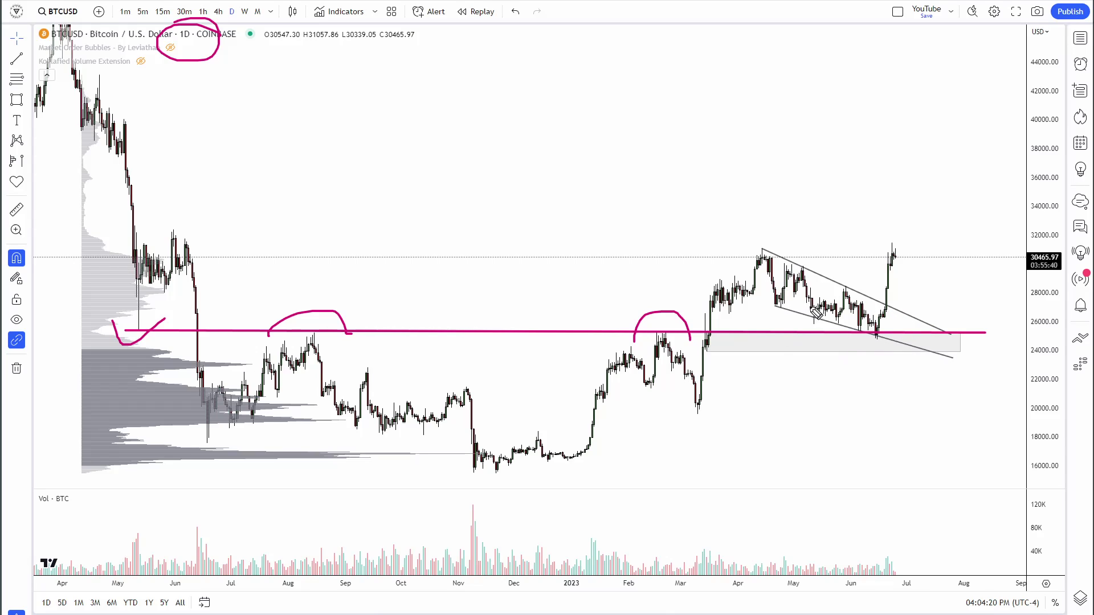
- Trace the wedge's decline into the level, circle the March and June reactions, number the upper touches, arrow the breakout upward and clear the markings
{"action": "mouse_move", "coordinate": [775, 268]}
{"action": "left_mouse_down"}
{"action": "mouse_move", "coordinate": [889, 348]}
{"action": "mouse_move", "coordinate": [865, 344]}
{"action": "left_mouse_up"}
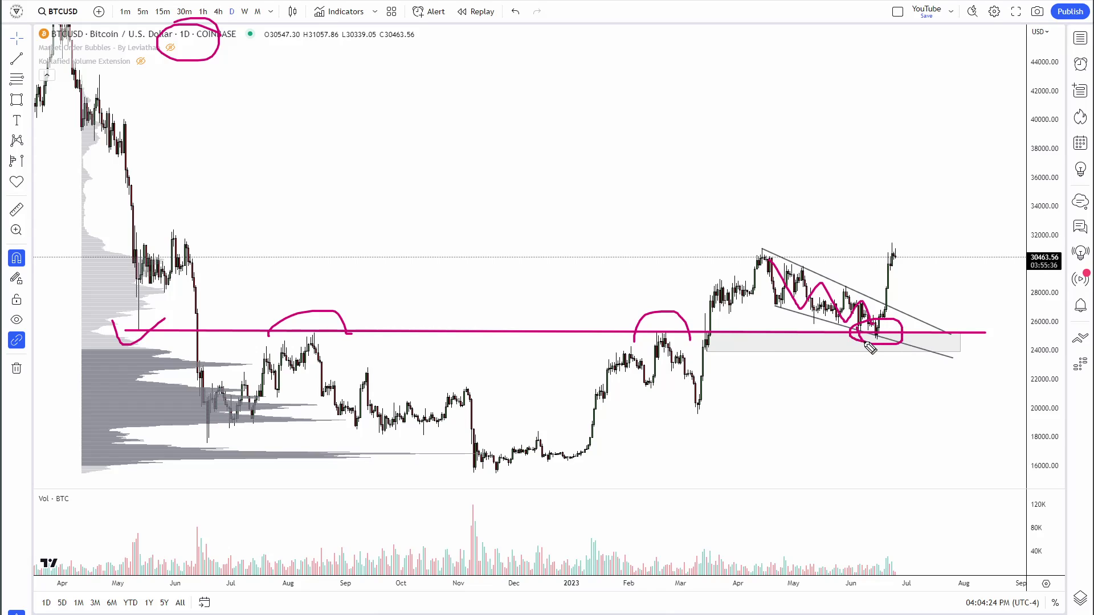
{"action": "mouse_move", "coordinate": [699, 344]}
{"action": "left_mouse_down"}
{"action": "mouse_move", "coordinate": [707, 314]}
{"action": "mouse_move", "coordinate": [717, 337]}
{"action": "mouse_move", "coordinate": [719, 329]}
{"action": "left_mouse_up"}
{"action": "left_click_drag", "start_coordinate": [876, 292], "coordinate": [883, 299]}
{"action": "mouse_move", "coordinate": [760, 227]}
{"action": "left_mouse_down"}
{"action": "mouse_move", "coordinate": [761, 241]}
{"action": "mouse_move", "coordinate": [811, 265]}
{"action": "mouse_move", "coordinate": [884, 283]}
{"action": "left_mouse_up"}
{"action": "mouse_move", "coordinate": [885, 276]}
{"action": "left_mouse_down"}
{"action": "mouse_move", "coordinate": [885, 292]}
{"action": "mouse_move", "coordinate": [924, 262]}
{"action": "left_mouse_up"}
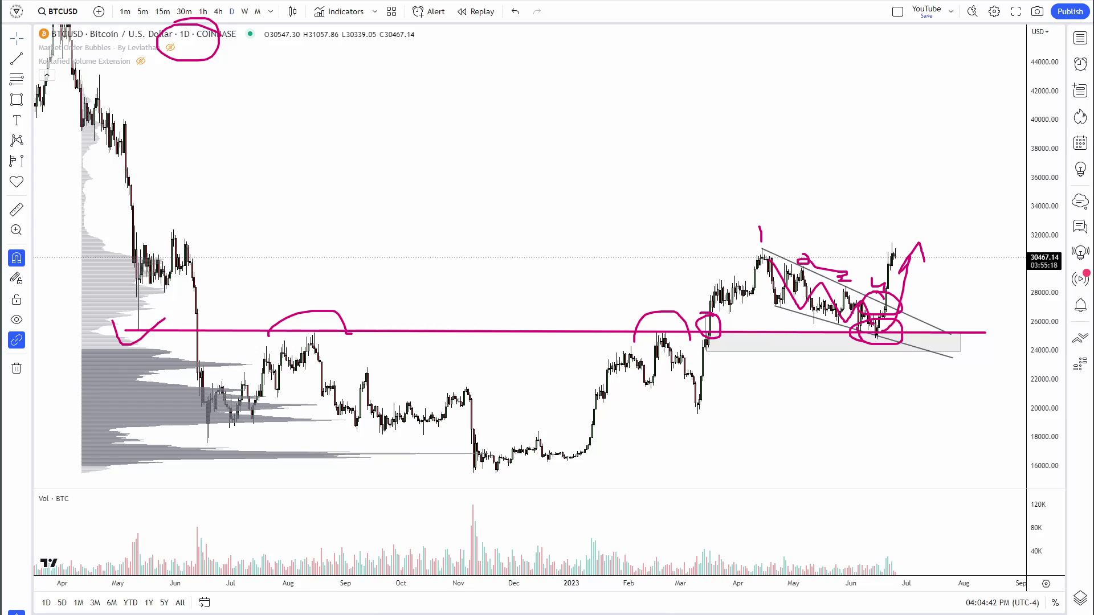
{"action": "key", "text": "Escape"}
- Take a closer look at the 2023 wedge on the daily chart and return BTCUSD to the 1-hour timeframe
{"action": "scroll", "coordinate": [906, 139], "scroll_direction": "up", "scroll_amount": 5}
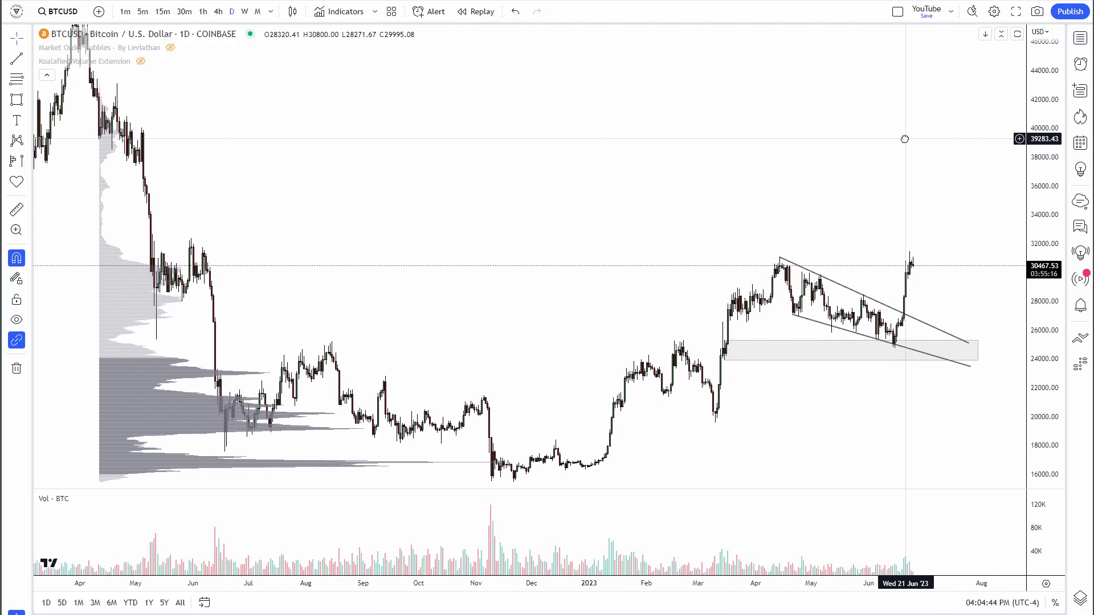
{"action": "scroll", "coordinate": [940, 239], "scroll_direction": "up", "scroll_amount": 5}
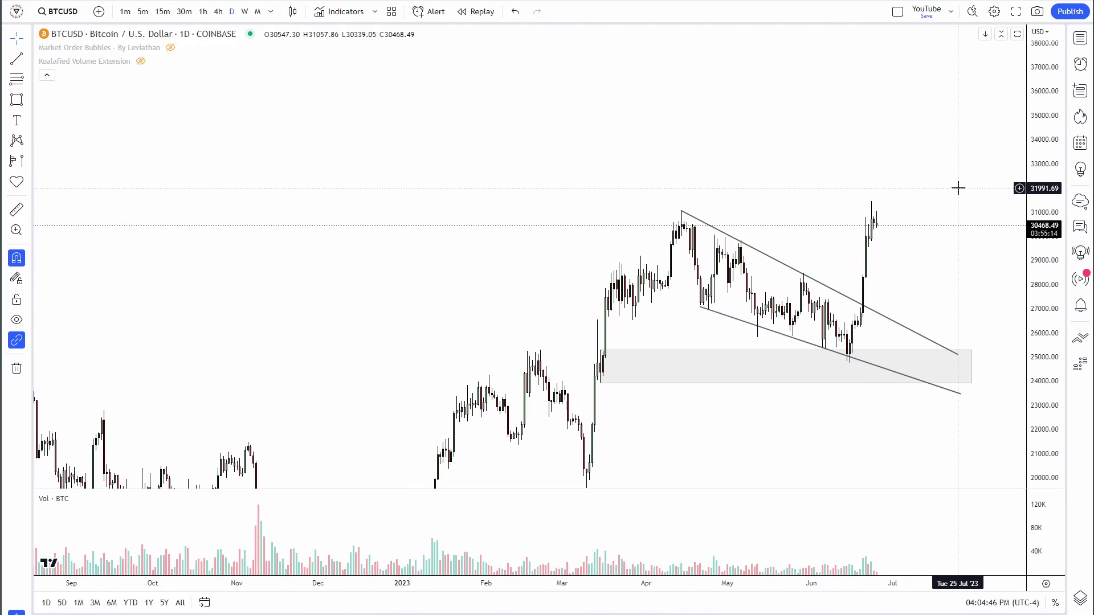
{"action": "left_click_drag", "start_coordinate": [900, 289], "coordinate": [874, 266]}
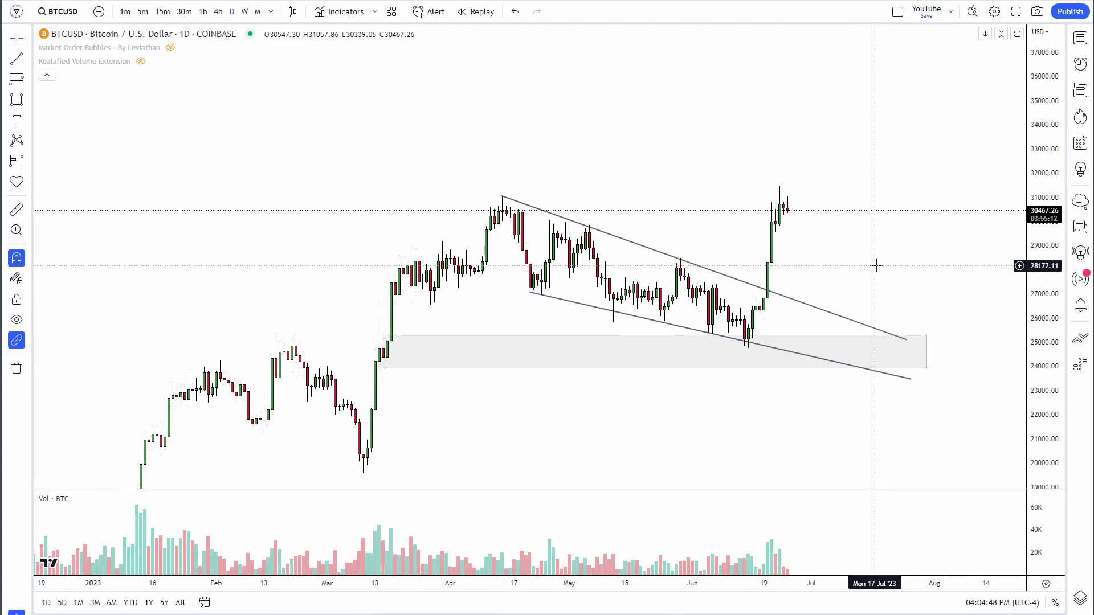
{"action": "scroll", "coordinate": [876, 266], "scroll_direction": "up", "scroll_amount": 2}
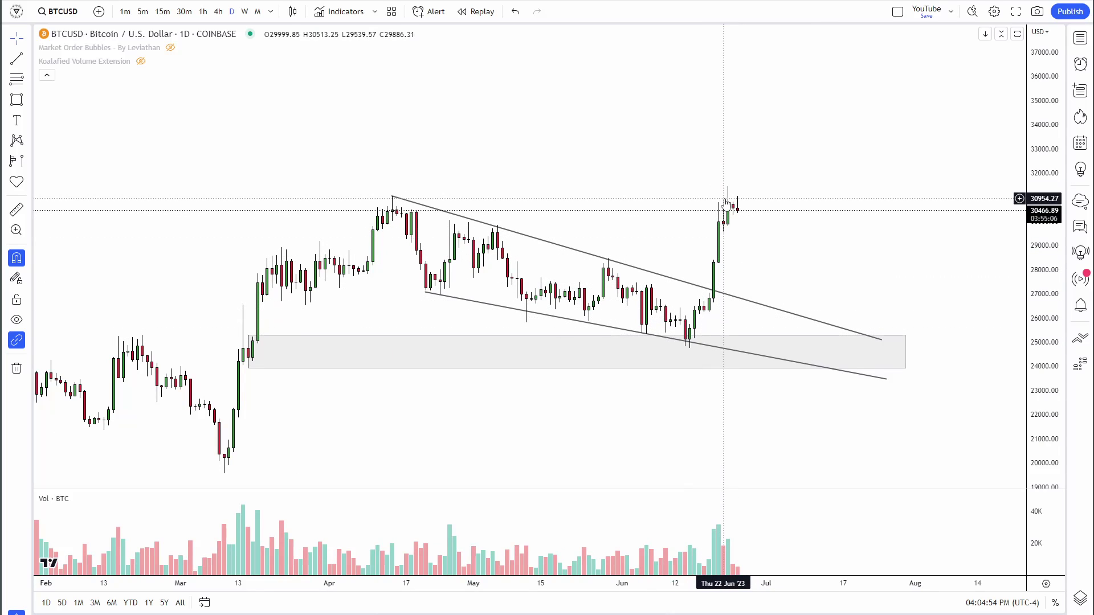
{"action": "left_click", "coordinate": [205, 16]}
{"action": "scroll", "coordinate": [655, 270], "scroll_direction": "down", "scroll_amount": 9}
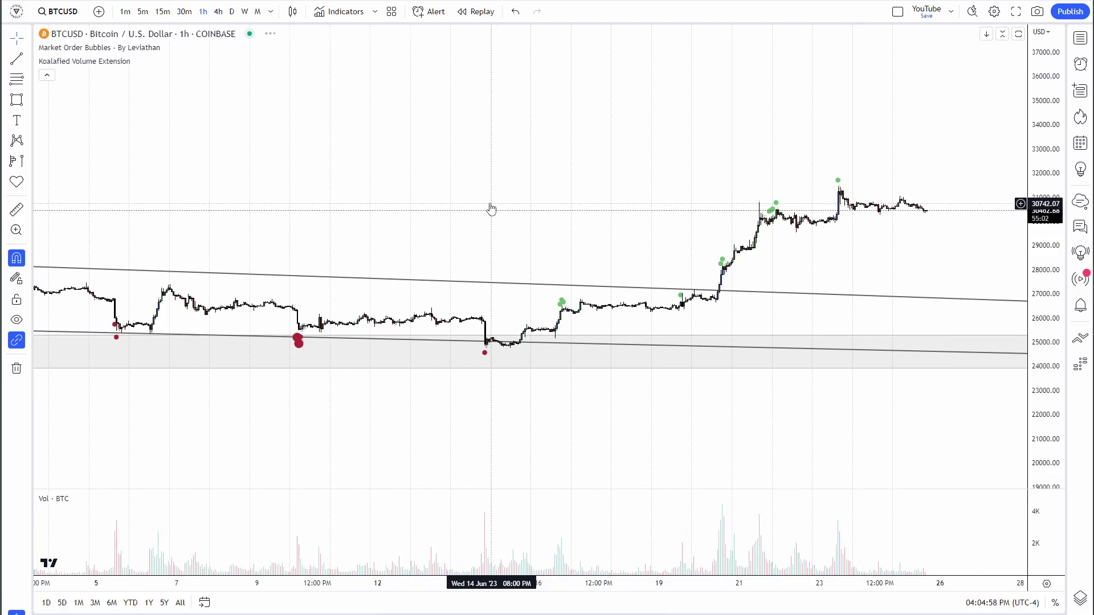
{"action": "left_click_drag", "start_coordinate": [531, 203], "coordinate": [749, 202]}
{"action": "left_click_drag", "start_coordinate": [1056, 403], "coordinate": [1054, 192]}
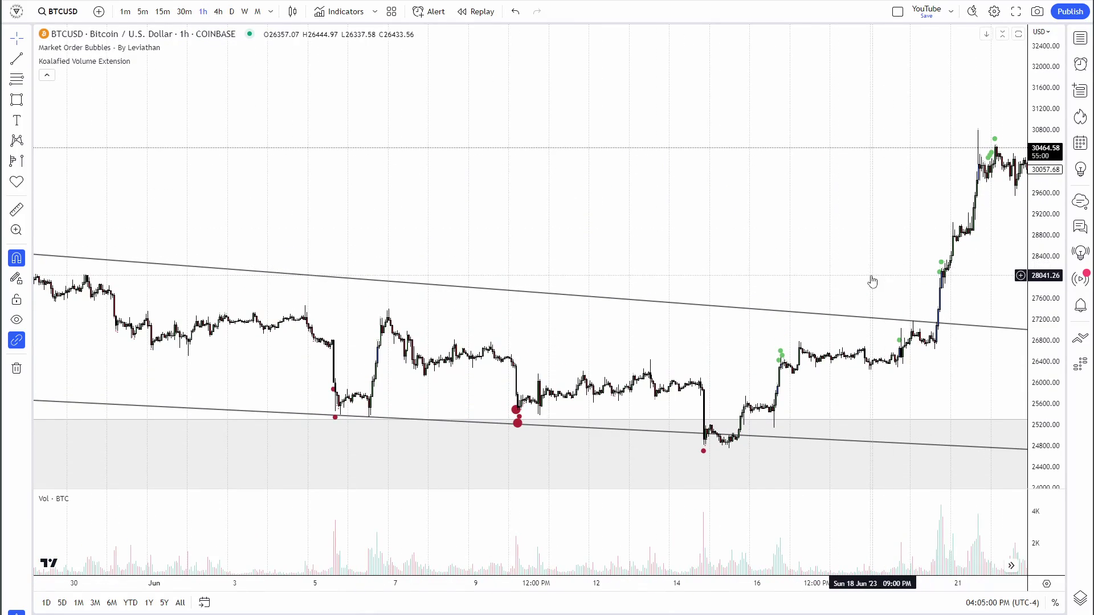
- Frame the whole April to June wedge, number its three upper trendline touches 1, 2 and 3 and circle the third one's green bubbles
{"action": "scroll", "coordinate": [782, 244], "scroll_direction": "down", "scroll_amount": 4}
{"action": "scroll", "coordinate": [839, 206], "scroll_direction": "down", "scroll_amount": 4}
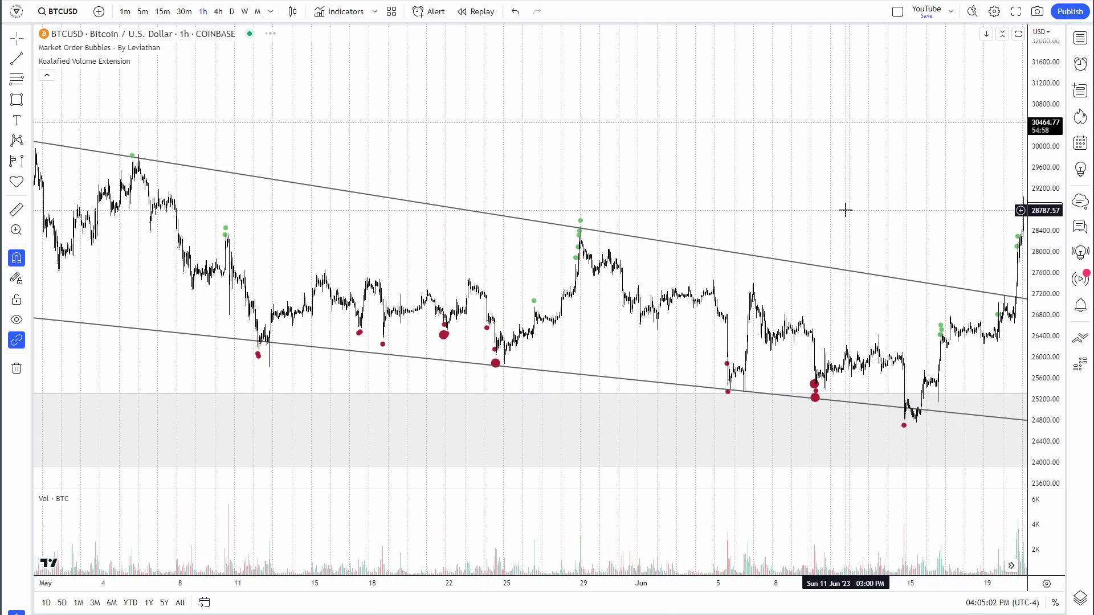
{"action": "scroll", "coordinate": [846, 211], "scroll_direction": "up", "scroll_amount": 3}
{"action": "scroll", "coordinate": [892, 208], "scroll_direction": "down", "scroll_amount": 1}
{"action": "scroll", "coordinate": [890, 212], "scroll_direction": "down", "scroll_amount": 2}
{"action": "left_click_drag", "start_coordinate": [891, 211], "coordinate": [840, 219]}
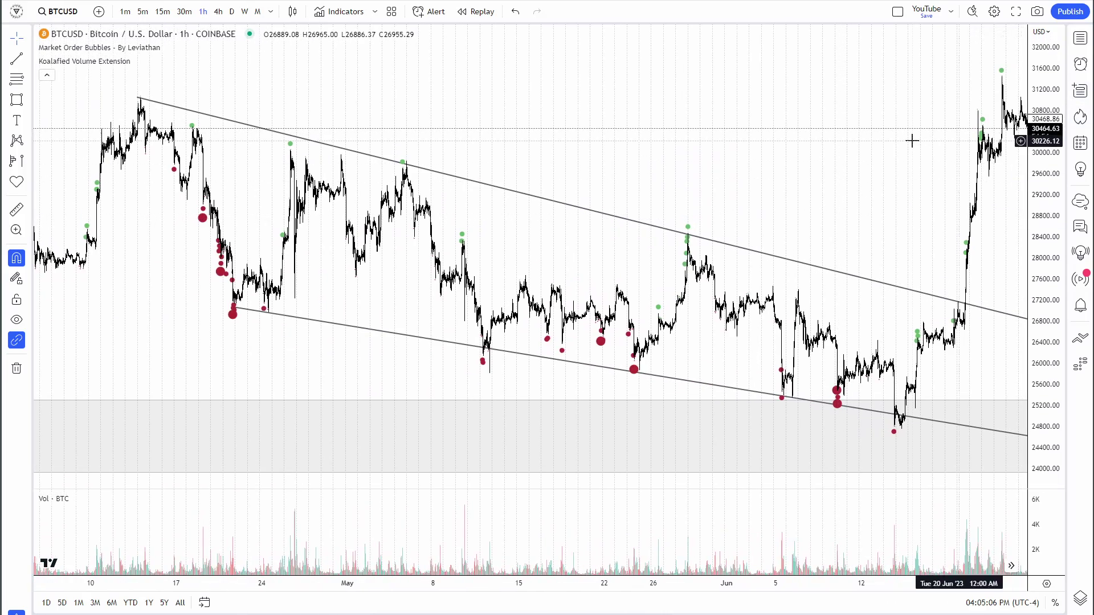
{"action": "left_click_drag", "start_coordinate": [897, 145], "coordinate": [868, 153]}
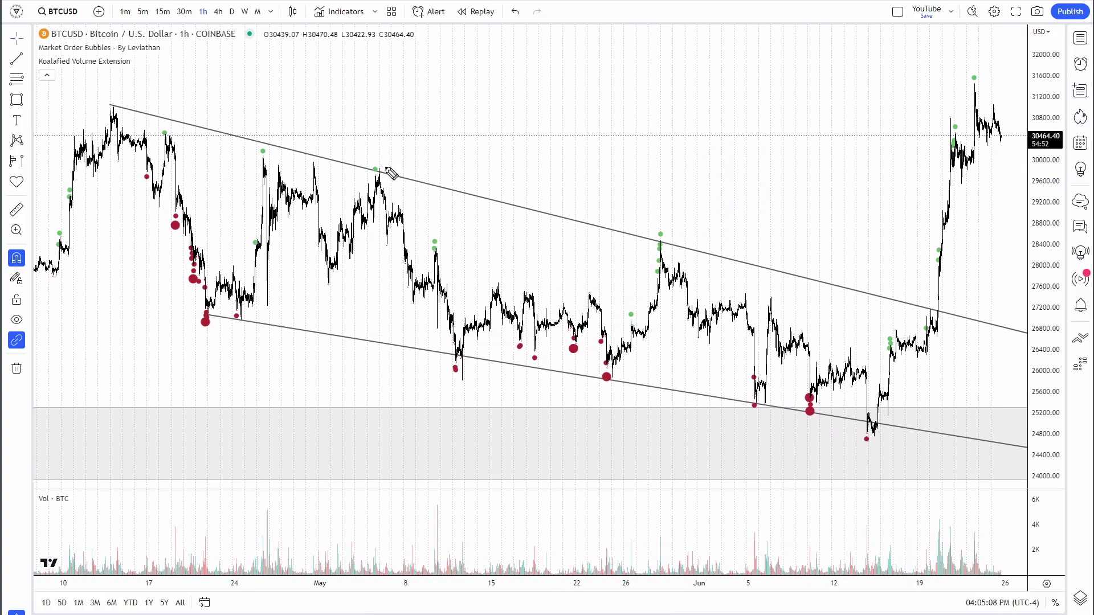
{"action": "left_click_drag", "start_coordinate": [116, 95], "coordinate": [124, 75]}
{"action": "left_click_drag", "start_coordinate": [376, 136], "coordinate": [408, 169]}
{"action": "mouse_move", "coordinate": [641, 178]}
{"action": "left_mouse_down"}
{"action": "mouse_move", "coordinate": [661, 197]}
{"action": "mouse_move", "coordinate": [645, 213]}
{"action": "mouse_move", "coordinate": [684, 227]}
{"action": "left_mouse_up"}
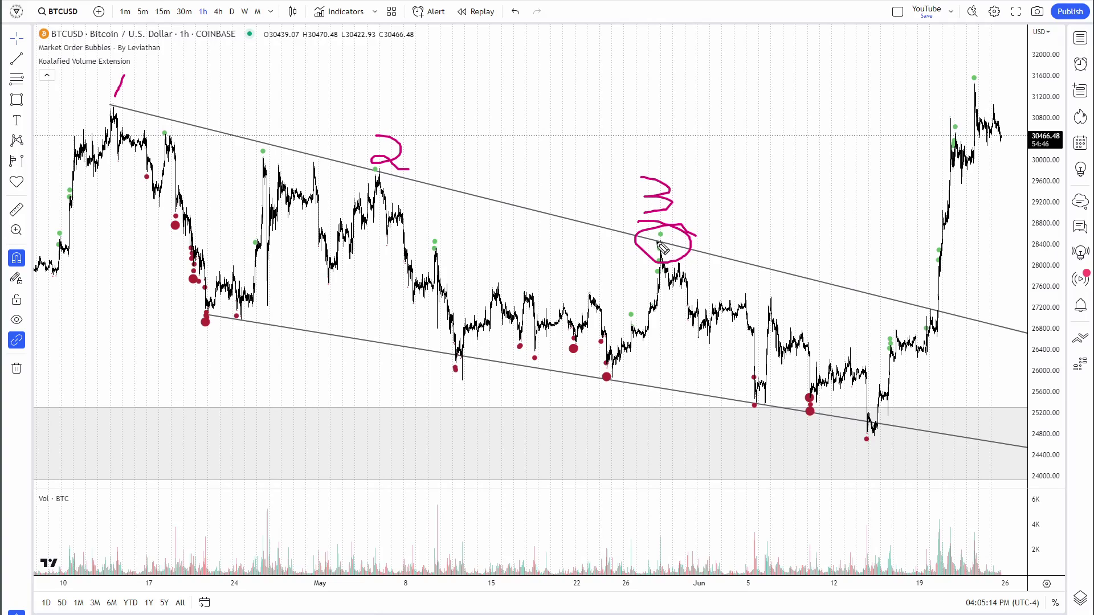
- Circle the five groups of red bubbles along the wedge's lower trendline from April to June, and clear the markings
{"action": "mouse_move", "coordinate": [198, 306]}
{"action": "left_mouse_down"}
{"action": "mouse_move", "coordinate": [239, 305]}
{"action": "mouse_move", "coordinate": [196, 310]}
{"action": "left_mouse_up"}
{"action": "mouse_move", "coordinate": [441, 344]}
{"action": "left_mouse_down"}
{"action": "mouse_move", "coordinate": [504, 364]}
{"action": "mouse_move", "coordinate": [458, 345]}
{"action": "left_mouse_up"}
{"action": "mouse_move", "coordinate": [611, 377]}
{"action": "left_mouse_down"}
{"action": "mouse_move", "coordinate": [609, 368]}
{"action": "mouse_move", "coordinate": [581, 395]}
{"action": "mouse_move", "coordinate": [632, 383]}
{"action": "left_mouse_up"}
{"action": "mouse_move", "coordinate": [735, 398]}
{"action": "left_mouse_down"}
{"action": "mouse_move", "coordinate": [758, 416]}
{"action": "mouse_move", "coordinate": [789, 396]}
{"action": "left_mouse_up"}
{"action": "mouse_move", "coordinate": [812, 396]}
{"action": "left_mouse_down"}
{"action": "mouse_move", "coordinate": [792, 408]}
{"action": "mouse_move", "coordinate": [839, 400]}
{"action": "left_mouse_up"}
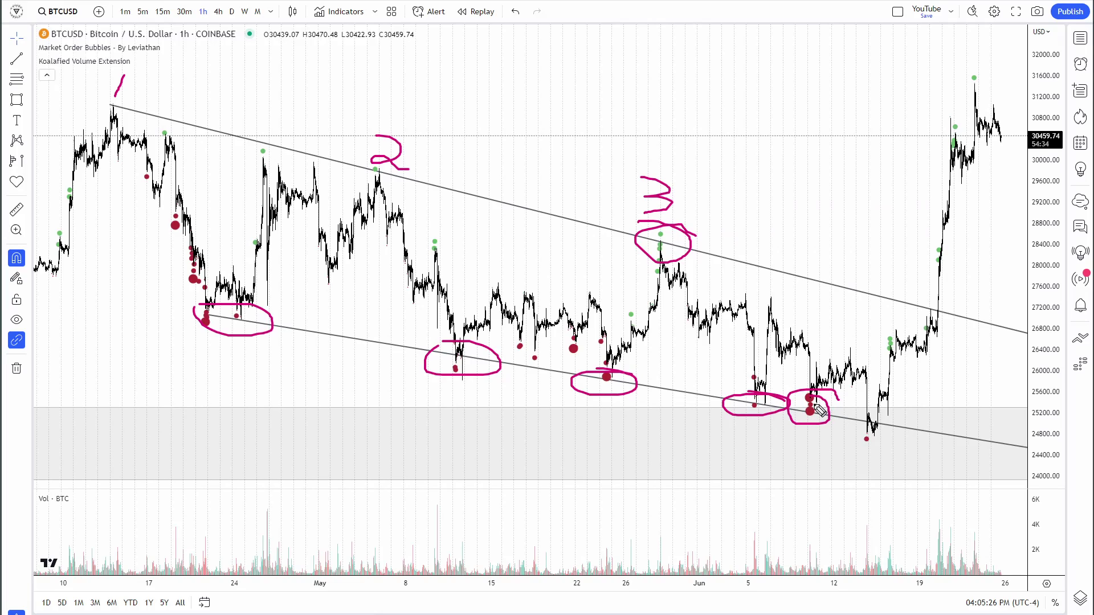
{"action": "key", "text": "Escape"}
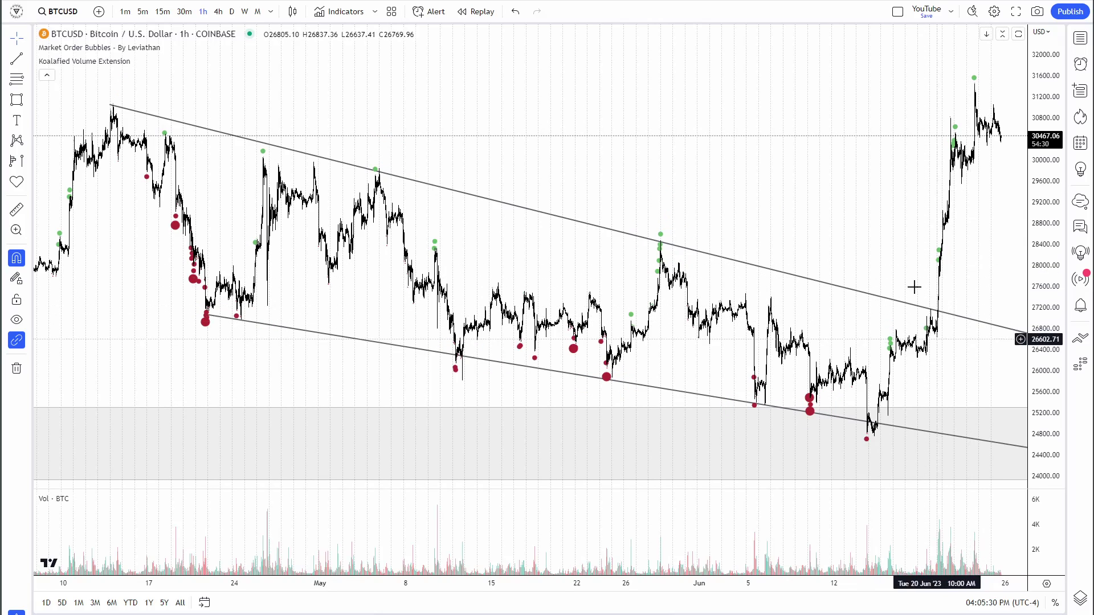
- Examine the candles, green bubbles and volume around the 20 June breakout above the wedge's upper trendline
{"action": "scroll", "coordinate": [969, 326], "scroll_direction": "up", "scroll_amount": 3}
{"action": "scroll", "coordinate": [968, 326], "scroll_direction": "up", "scroll_amount": 4}
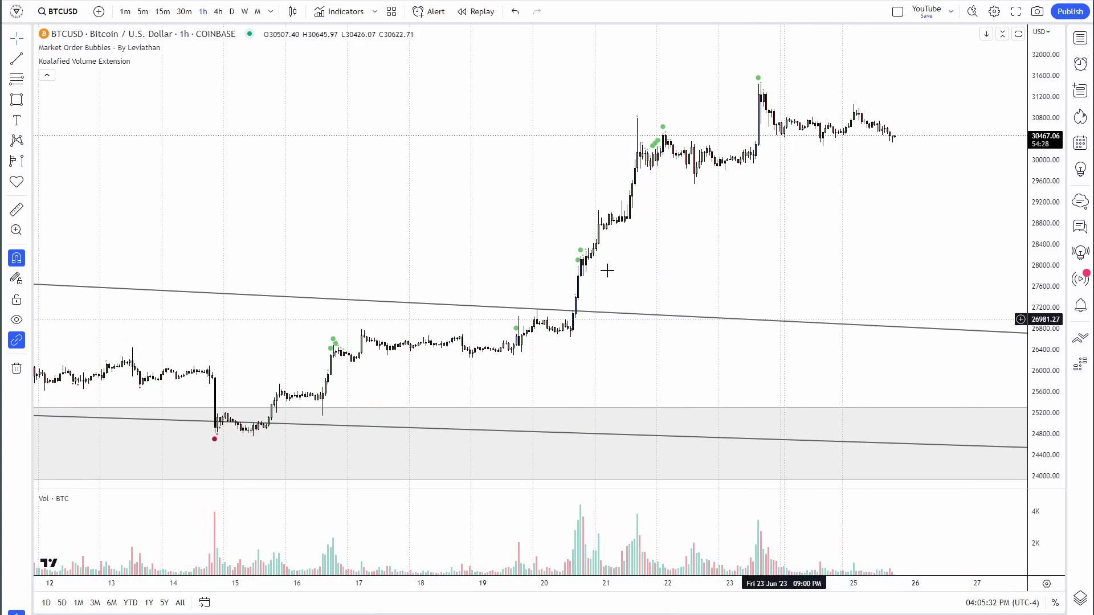
{"action": "left_click_drag", "start_coordinate": [1045, 410], "coordinate": [1045, 312]}
{"action": "left_click_drag", "start_coordinate": [754, 288], "coordinate": [973, 252]}
{"action": "scroll", "coordinate": [972, 252], "scroll_direction": "up", "scroll_amount": 3}
{"action": "left_click_drag", "start_coordinate": [893, 270], "coordinate": [870, 254]}
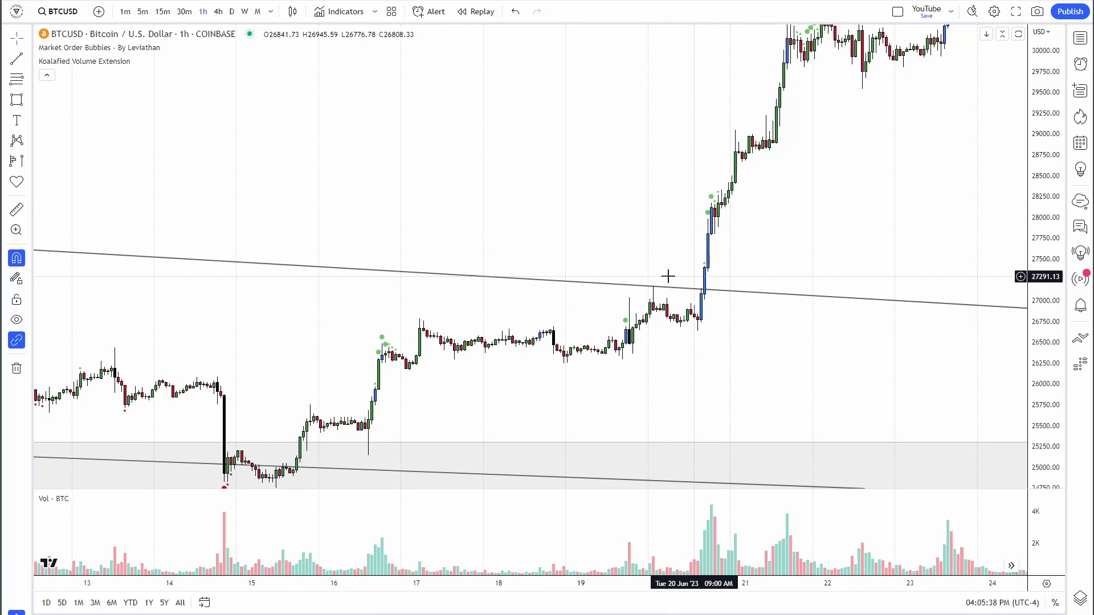
{"action": "mouse_move", "coordinate": [806, 260]}
{"action": "left_mouse_down"}
{"action": "mouse_move", "coordinate": [790, 266]}
{"action": "mouse_move", "coordinate": [797, 247]}
{"action": "mouse_move", "coordinate": [839, 238]}
{"action": "mouse_move", "coordinate": [814, 244]}
{"action": "left_mouse_up"}
{"action": "left_click_drag", "start_coordinate": [1052, 381], "coordinate": [1052, 326]}
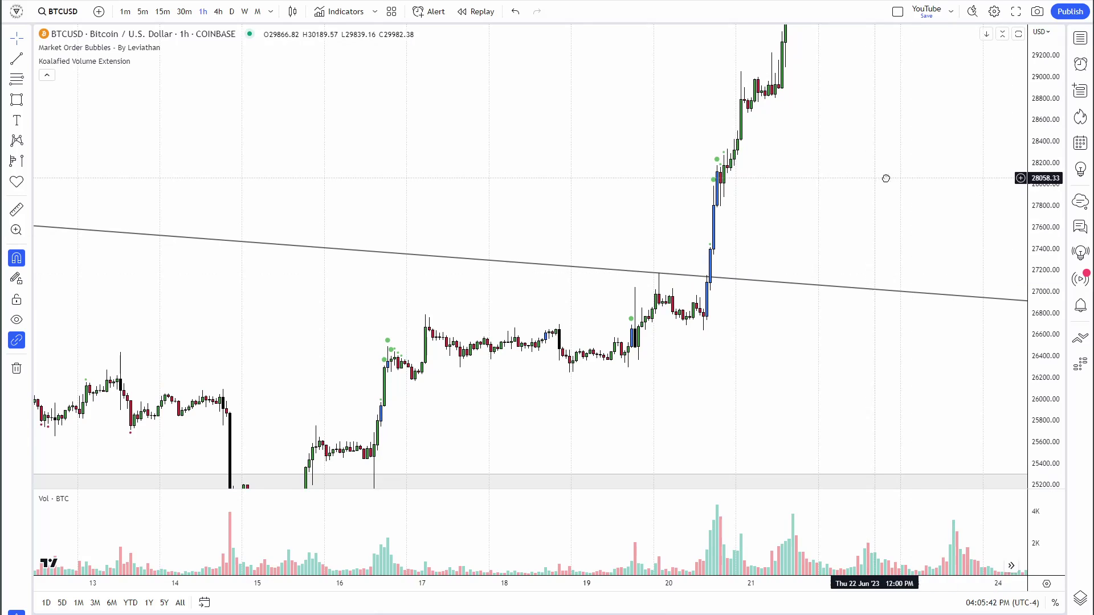
{"action": "left_click_drag", "start_coordinate": [631, 214], "coordinate": [659, 210]}
{"action": "left_click_drag", "start_coordinate": [936, 212], "coordinate": [940, 223]}
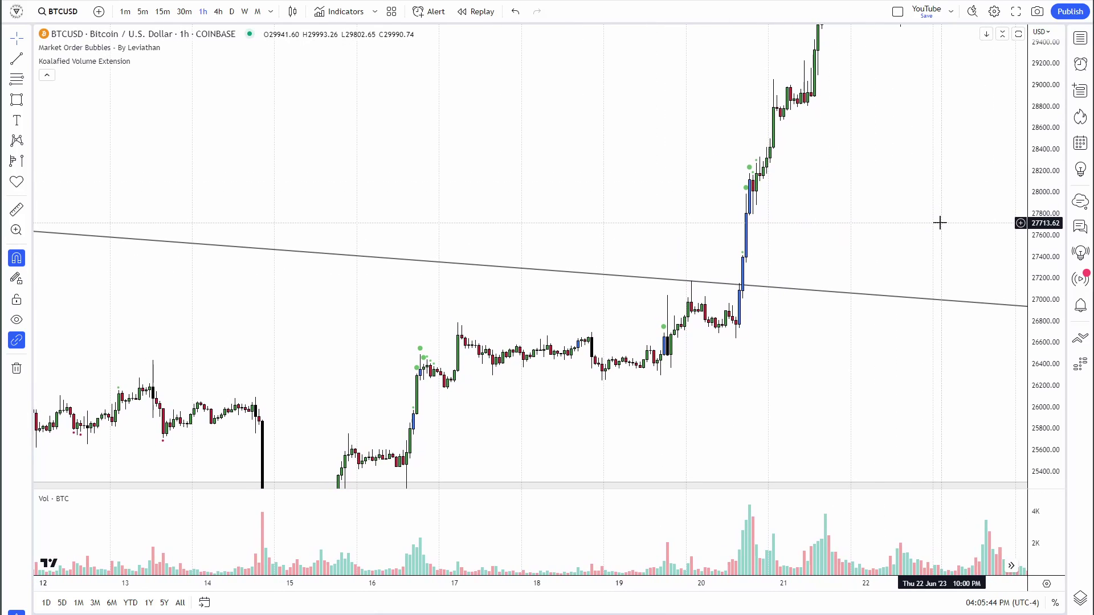
{"action": "scroll", "coordinate": [871, 237], "scroll_direction": "up", "scroll_amount": 3}
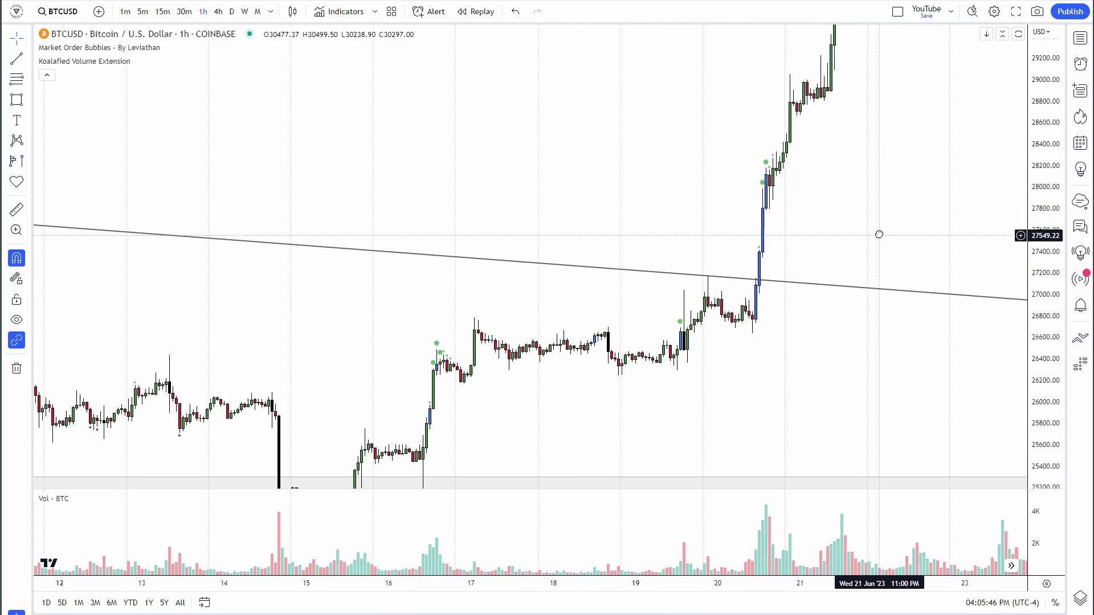
{"action": "scroll", "coordinate": [907, 228], "scroll_direction": "down", "scroll_amount": 5}
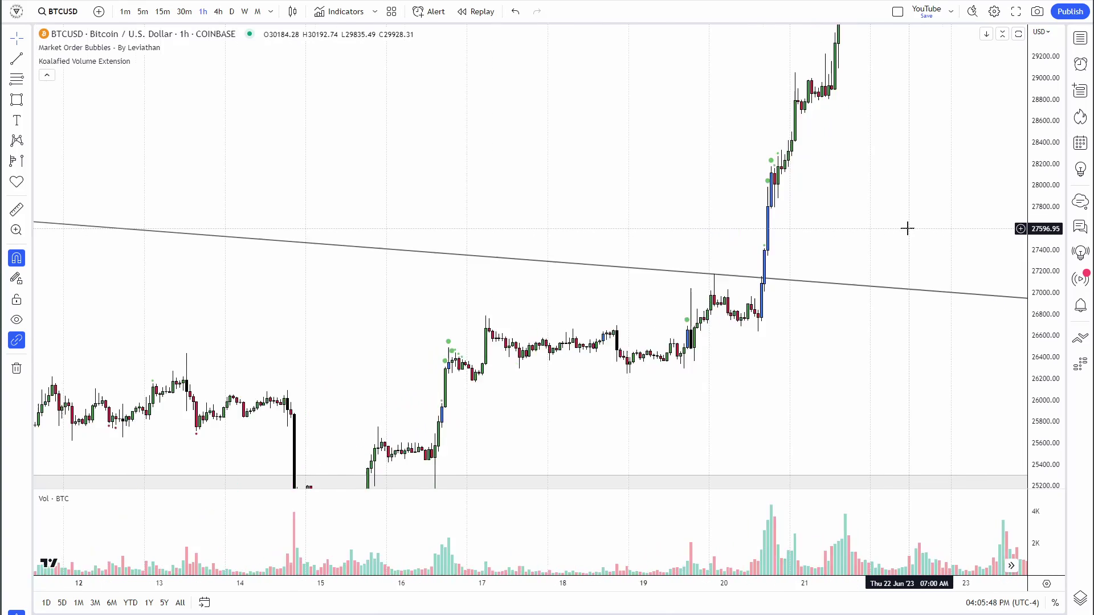
- Examine the mid-June rise from the wedge's lower trendline up to its upper trendline, alternating between wide and close views
{"action": "left_click_drag", "start_coordinate": [923, 416], "coordinate": [896, 333]}
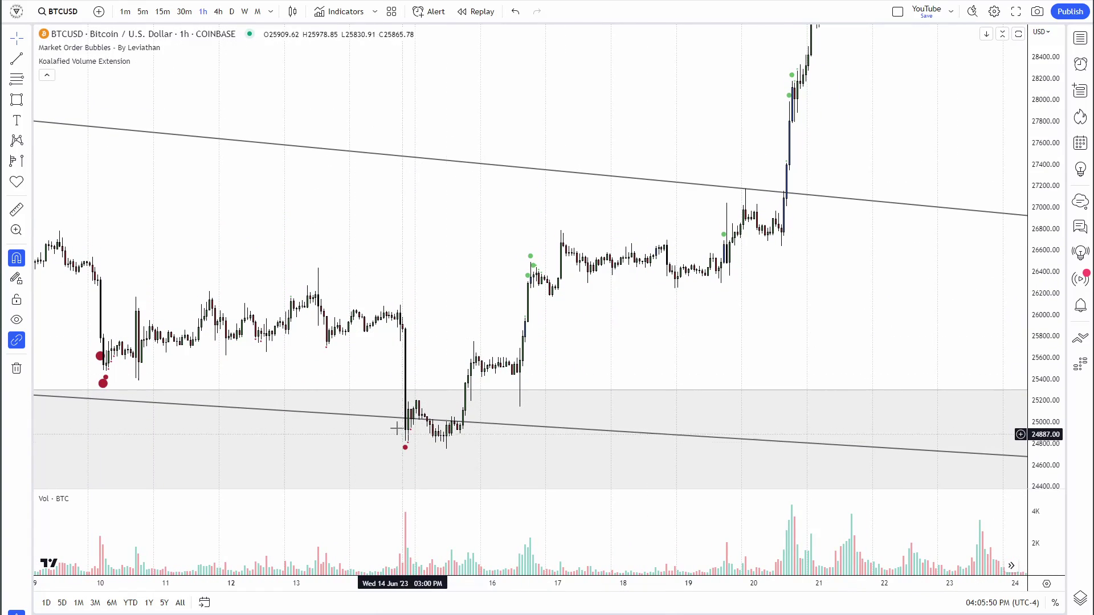
{"action": "left_click_drag", "start_coordinate": [874, 295], "coordinate": [849, 342]}
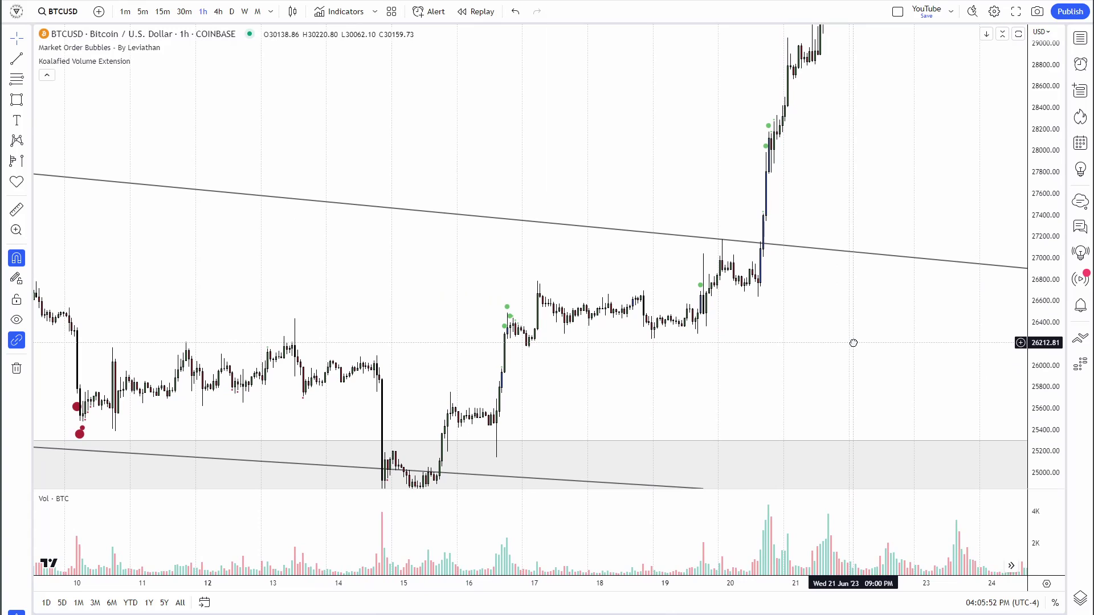
{"action": "left_click_drag", "start_coordinate": [1041, 334], "coordinate": [1042, 299]}
{"action": "scroll", "coordinate": [916, 210], "scroll_direction": "down", "scroll_amount": 2}
{"action": "left_click_drag", "start_coordinate": [903, 212], "coordinate": [874, 199]}
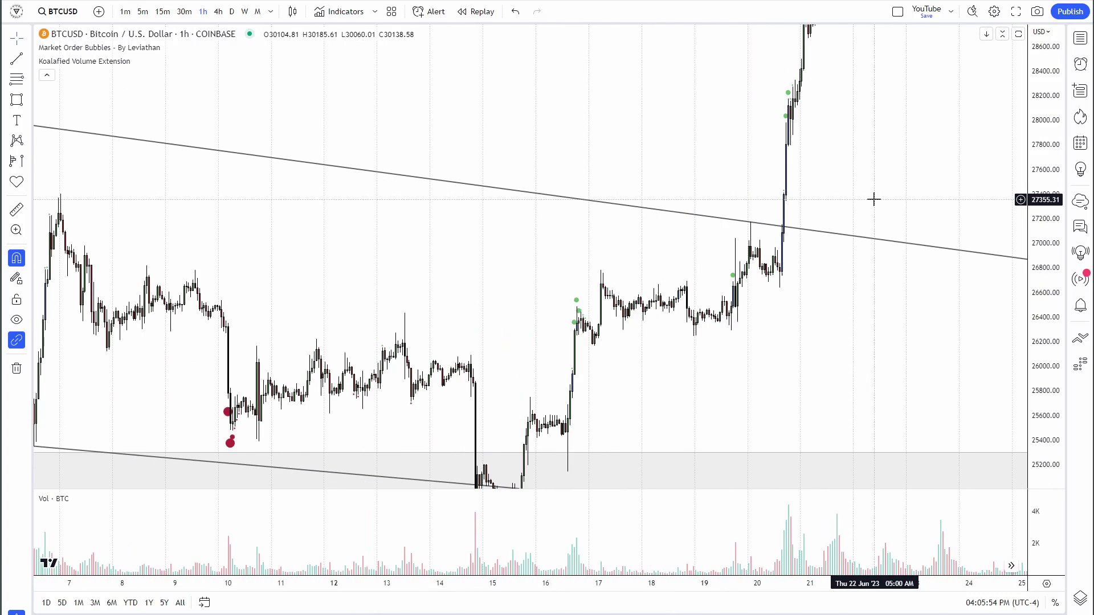
{"action": "left_click_drag", "start_coordinate": [1047, 103], "coordinate": [1047, 162]}
{"action": "left_click_drag", "start_coordinate": [912, 299], "coordinate": [991, 341]}
{"action": "scroll", "coordinate": [838, 283], "scroll_direction": "up", "scroll_amount": 2}
{"action": "scroll", "coordinate": [952, 340], "scroll_direction": "up", "scroll_amount": 3}
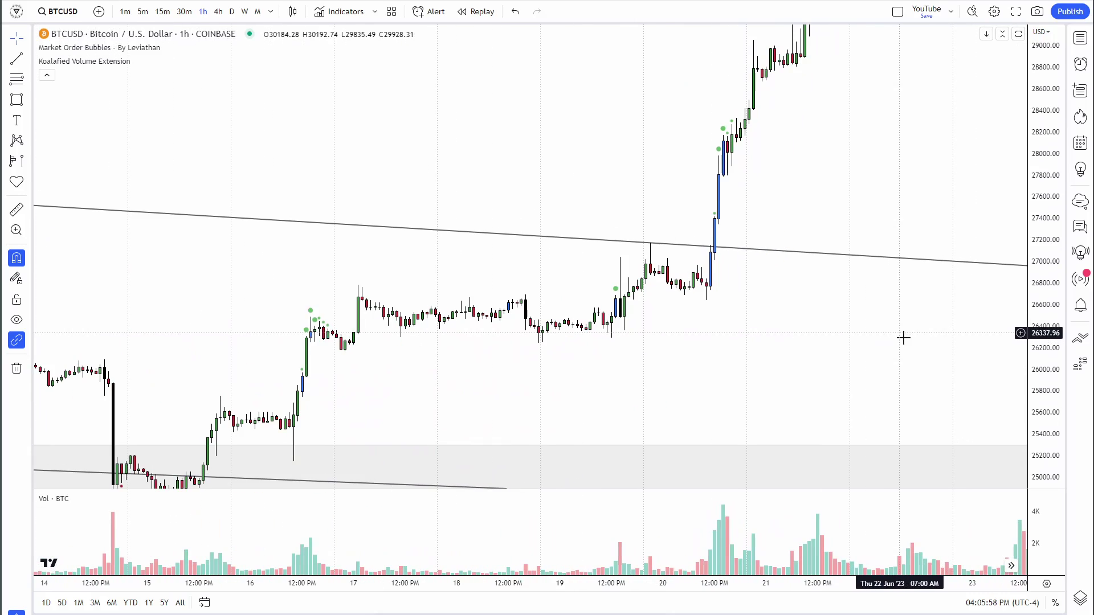
{"action": "left_click_drag", "start_coordinate": [899, 333], "coordinate": [931, 365]}
{"action": "left_click_drag", "start_coordinate": [1049, 367], "coordinate": [1052, 320]}
{"action": "left_click_drag", "start_coordinate": [951, 341], "coordinate": [935, 308]}
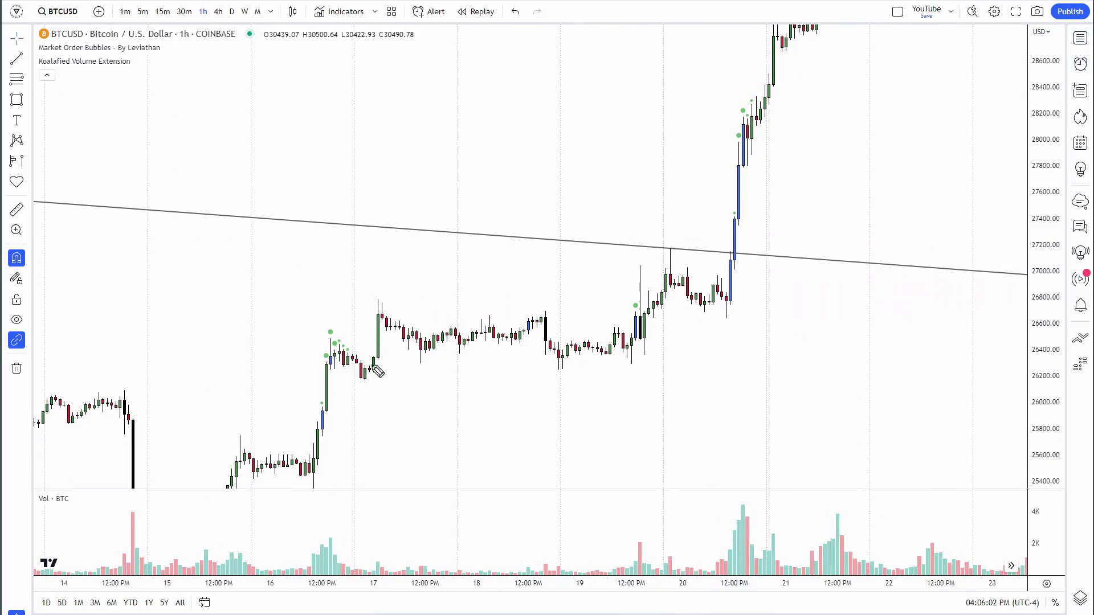
- Mark four swing lows from 16 to 20 June, circle the upper trendline touch before the breakout, and sketch a falling path from it
{"action": "left_click_drag", "start_coordinate": [350, 386], "coordinate": [414, 389]}
{"action": "mouse_move", "coordinate": [526, 365]}
{"action": "left_mouse_down"}
{"action": "mouse_move", "coordinate": [630, 371]}
{"action": "mouse_move", "coordinate": [658, 341]}
{"action": "mouse_move", "coordinate": [756, 290]}
{"action": "left_mouse_up"}
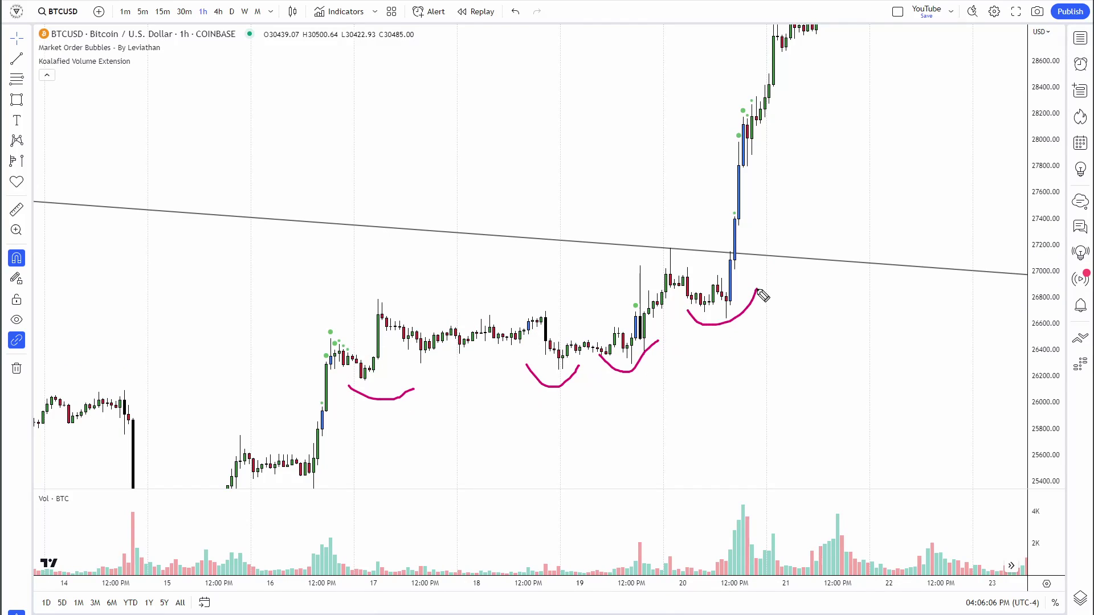
{"action": "mouse_move", "coordinate": [667, 233]}
{"action": "left_mouse_down"}
{"action": "mouse_move", "coordinate": [671, 266]}
{"action": "mouse_move", "coordinate": [676, 226]}
{"action": "left_mouse_up"}
{"action": "mouse_move", "coordinate": [688, 287]}
{"action": "left_mouse_down"}
{"action": "mouse_move", "coordinate": [721, 317]}
{"action": "mouse_move", "coordinate": [716, 350]}
{"action": "mouse_move", "coordinate": [796, 561]}
{"action": "left_mouse_up"}
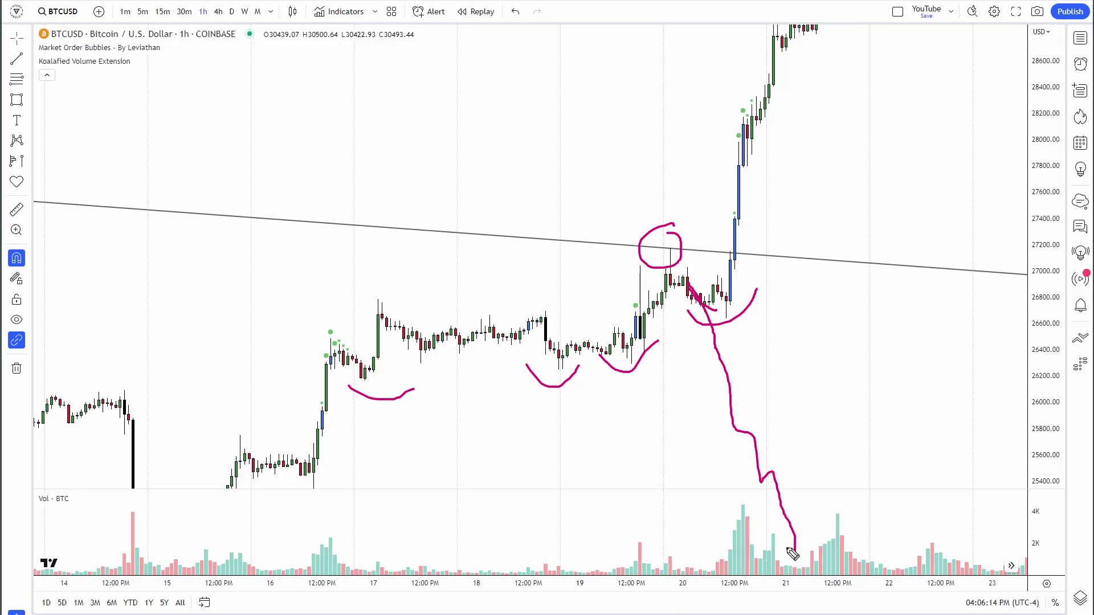
- Point an arrow at the 20 June volume spike, circle the breakout's successive blue candles, and clear the markings
{"action": "left_click_drag", "start_coordinate": [712, 545], "coordinate": [732, 491]}
{"action": "mouse_move", "coordinate": [729, 259]}
{"action": "left_mouse_down"}
{"action": "mouse_move", "coordinate": [705, 265]}
{"action": "mouse_move", "coordinate": [741, 224]}
{"action": "mouse_move", "coordinate": [728, 122]}
{"action": "mouse_move", "coordinate": [743, 162]}
{"action": "left_mouse_up"}
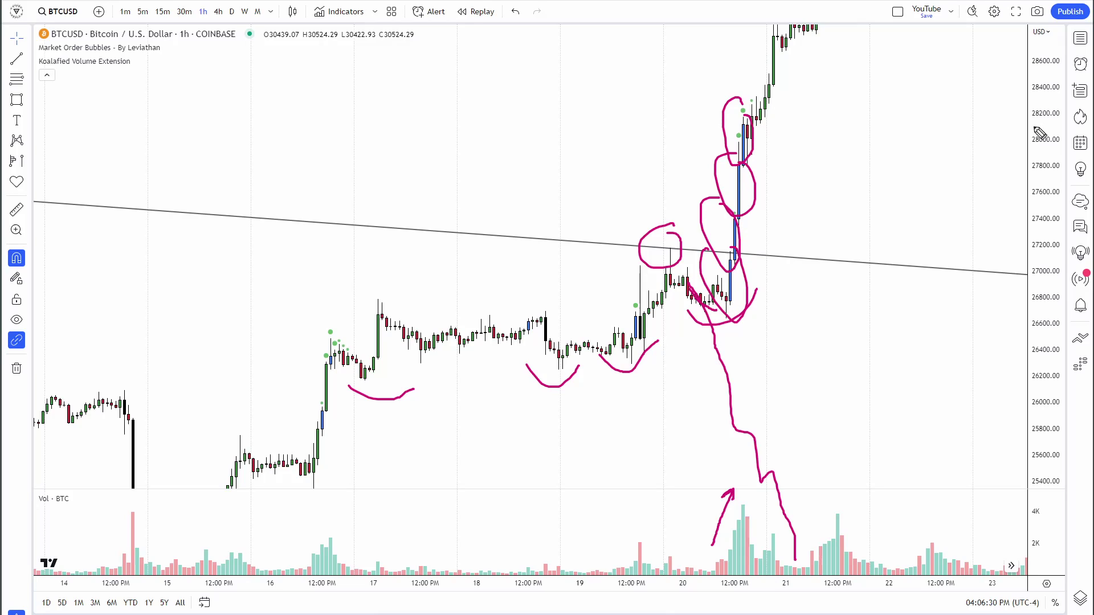
{"action": "key", "text": "e"}
- Circle where price crosses the upper trendline on 20 June, draw an upward arrow beside it, mark the volume spike, and clear the markings
{"action": "left_click_drag", "start_coordinate": [695, 225], "coordinate": [754, 223]}
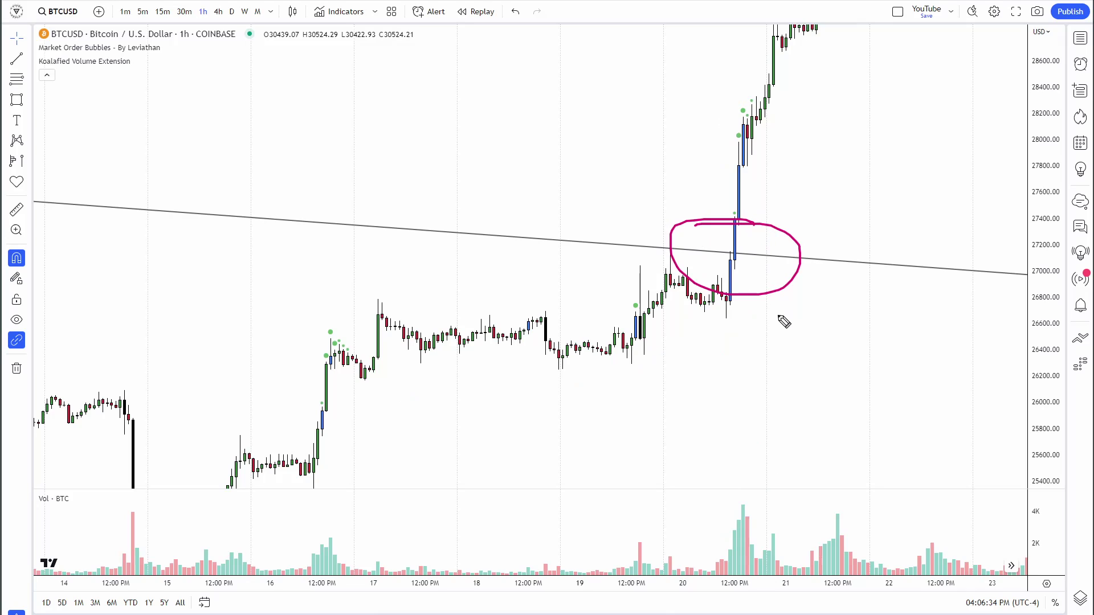
{"action": "mouse_move", "coordinate": [780, 322]}
{"action": "left_mouse_down"}
{"action": "mouse_move", "coordinate": [814, 140]}
{"action": "mouse_move", "coordinate": [858, 140]}
{"action": "left_mouse_up"}
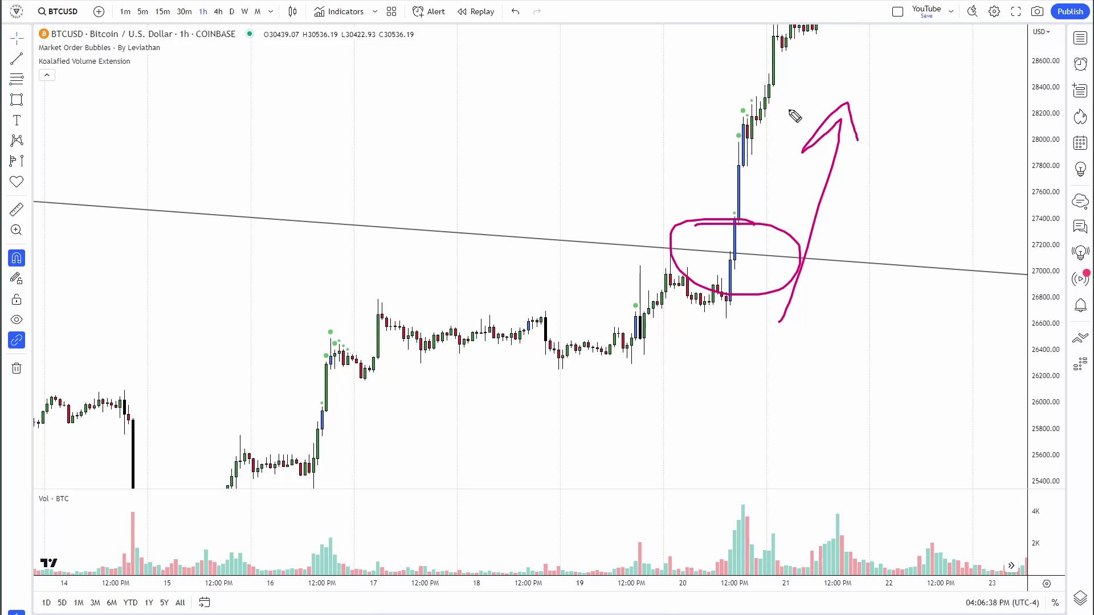
{"action": "left_click_drag", "start_coordinate": [708, 538], "coordinate": [767, 472]}
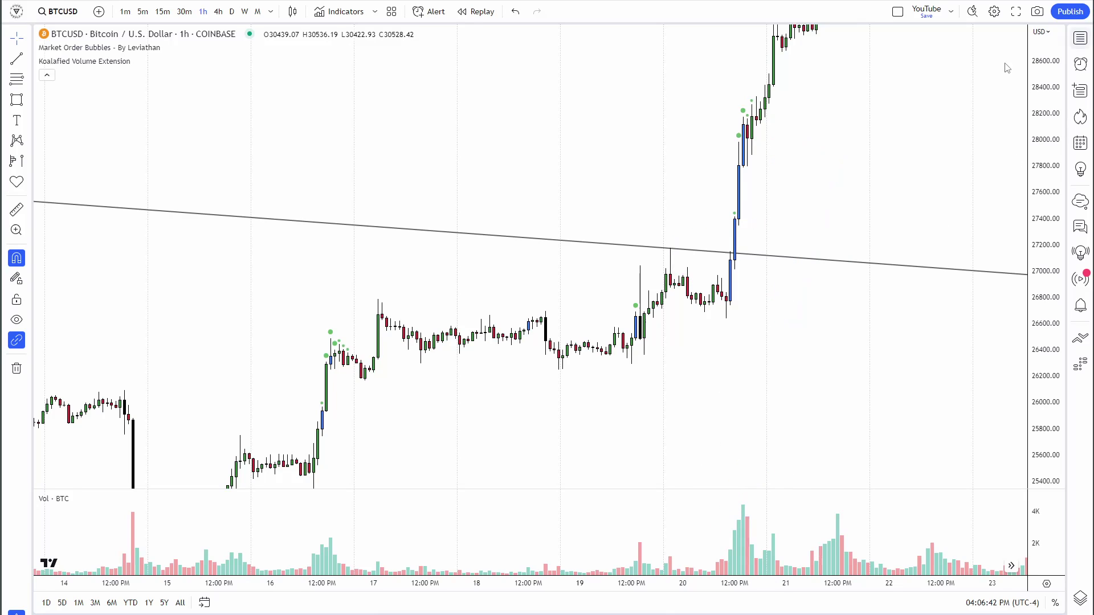
- Frame the rally through 25 June, circle the 23 June blue candle and green bubble, and trace the pullback to the latest candle
{"action": "left_click_drag", "start_coordinate": [903, 127], "coordinate": [803, 193]}
{"action": "scroll", "coordinate": [805, 192], "scroll_direction": "down", "scroll_amount": 5}
{"action": "left_click_drag", "start_coordinate": [1046, 108], "coordinate": [1046, 311]}
{"action": "left_click_drag", "start_coordinate": [894, 265], "coordinate": [679, 379]}
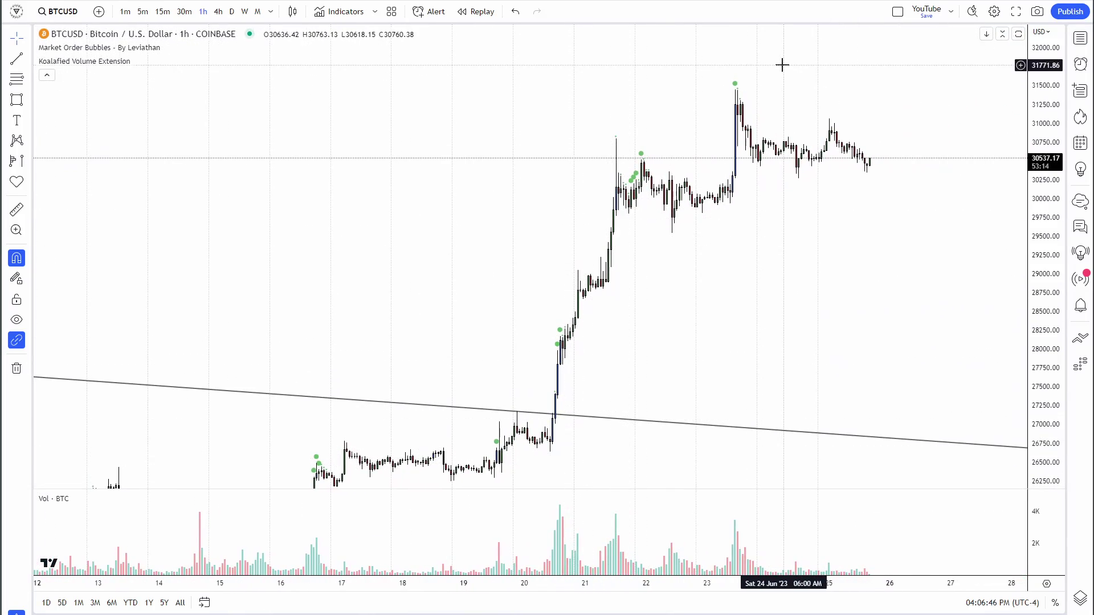
{"action": "left_click_drag", "start_coordinate": [803, 266], "coordinate": [766, 315]}
{"action": "scroll", "coordinate": [906, 273], "scroll_direction": "up", "scroll_amount": 3}
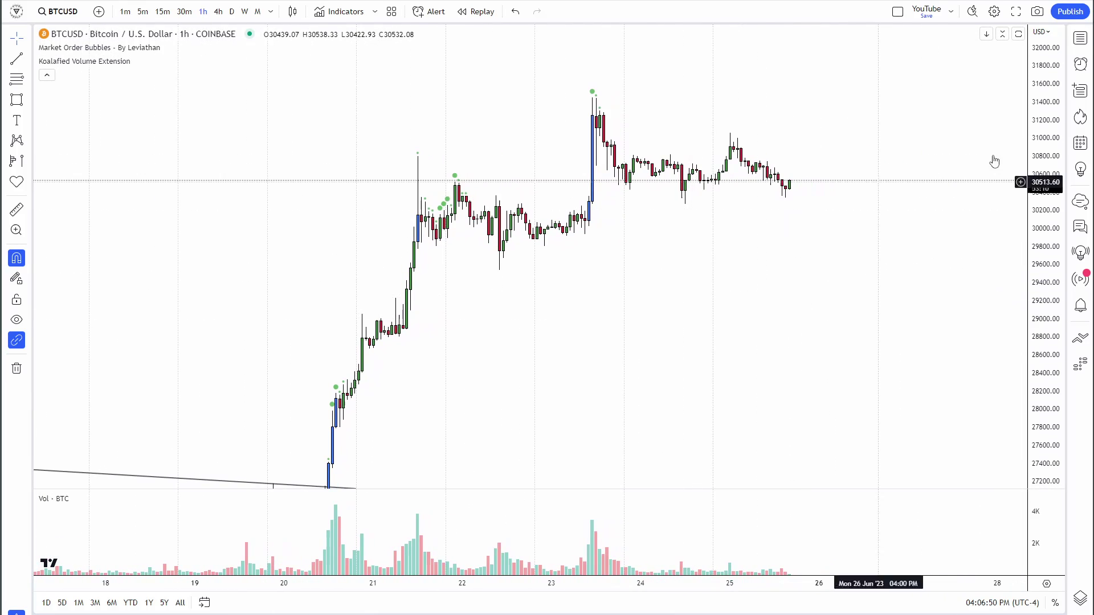
{"action": "left_click_drag", "start_coordinate": [1050, 80], "coordinate": [1050, 150]}
{"action": "left_click_drag", "start_coordinate": [892, 269], "coordinate": [891, 257]}
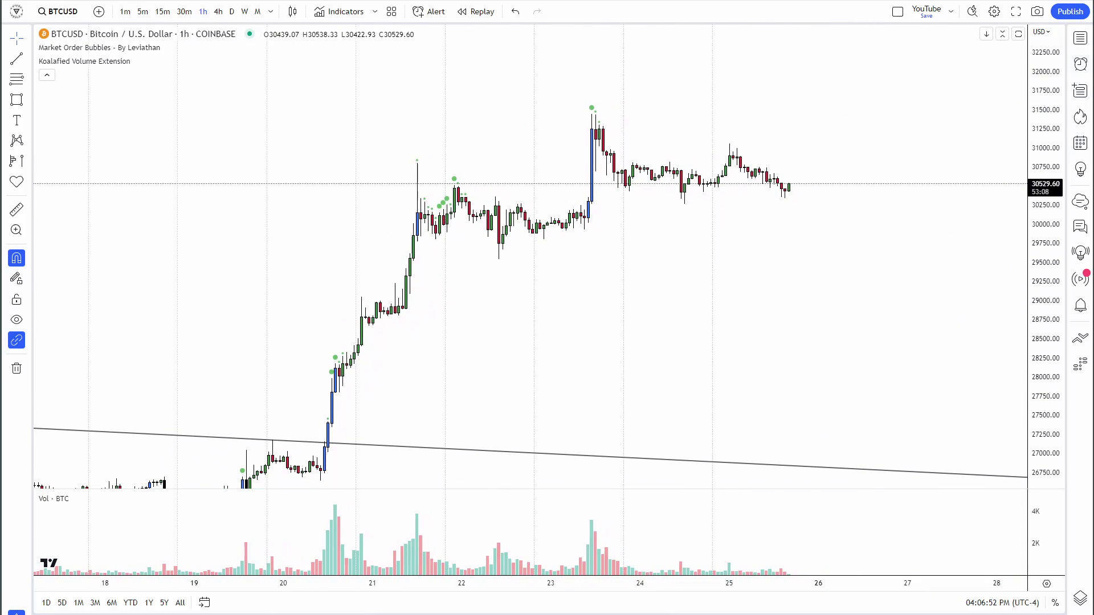
{"action": "mouse_move", "coordinate": [581, 92]}
{"action": "left_mouse_down"}
{"action": "mouse_move", "coordinate": [630, 66]}
{"action": "mouse_move", "coordinate": [555, 111]}
{"action": "mouse_move", "coordinate": [595, 86]}
{"action": "mouse_move", "coordinate": [650, 167]}
{"action": "mouse_move", "coordinate": [792, 181]}
{"action": "mouse_move", "coordinate": [775, 196]}
{"action": "left_mouse_up"}
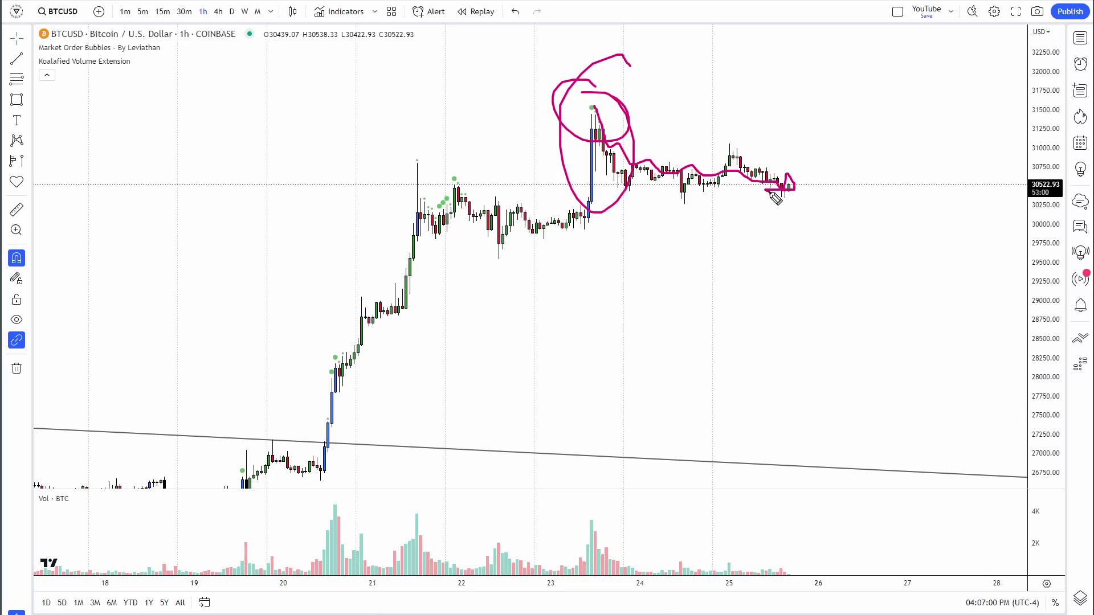
- Circle the 20 June breakout and the green bubble cluster of 21 to 22 June, and clear the markings
{"action": "mouse_move", "coordinate": [292, 372]}
{"action": "left_mouse_down"}
{"action": "mouse_move", "coordinate": [310, 490]}
{"action": "mouse_move", "coordinate": [321, 368]}
{"action": "left_mouse_up"}
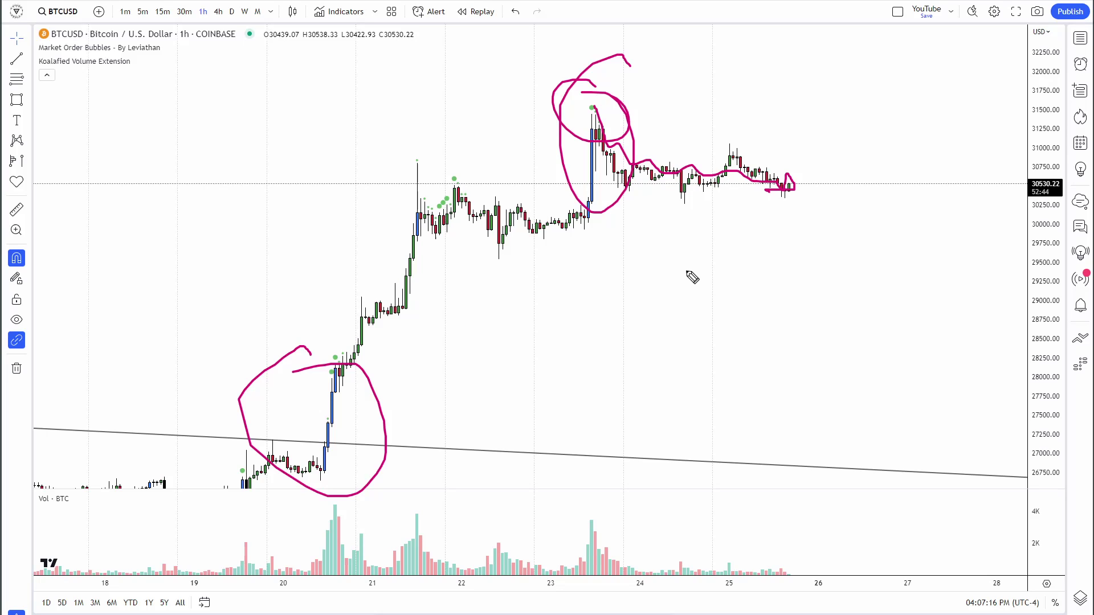
{"action": "mouse_move", "coordinate": [422, 168]}
{"action": "left_mouse_down"}
{"action": "mouse_move", "coordinate": [437, 229]}
{"action": "mouse_move", "coordinate": [502, 159]}
{"action": "left_mouse_up"}
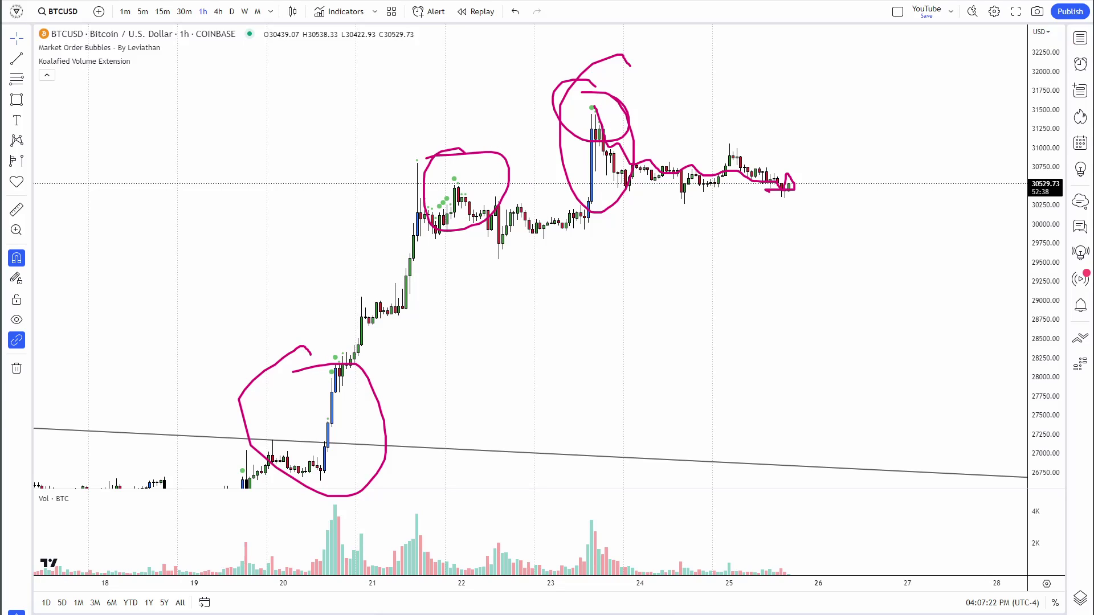
{"action": "key", "text": "ctrl+shift+7"}
- Circle the 21 to 22 June bubbles again, trace the sideways price action following them, and draw a downward arrow for a possible reversal
{"action": "mouse_move", "coordinate": [408, 173]}
{"action": "left_mouse_down"}
{"action": "mouse_move", "coordinate": [344, 185]}
{"action": "mouse_move", "coordinate": [487, 174]}
{"action": "left_mouse_up"}
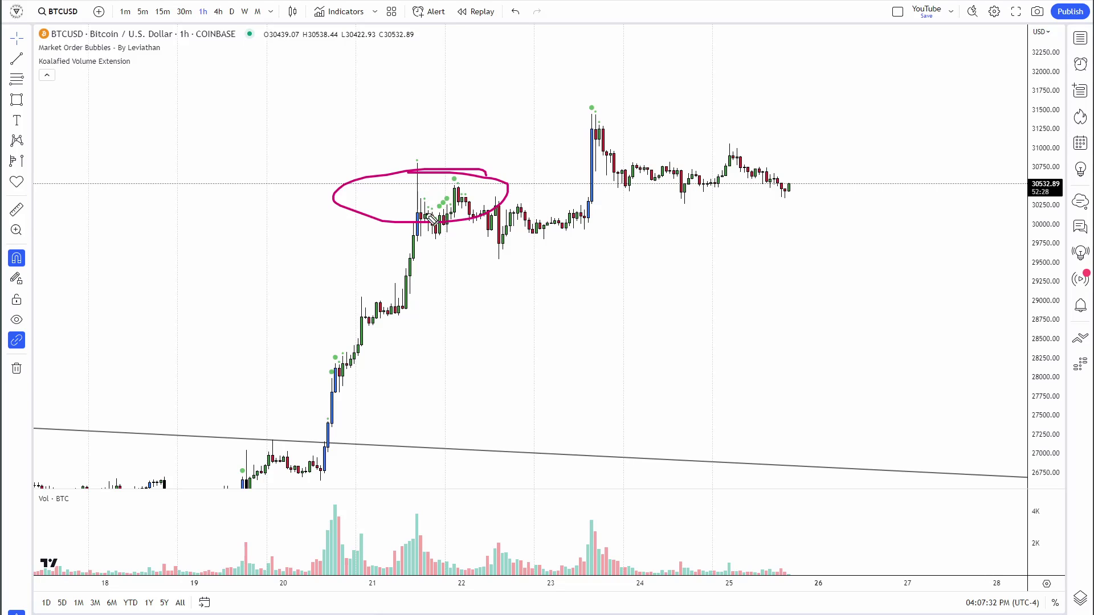
{"action": "mouse_move", "coordinate": [464, 205]}
{"action": "left_mouse_down"}
{"action": "mouse_move", "coordinate": [443, 193]}
{"action": "mouse_move", "coordinate": [455, 200]}
{"action": "mouse_move", "coordinate": [423, 212]}
{"action": "mouse_move", "coordinate": [561, 222]}
{"action": "left_mouse_up"}
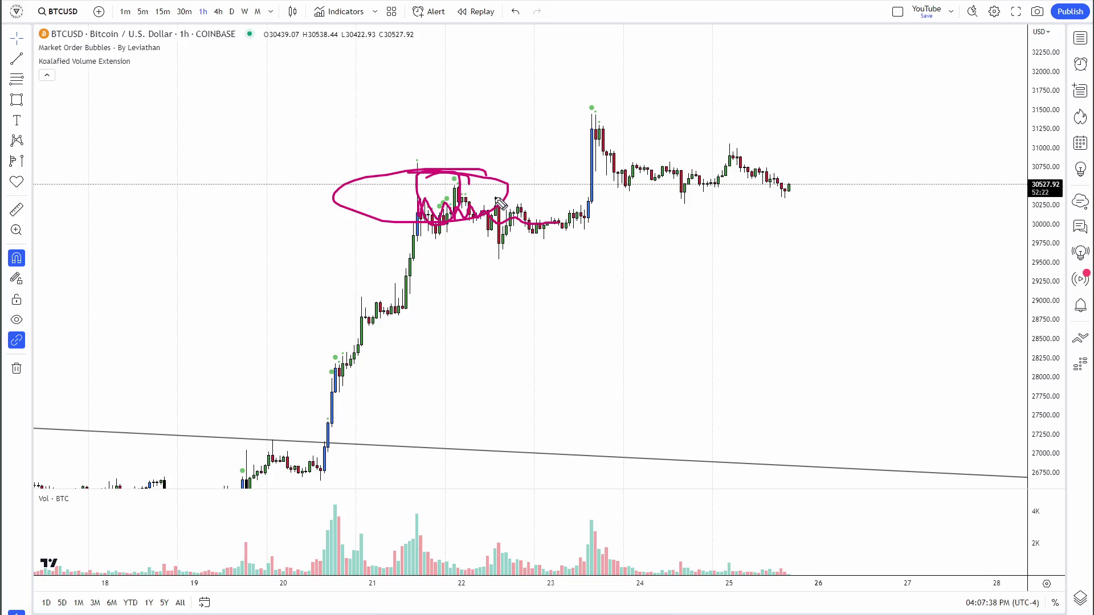
{"action": "left_click_drag", "start_coordinate": [410, 193], "coordinate": [460, 208]}
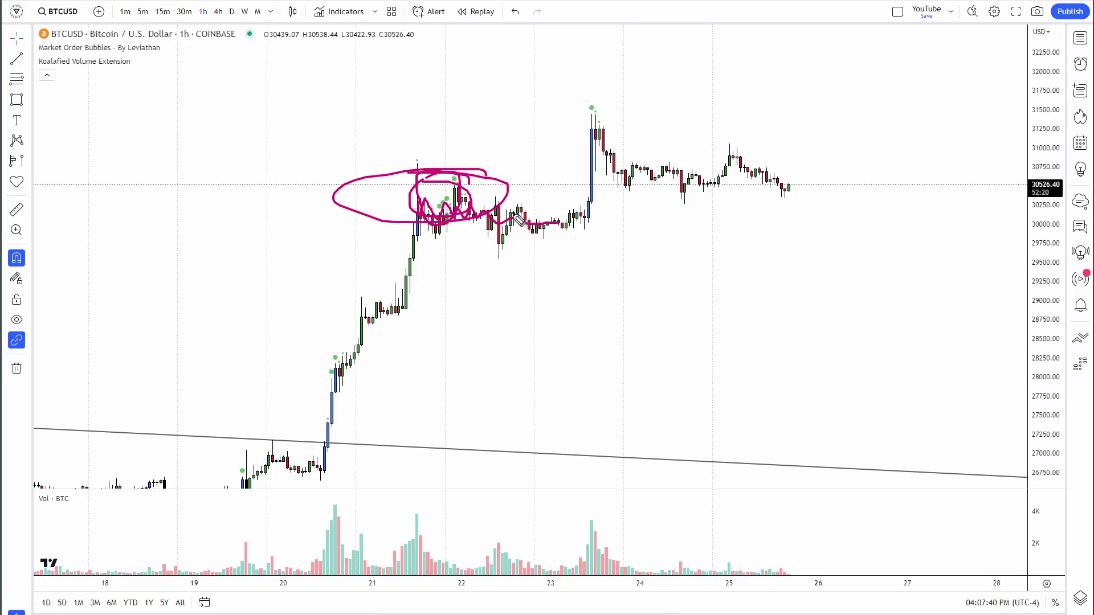
{"action": "mouse_move", "coordinate": [478, 204]}
{"action": "left_mouse_down"}
{"action": "mouse_move", "coordinate": [579, 396]}
{"action": "mouse_move", "coordinate": [548, 382]}
{"action": "left_mouse_up"}
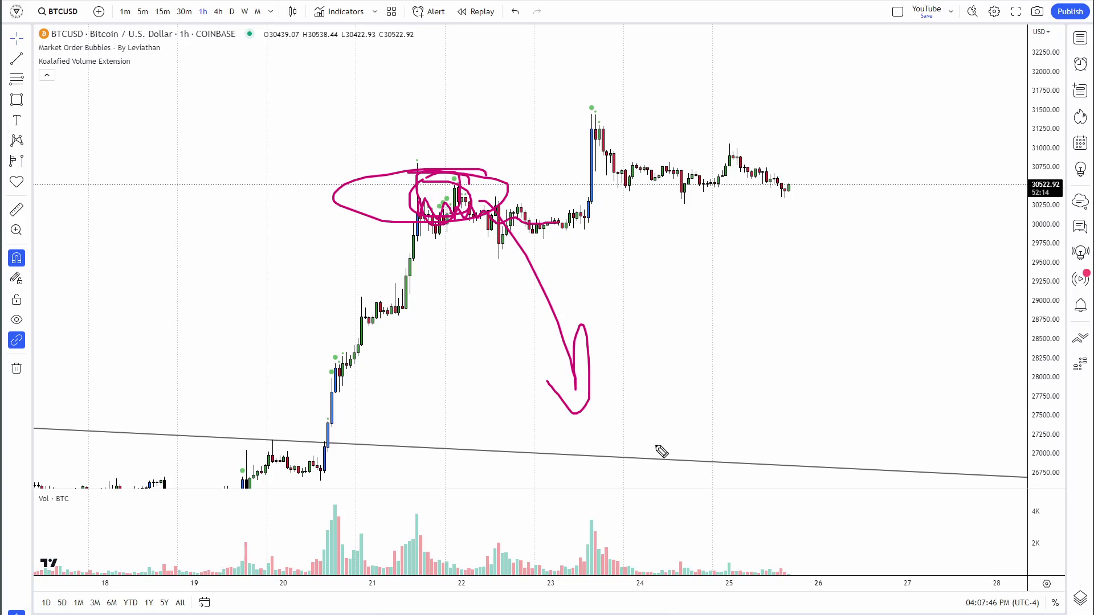
- Sketch a rally, consolidation and continuation pattern in empty chart space, trace it over the 20 to 23 June move, and clear the markings
{"action": "mouse_move", "coordinate": [657, 448]}
{"action": "left_mouse_down"}
{"action": "mouse_move", "coordinate": [758, 293]}
{"action": "mouse_move", "coordinate": [761, 341]}
{"action": "mouse_move", "coordinate": [796, 346]}
{"action": "mouse_move", "coordinate": [844, 313]}
{"action": "mouse_move", "coordinate": [854, 356]}
{"action": "mouse_move", "coordinate": [934, 170]}
{"action": "mouse_move", "coordinate": [966, 208]}
{"action": "left_mouse_up"}
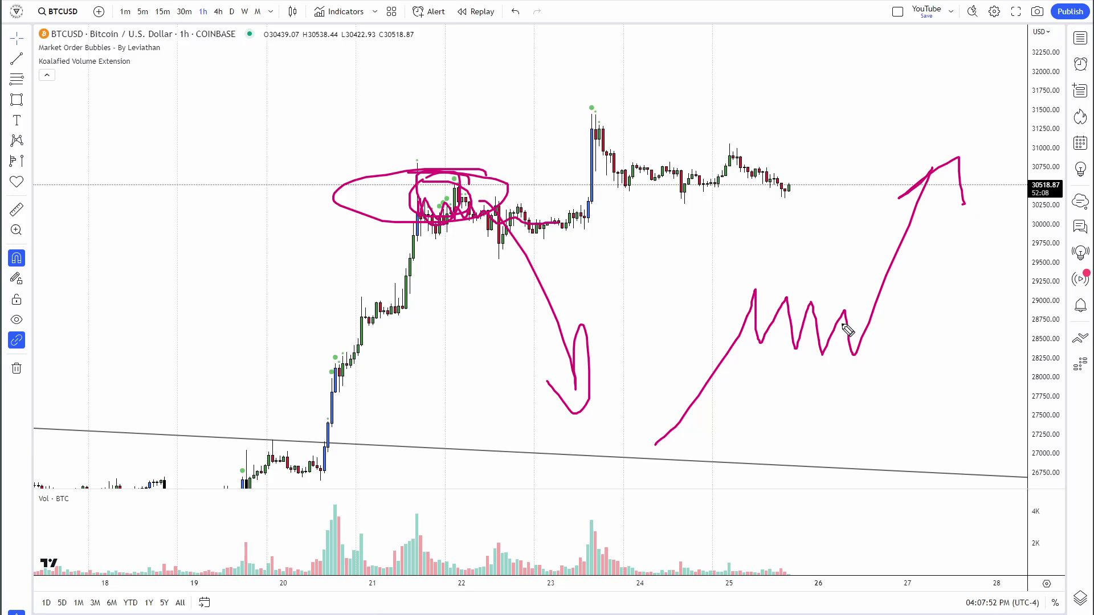
{"action": "mouse_move", "coordinate": [323, 432]}
{"action": "left_mouse_down"}
{"action": "mouse_move", "coordinate": [454, 227]}
{"action": "mouse_move", "coordinate": [577, 257]}
{"action": "mouse_move", "coordinate": [637, 79]}
{"action": "mouse_move", "coordinate": [627, 99]}
{"action": "left_mouse_up"}
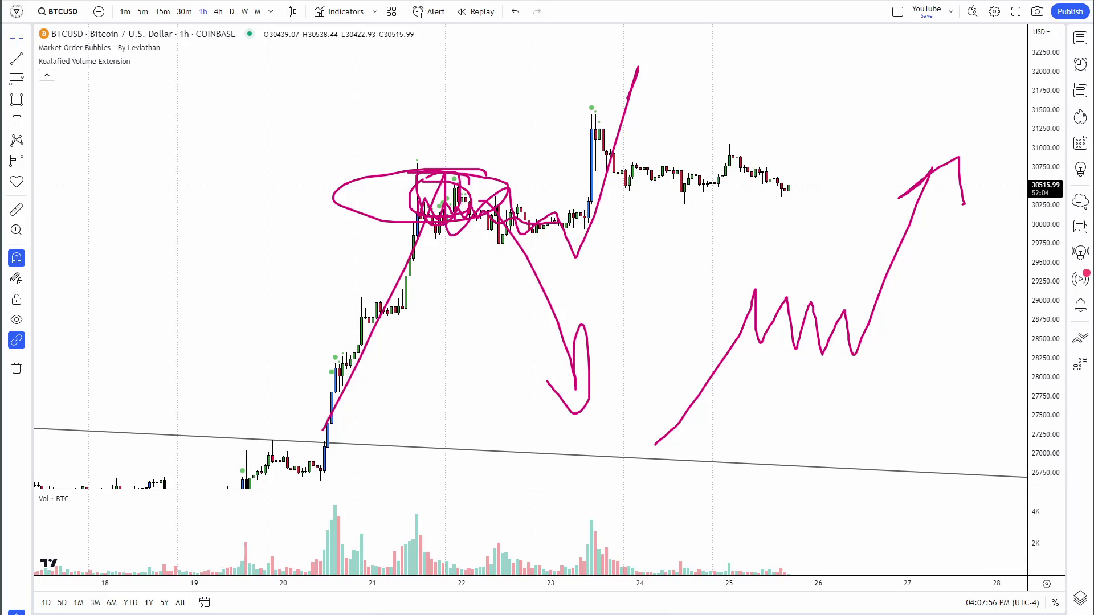
{"action": "key", "text": "Escape"}
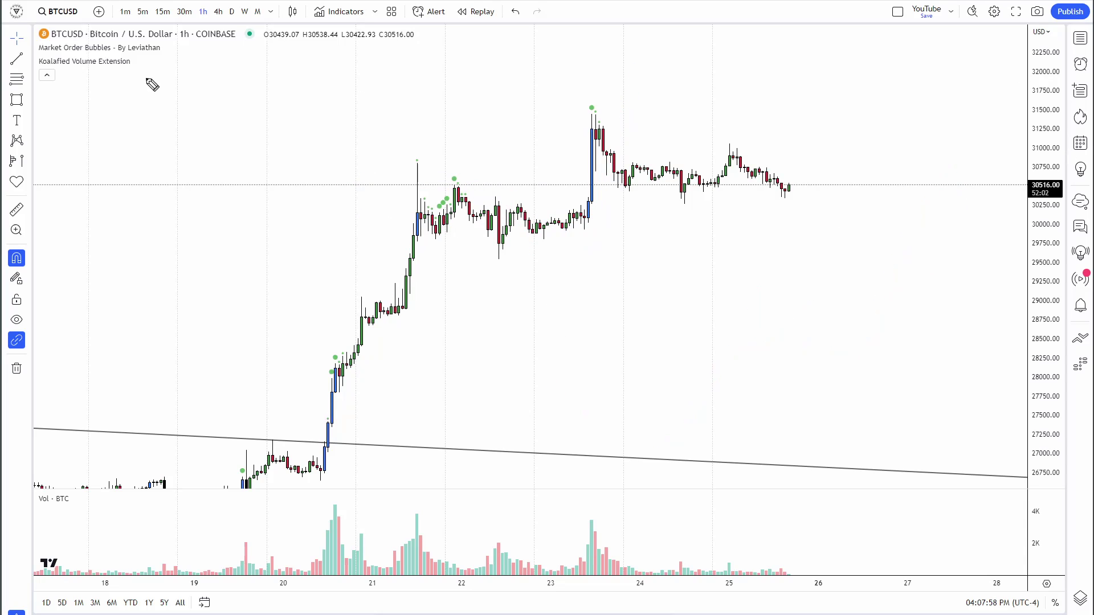
- Circle the Market Order Bubbles and Koalafied Volume Extension names in the chart legend, and clear the marking
{"action": "left_click_drag", "start_coordinate": [16, 33], "coordinate": [120, 20]}
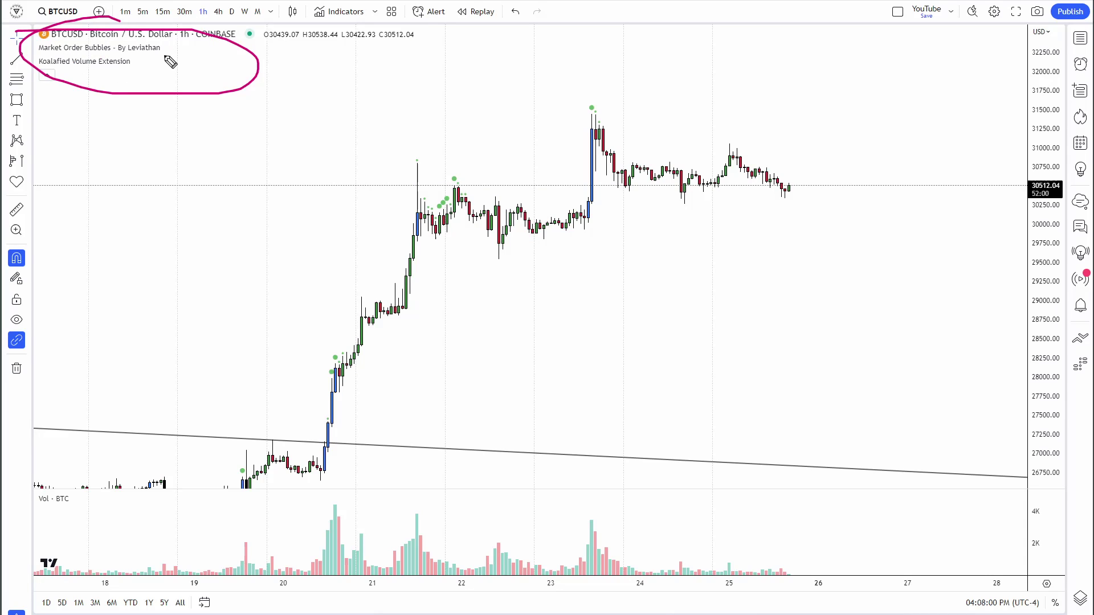
{"action": "key", "text": "Escape"}
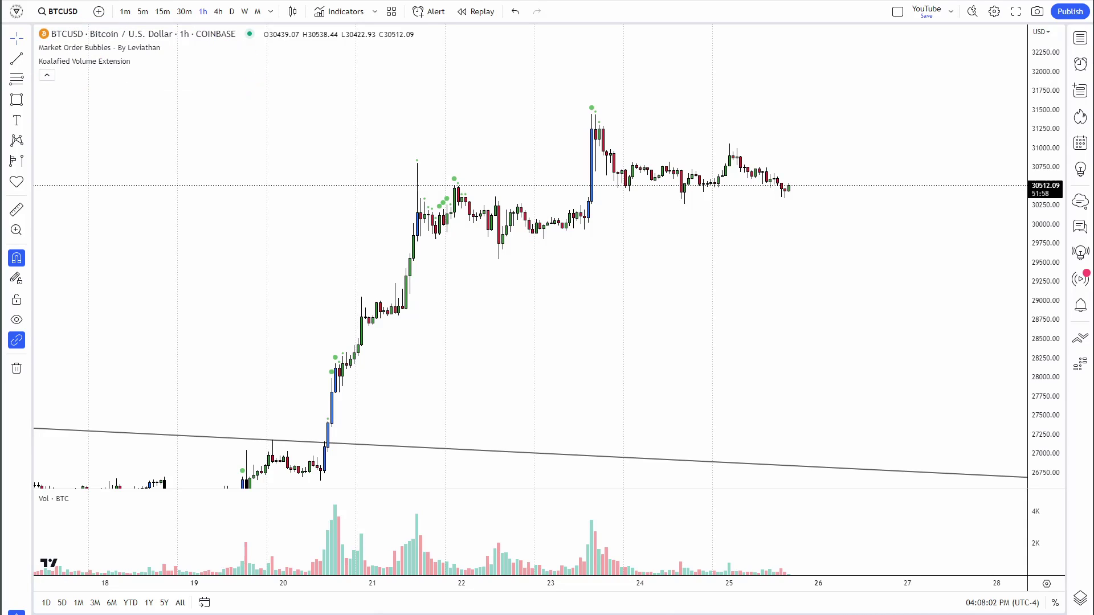